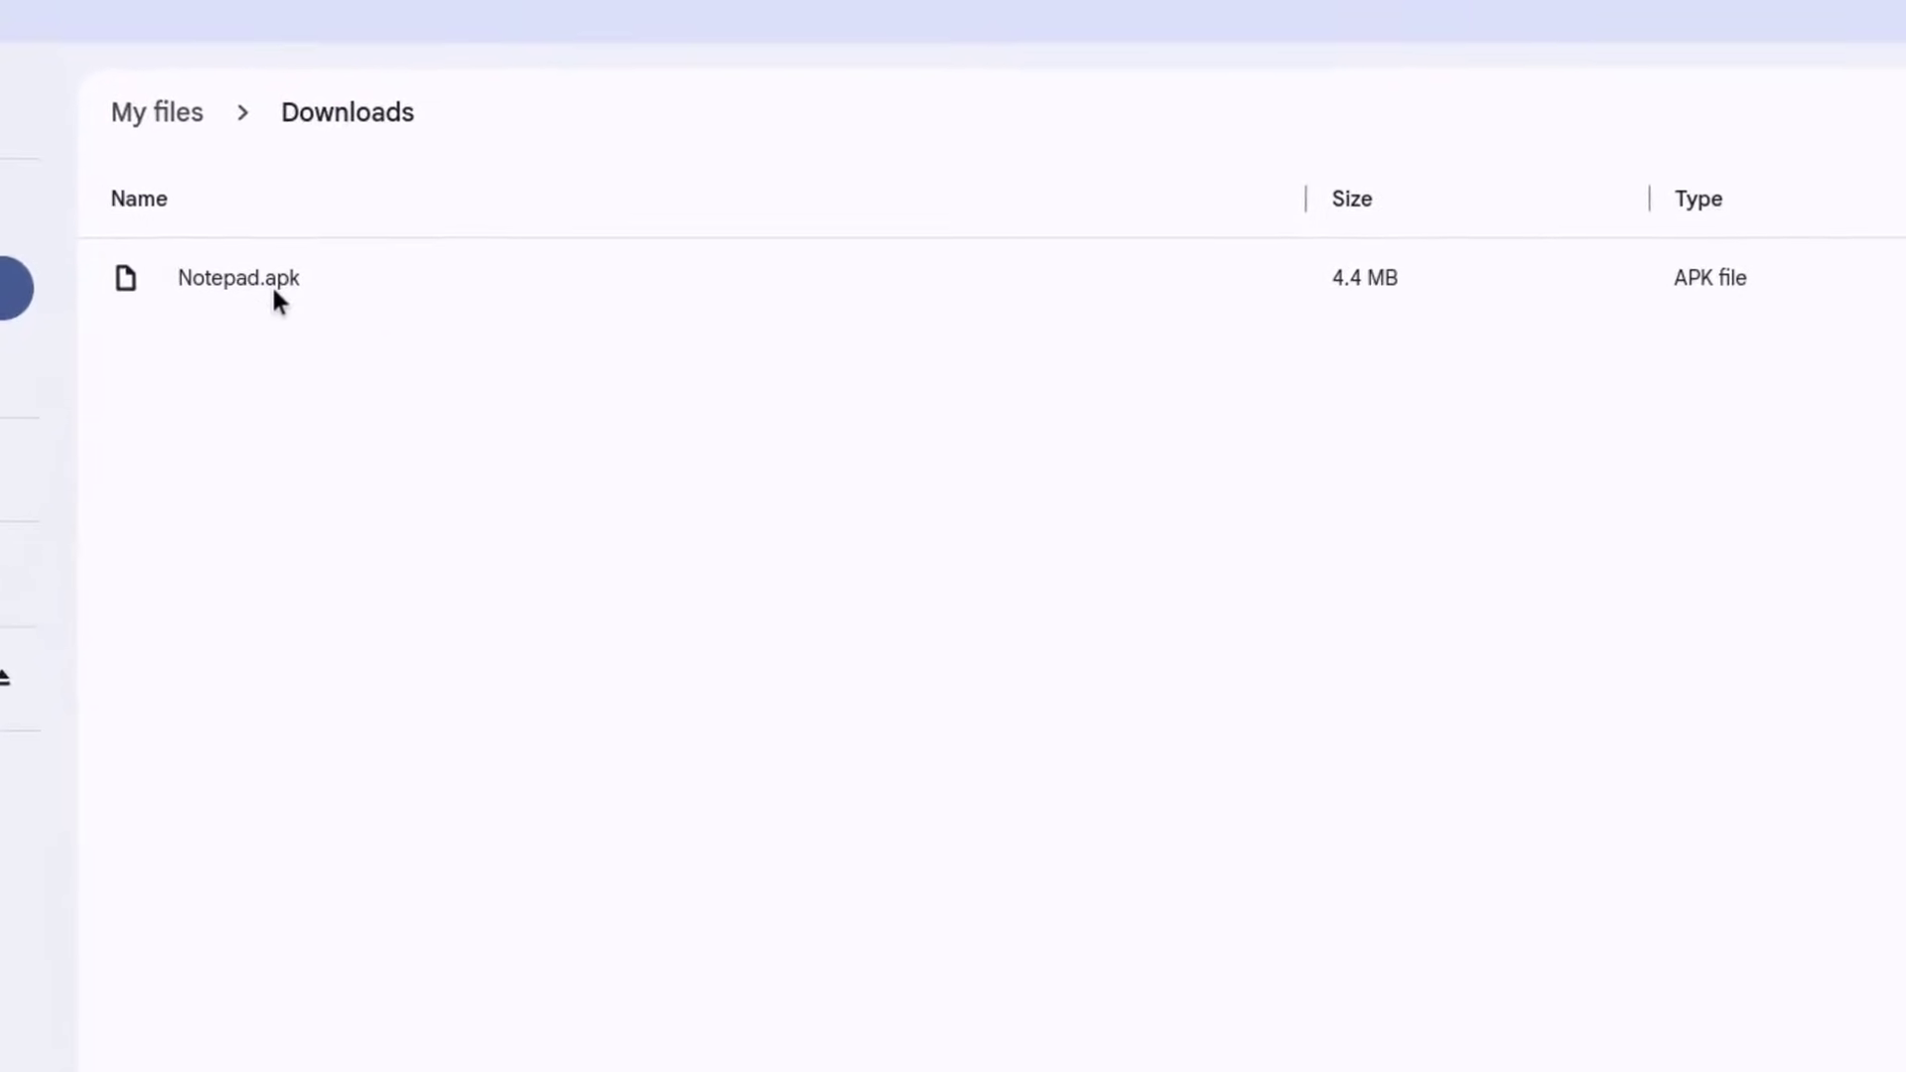
Step: Install Notepad.apk from Downloads as ColorNote, past the unknown-apps warning, and launch it
double_click(290, 255)
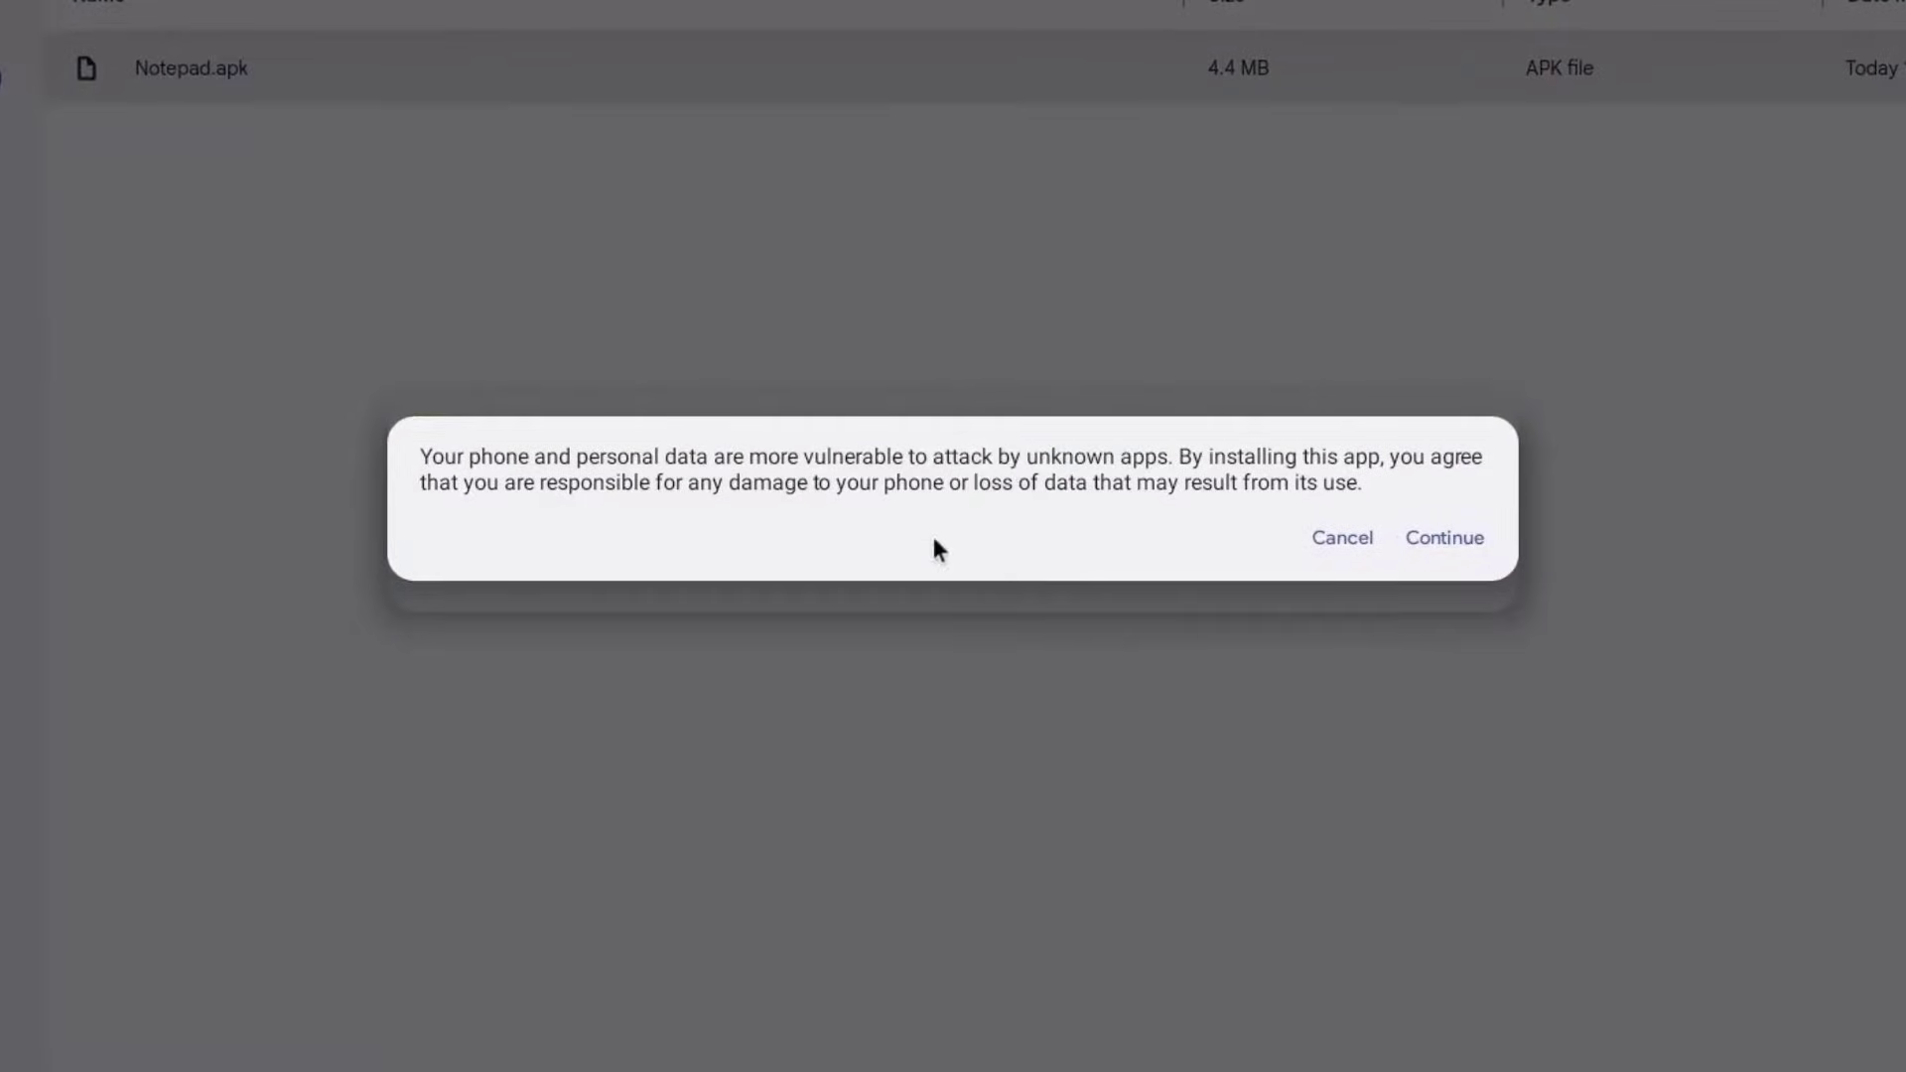
click(1468, 556)
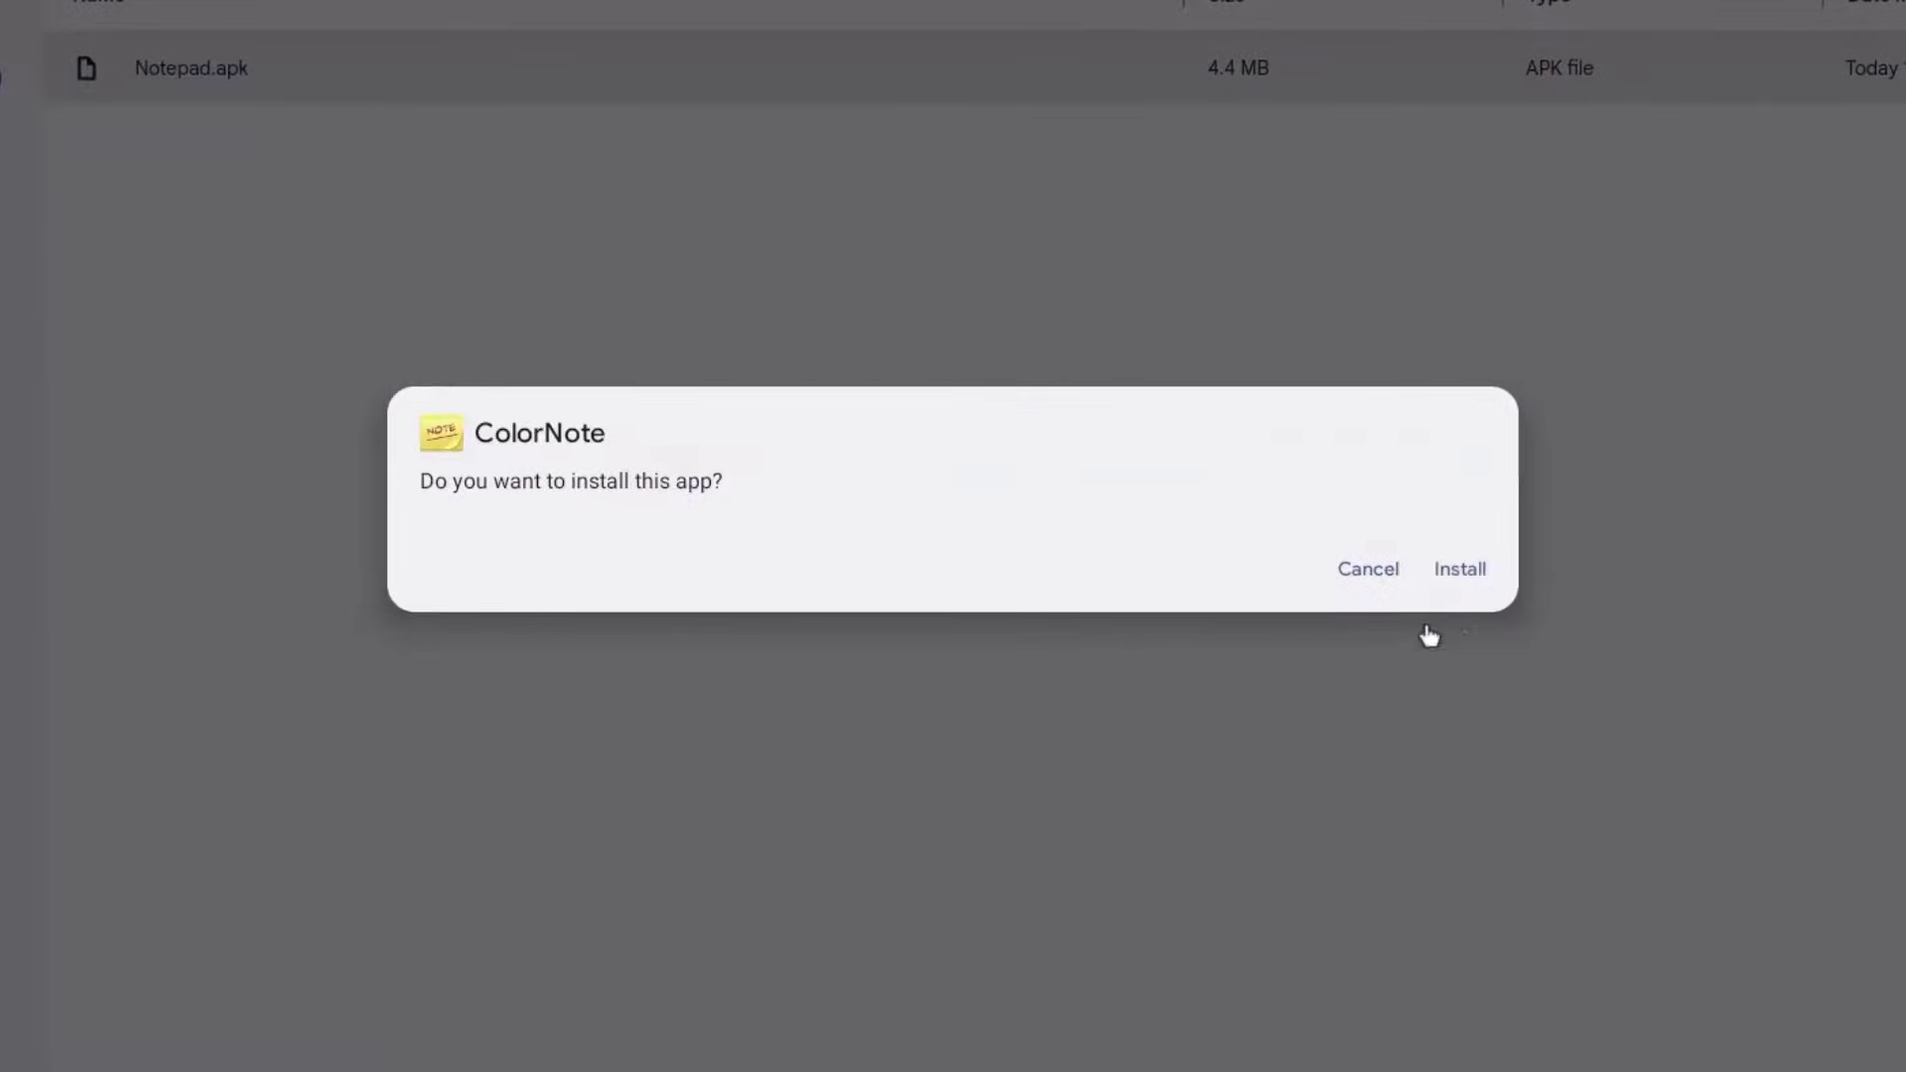
click(1472, 576)
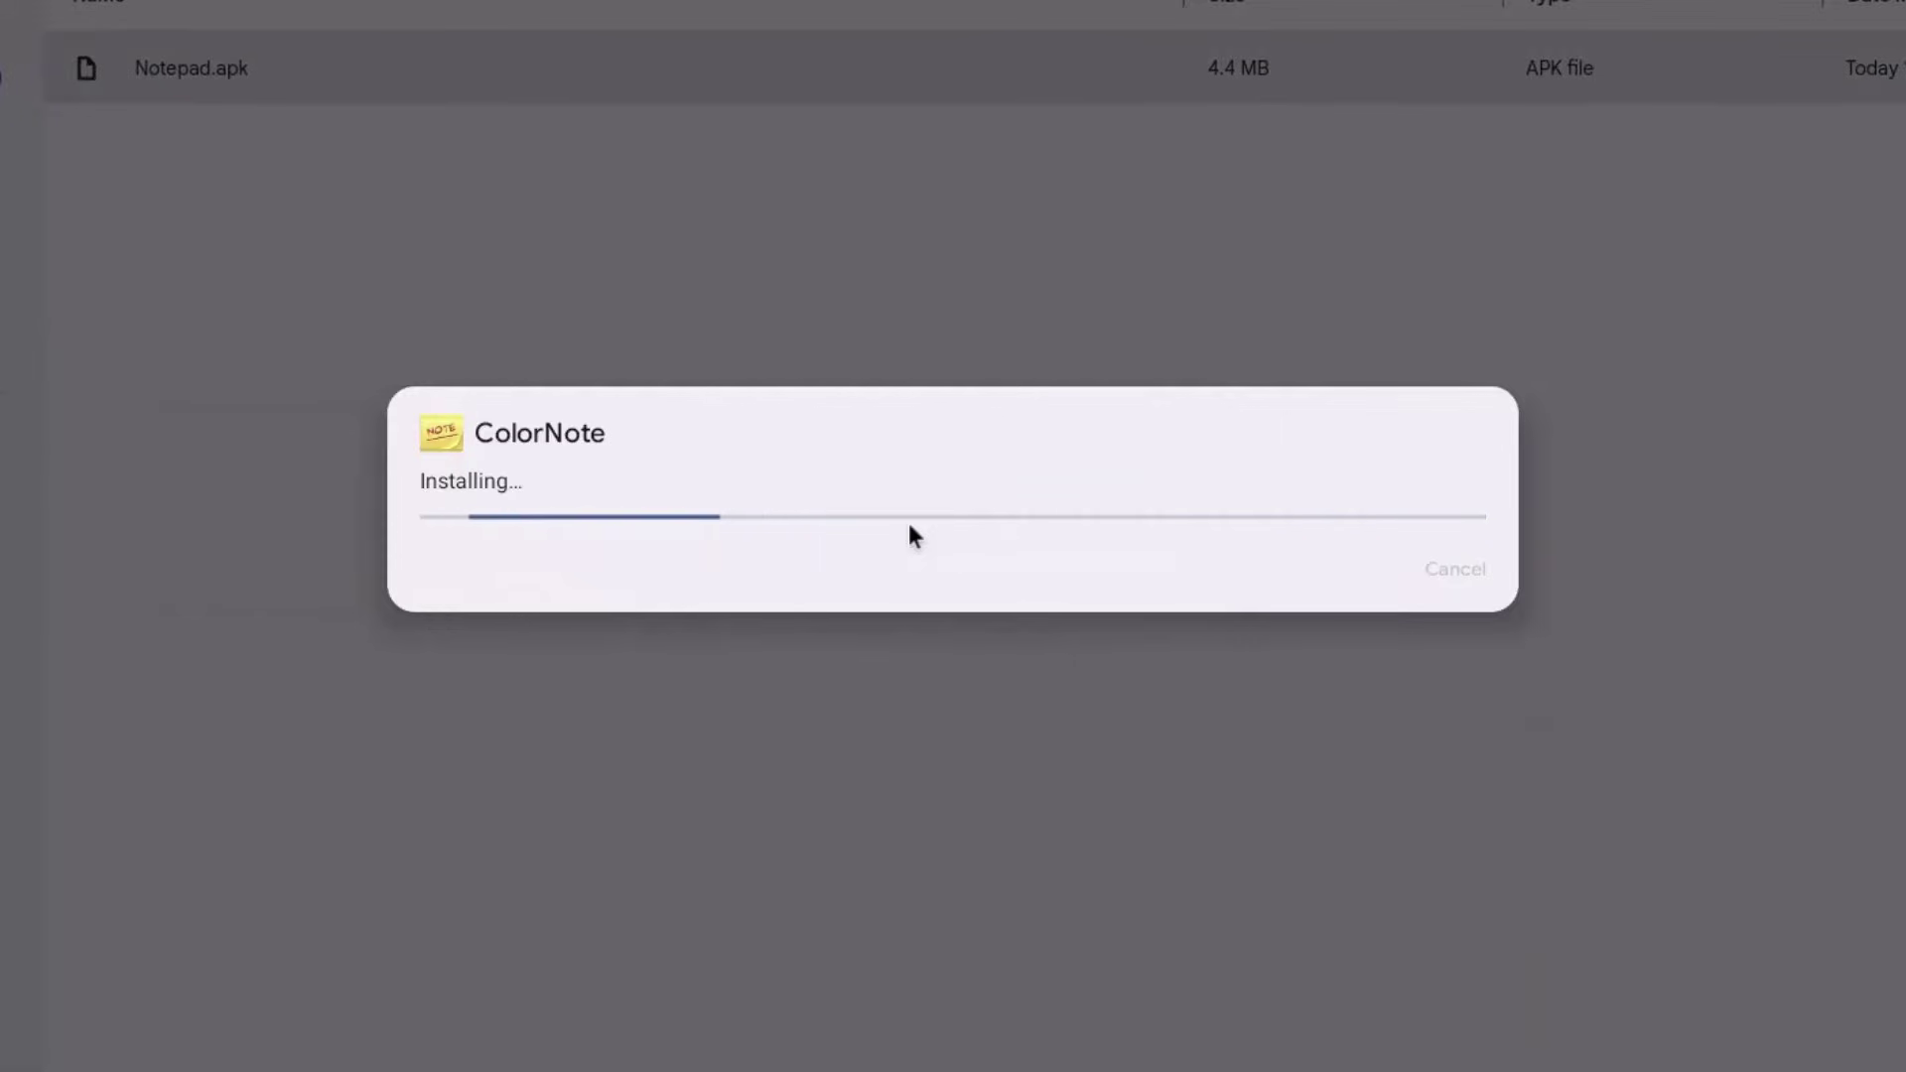
click(1457, 574)
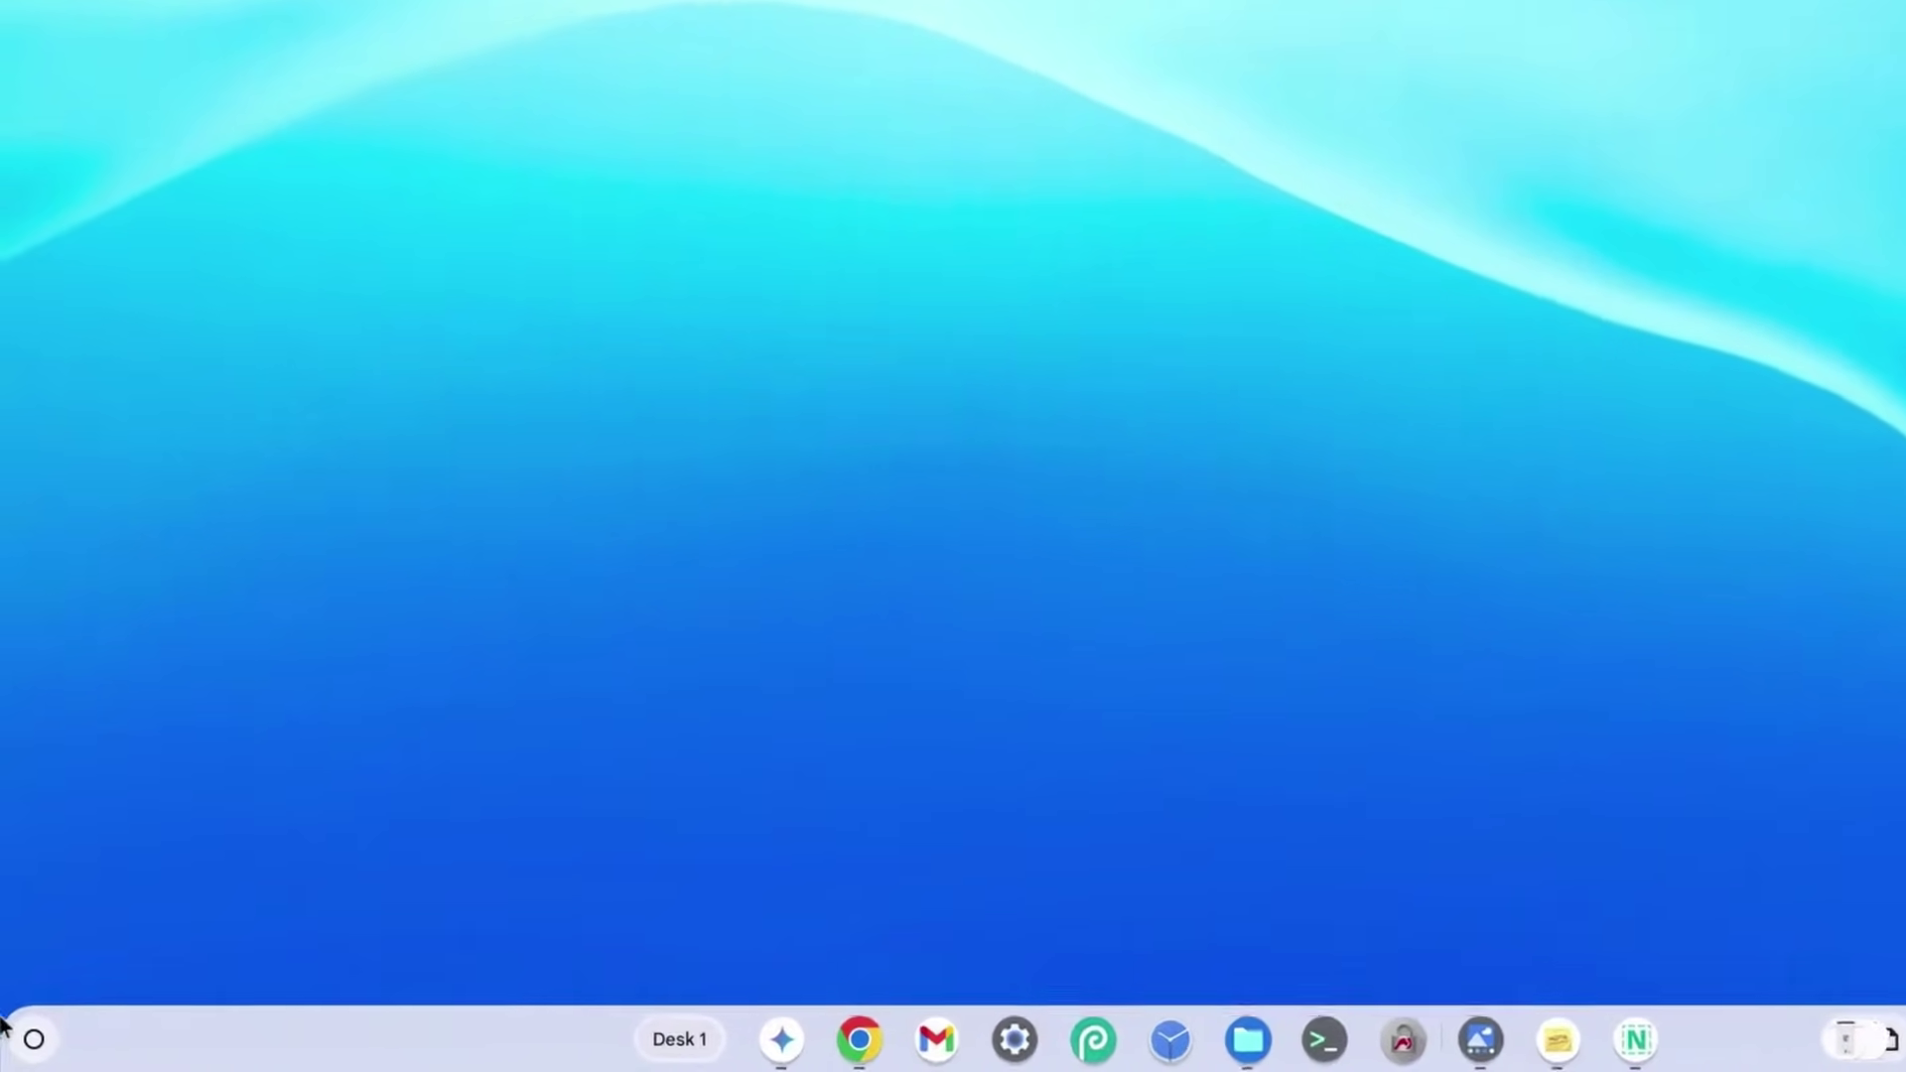
Step: Open Settings via launcher search 'settings' and scroll About ChromeOS to the Developers section
click(27, 1047)
text(settings)
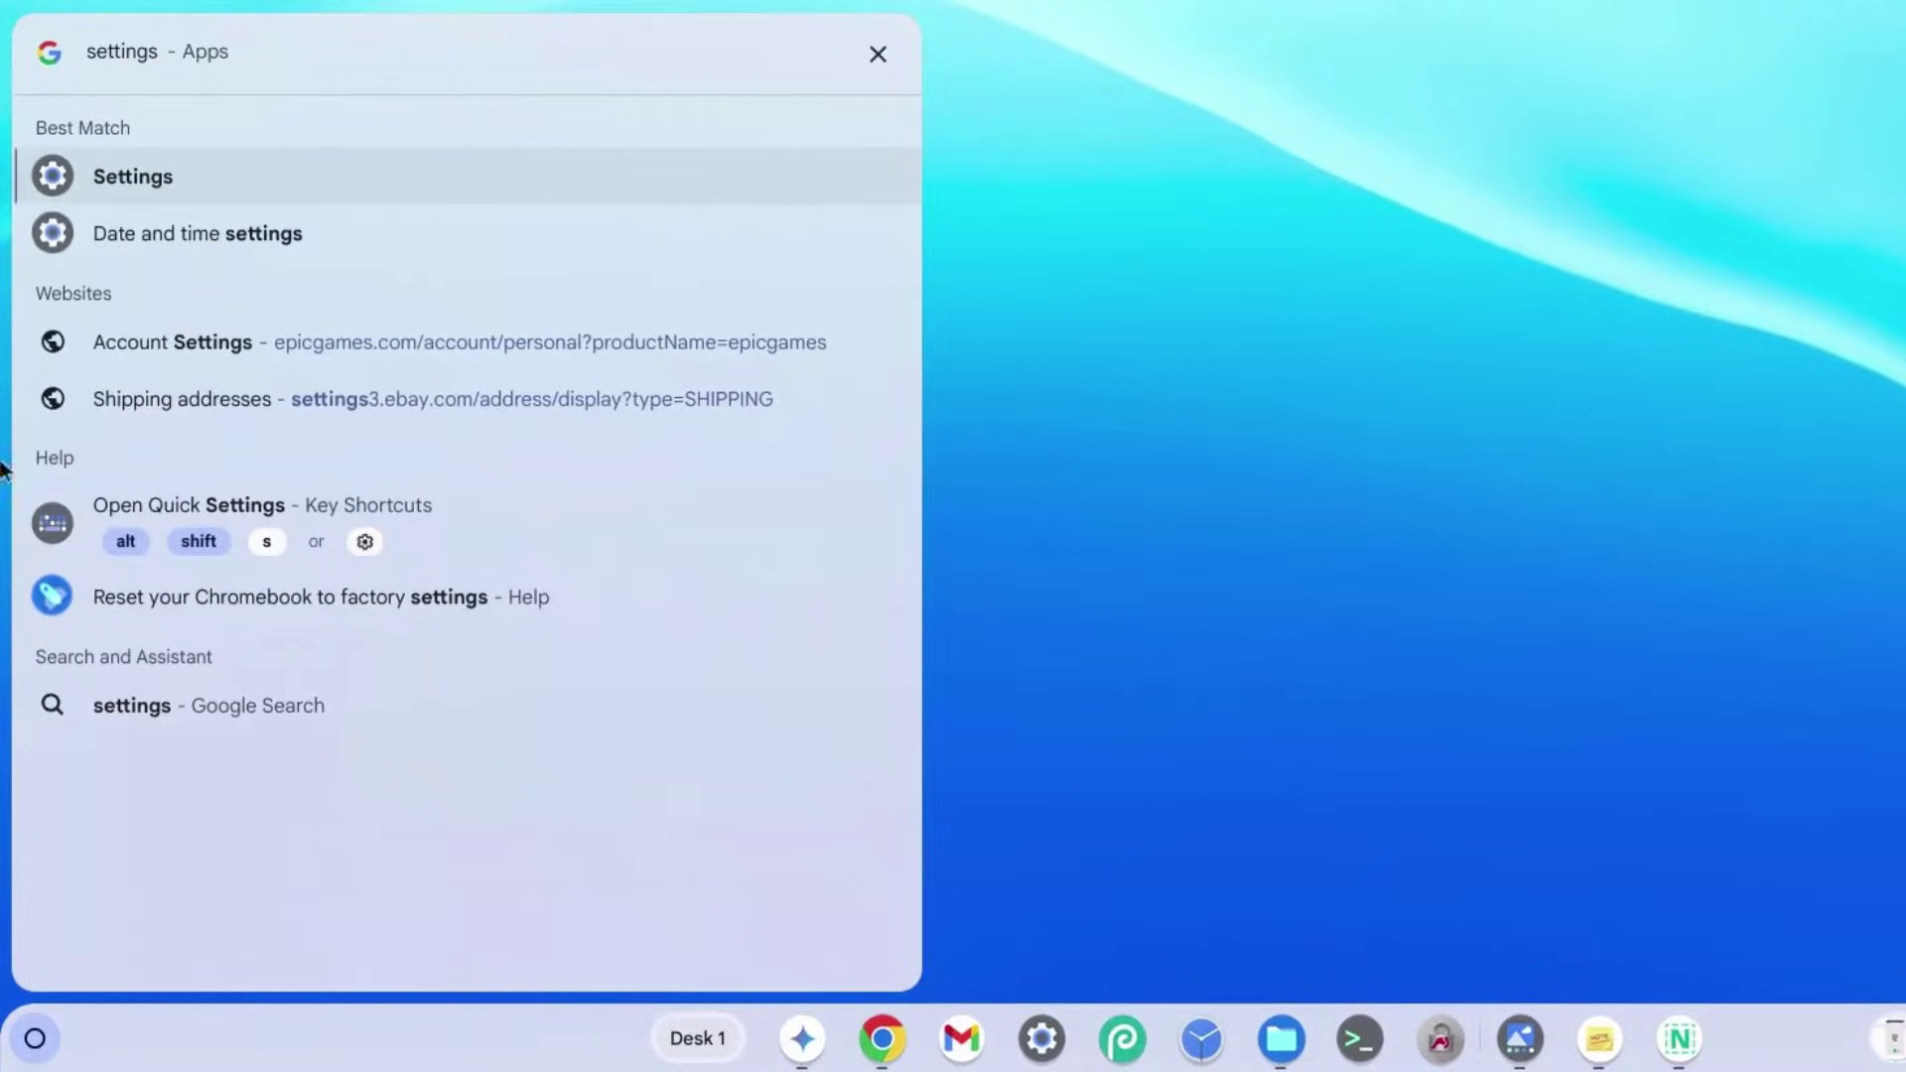
click(130, 177)
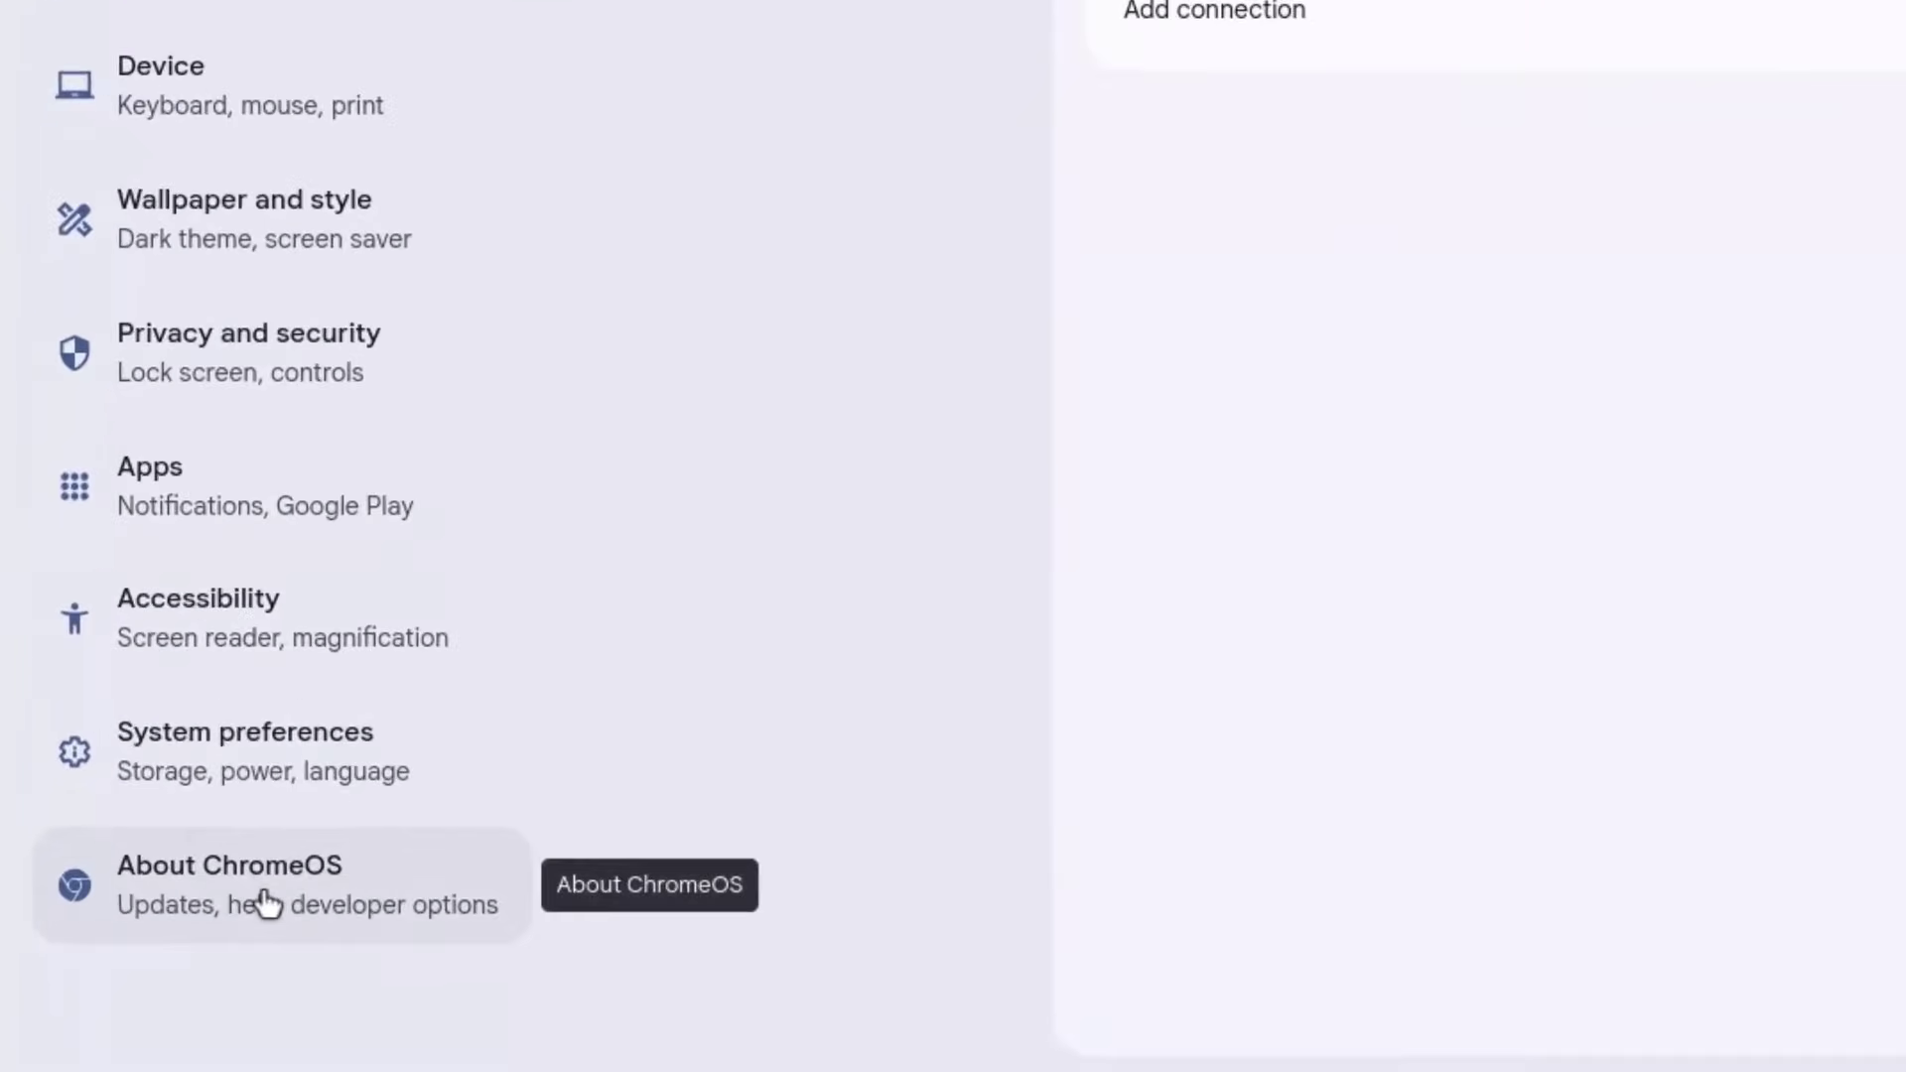
click(268, 904)
scroll(1010, 618, down, 1)
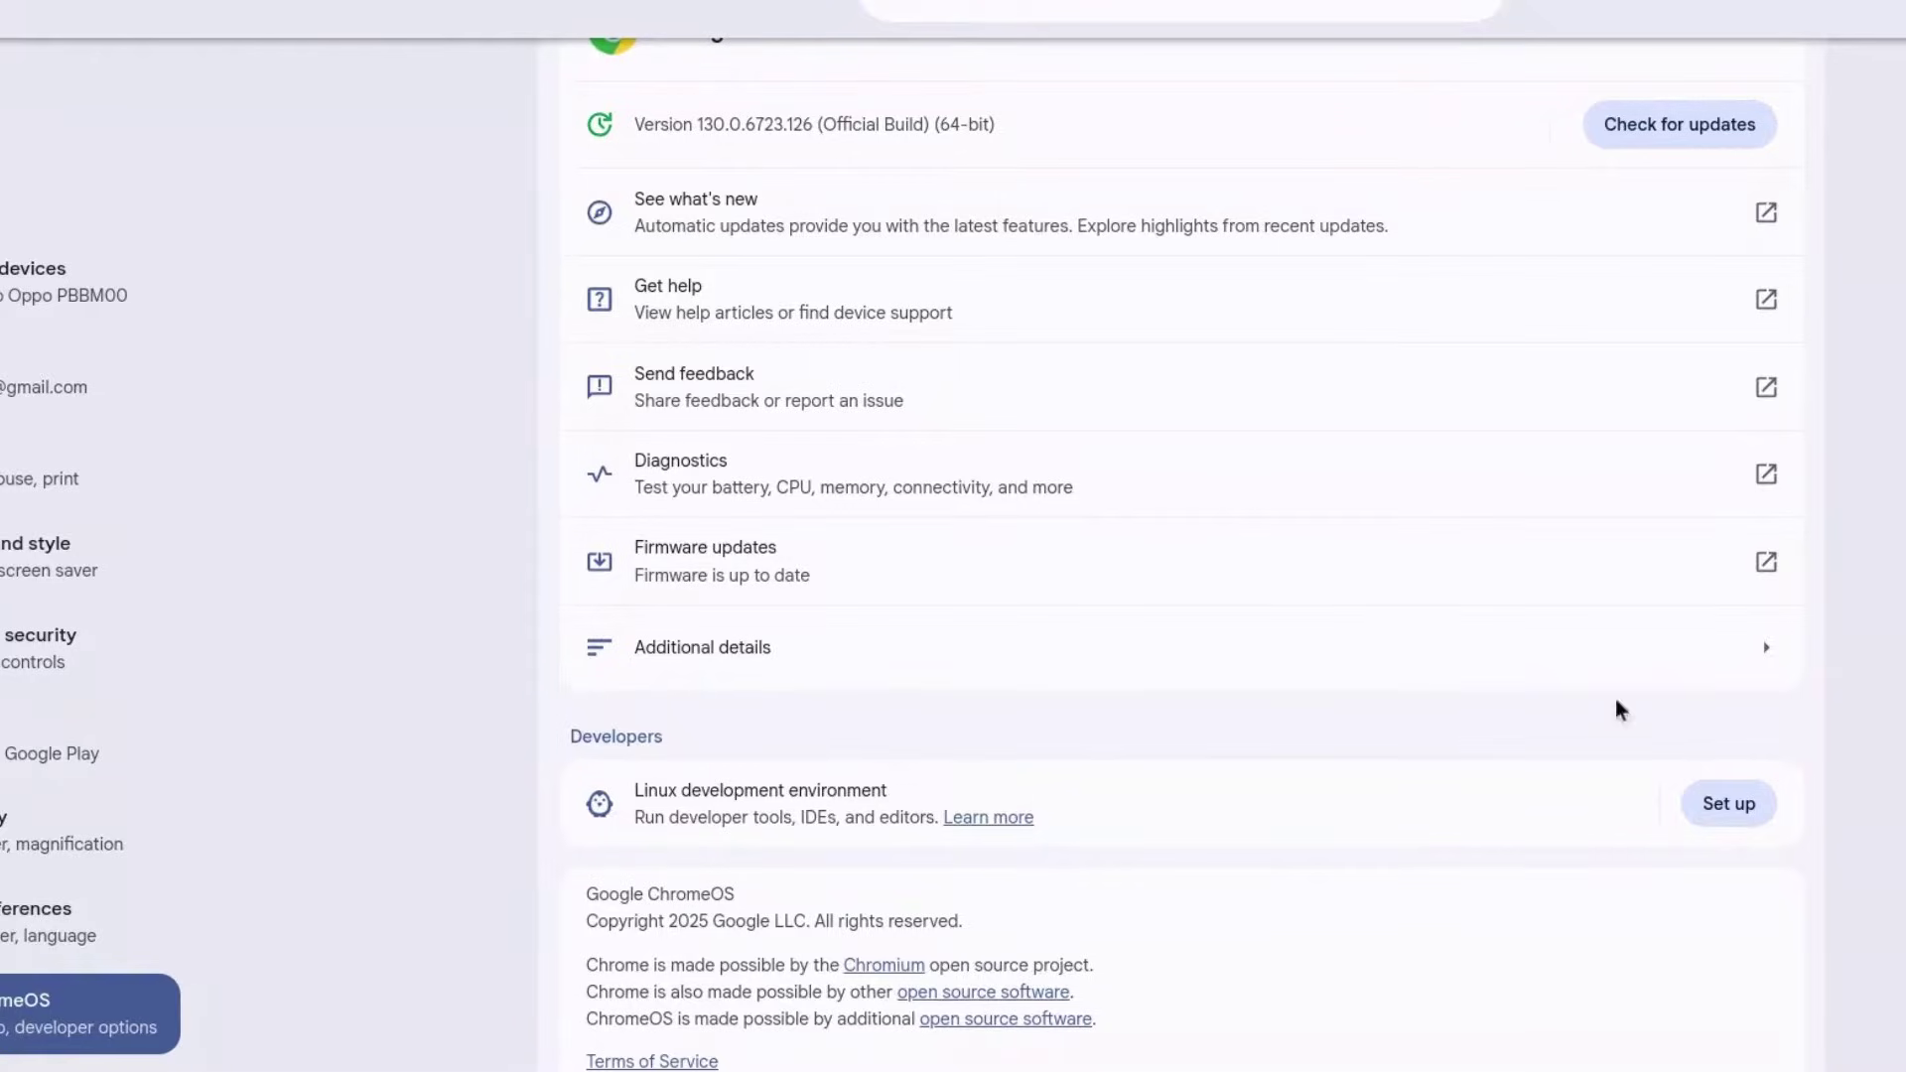
Step: Set up the Linux development environment with a new username and the recommended disk size
click(1704, 809)
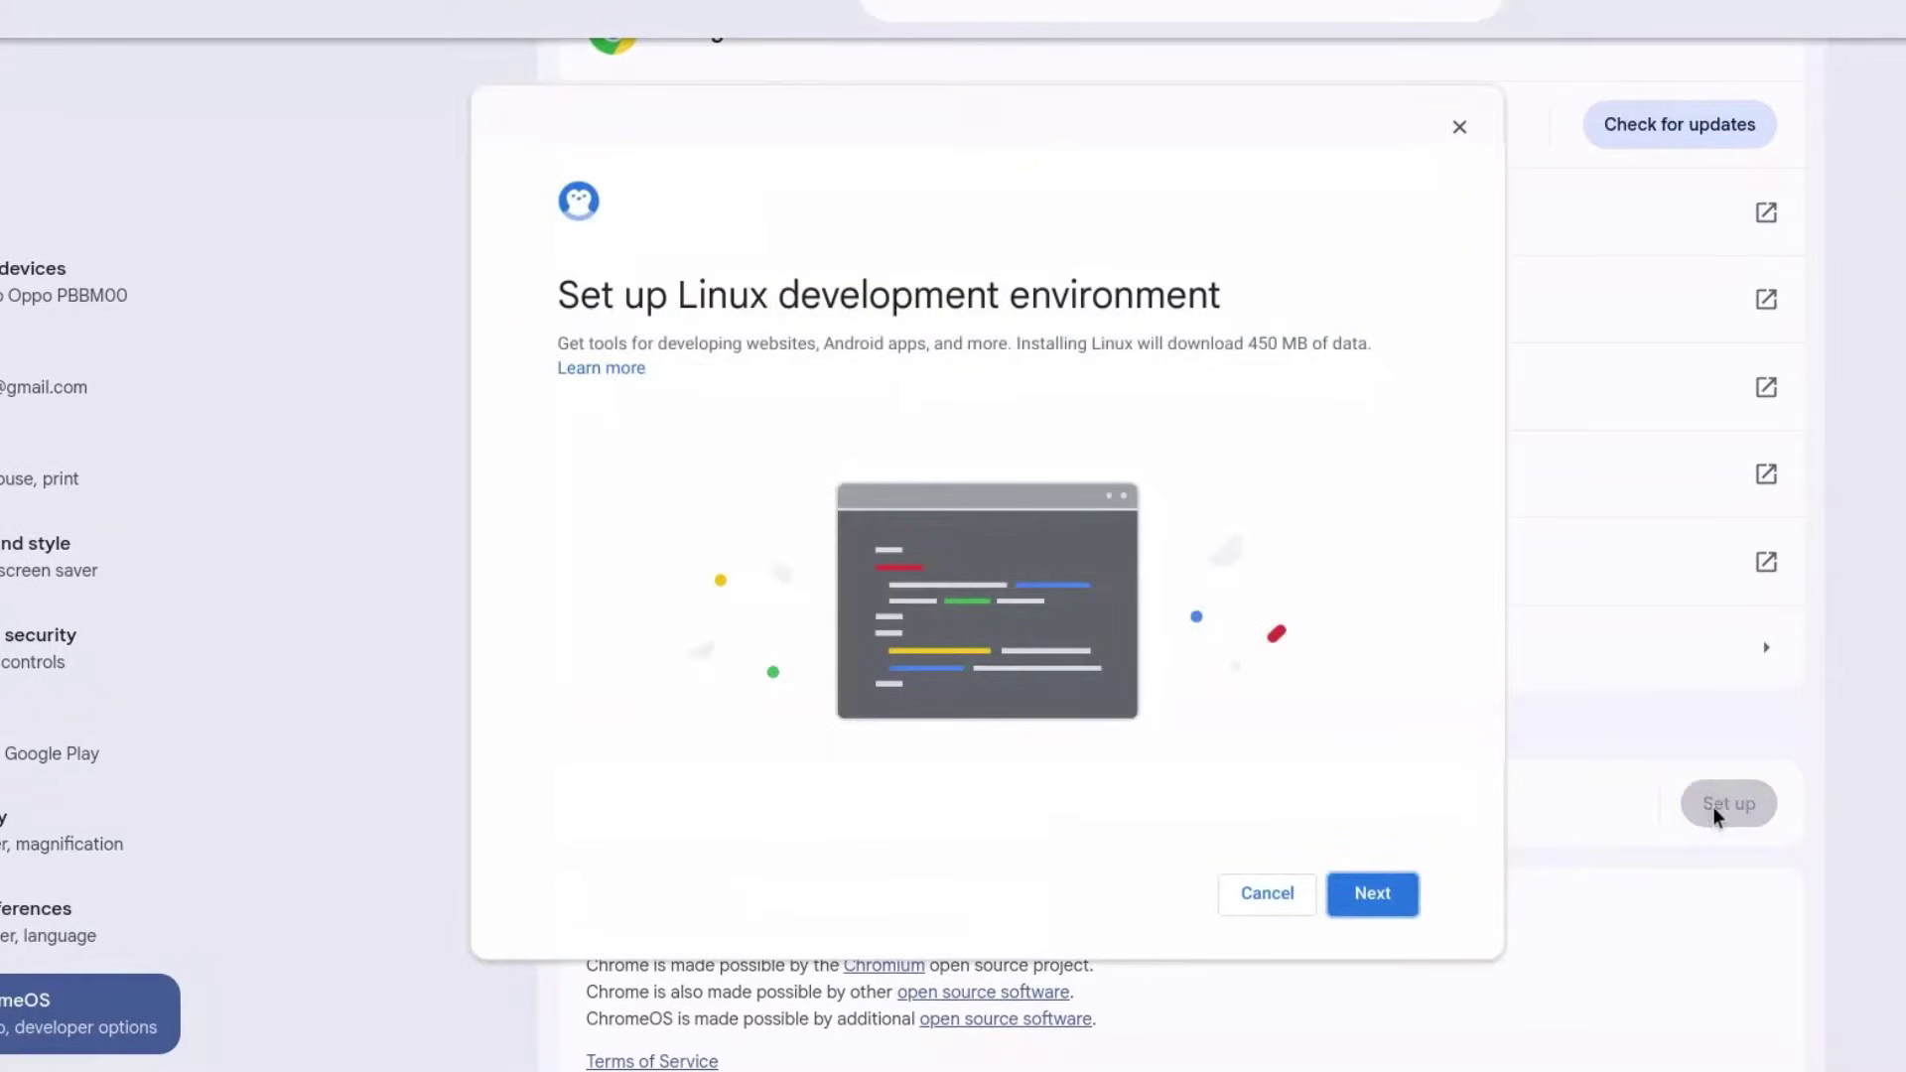
click(1373, 895)
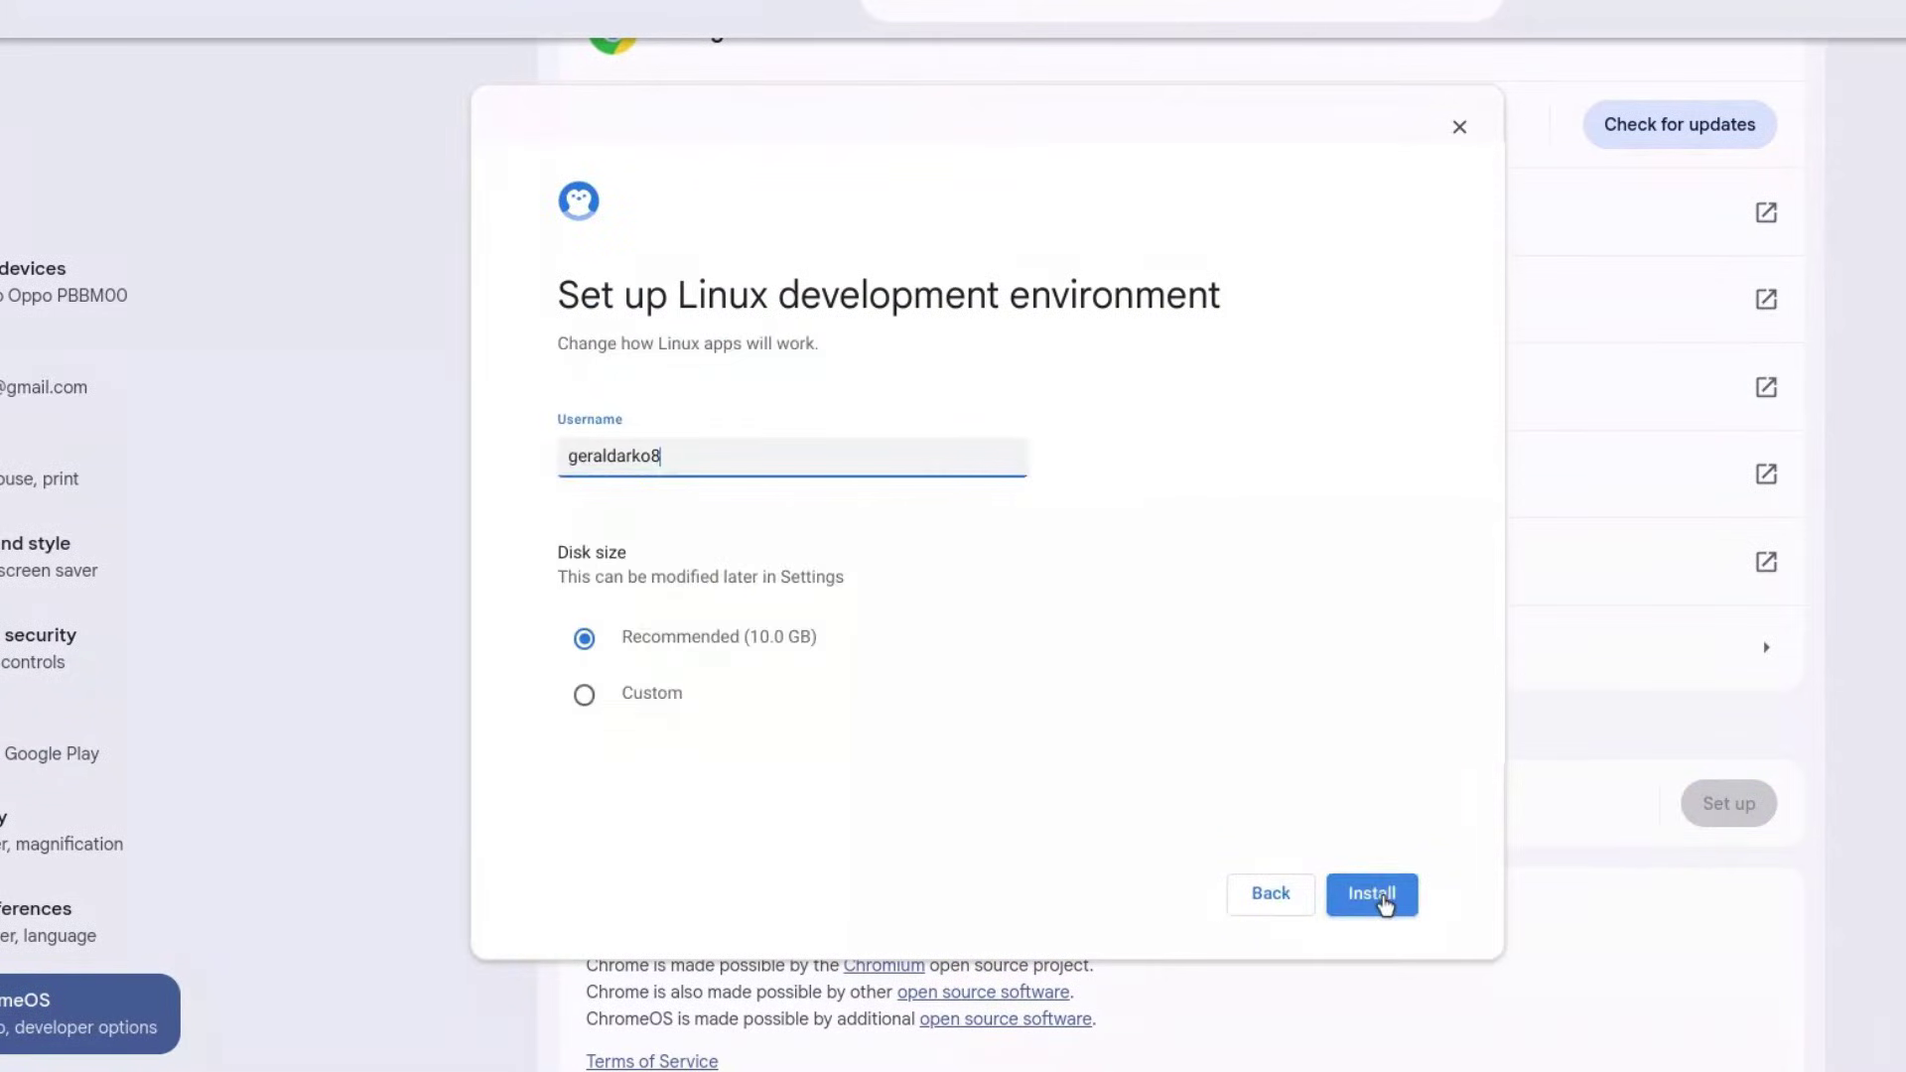
key(BackSpace)
key(BackSpace)
key(BackSpace)
key(BackSpace)
key(BackSpace)
key(BackSpace)
key(BackSpace)
key(BackSpace)
key(BackSpace)
key(BackSpace)
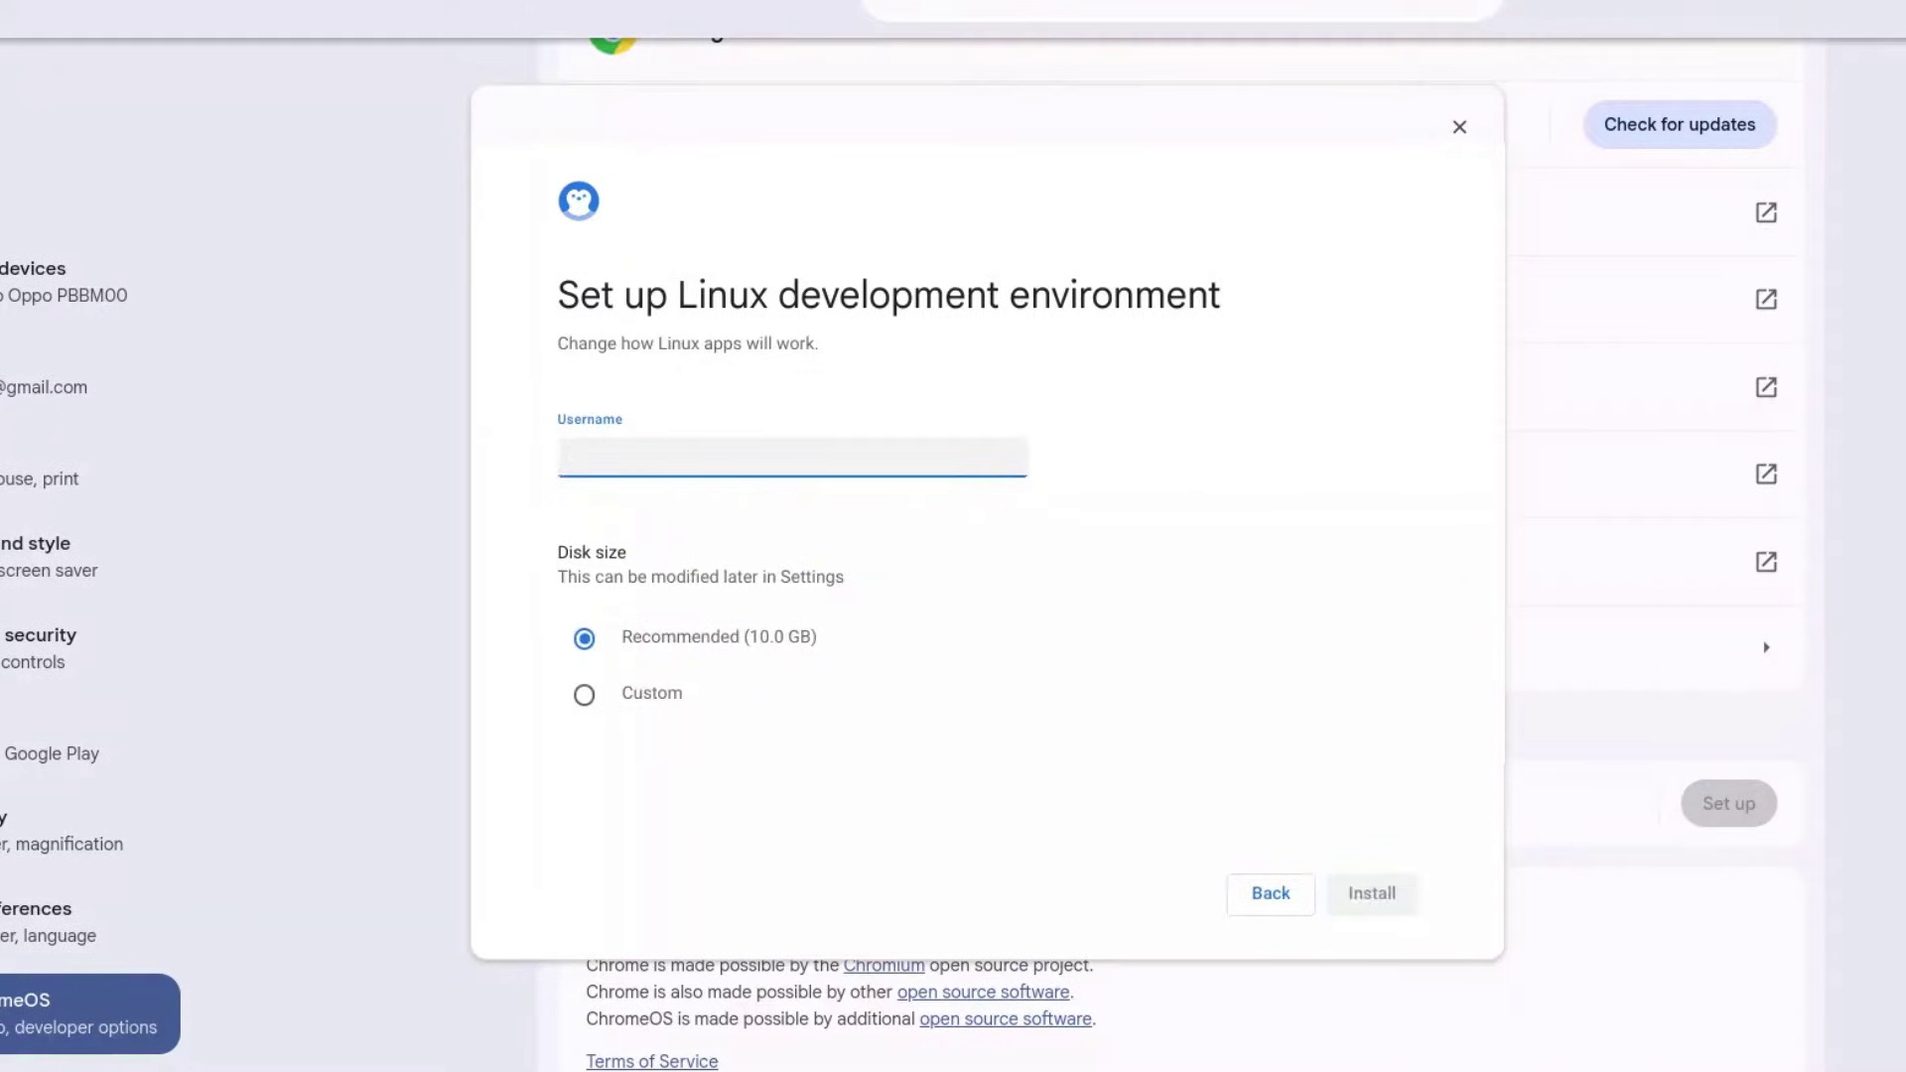
text(gd7os)
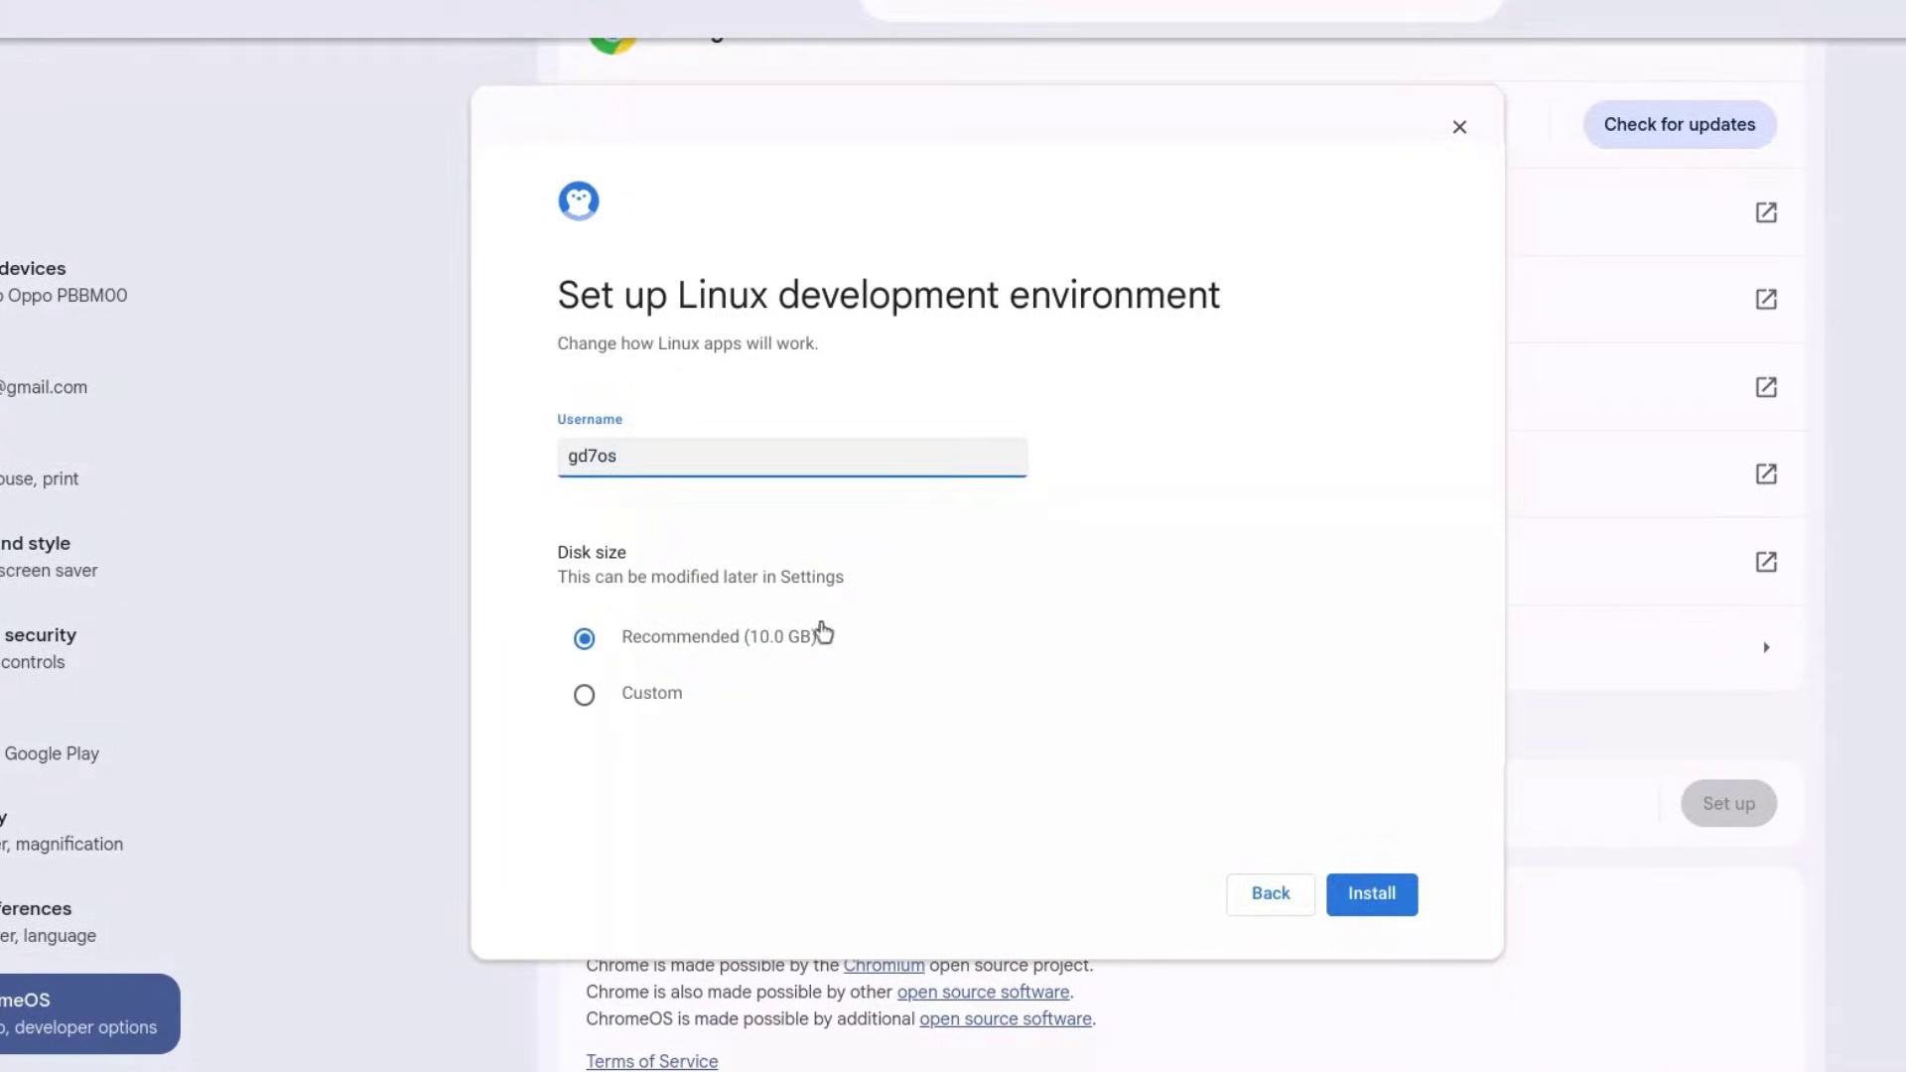
click(1371, 895)
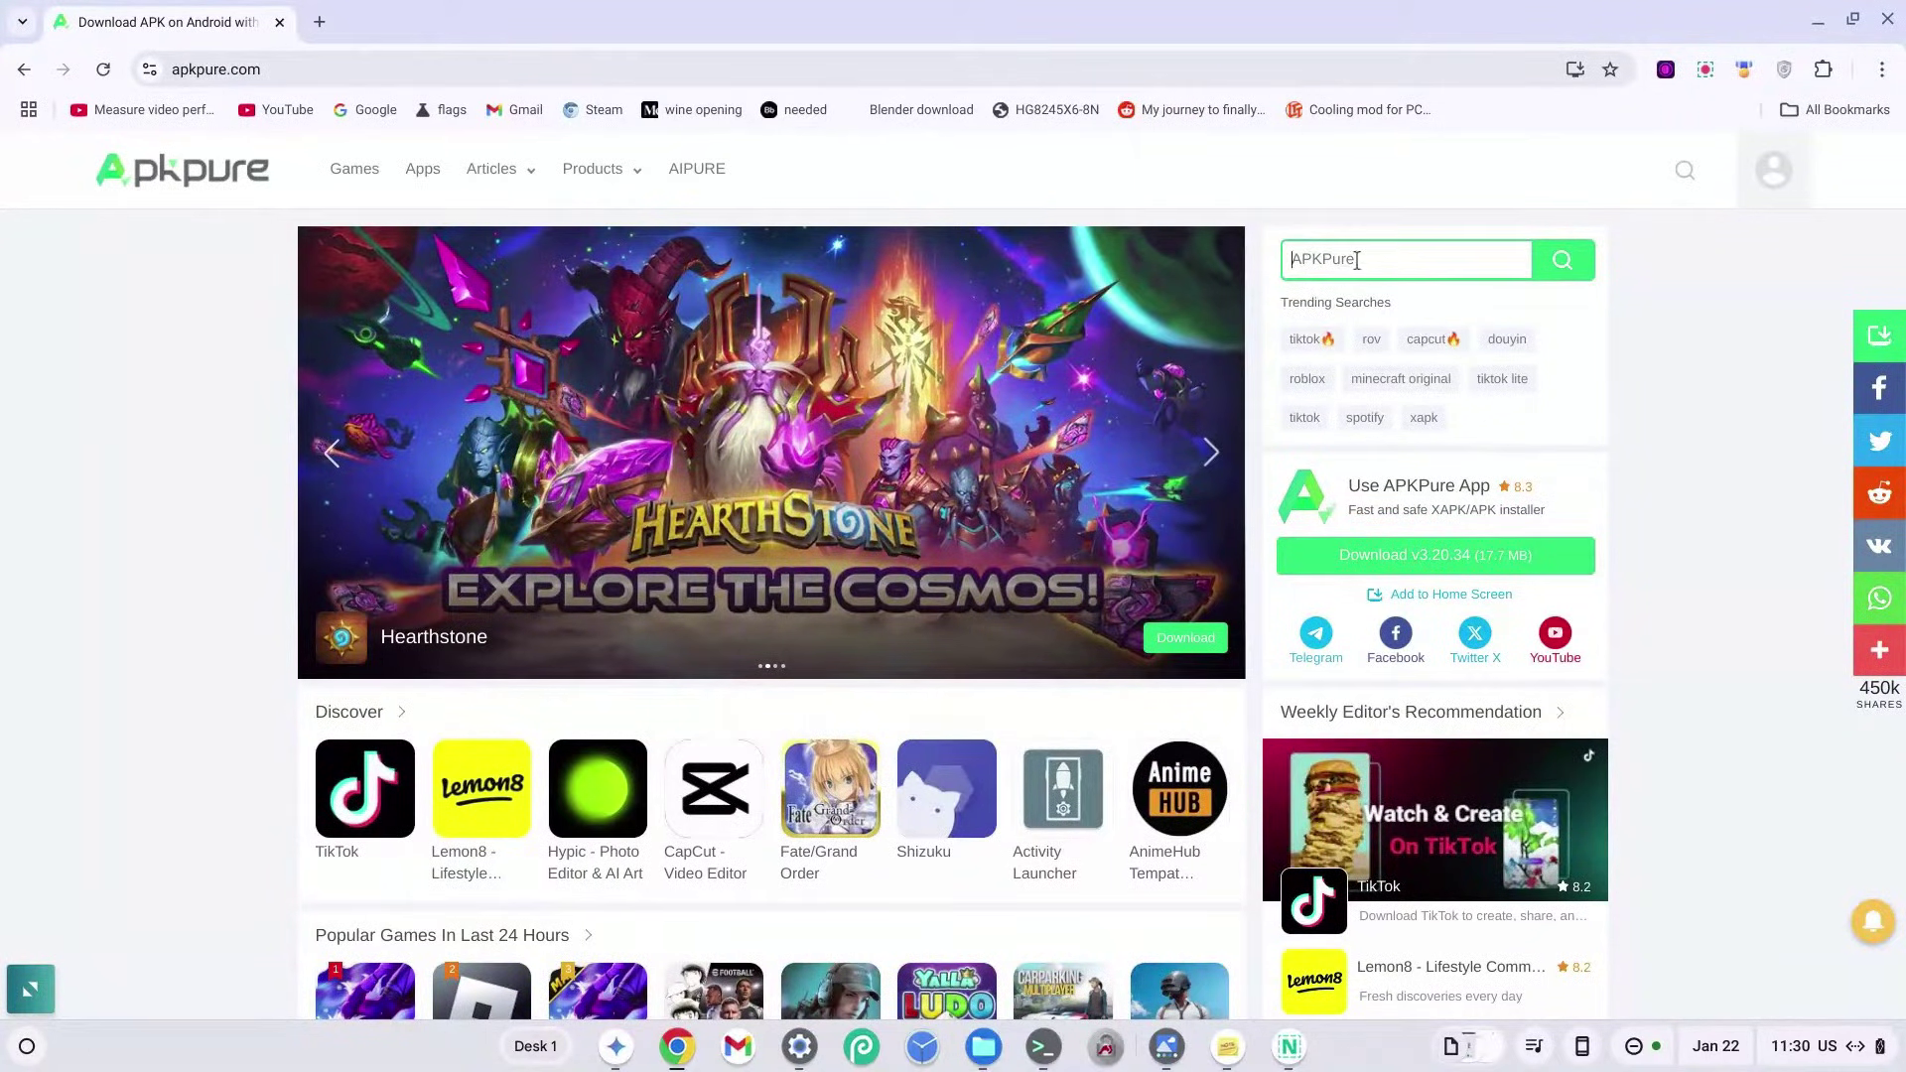
Step: Search APKPure for 'no' and download the Notepad - simple notes APK
text(no)
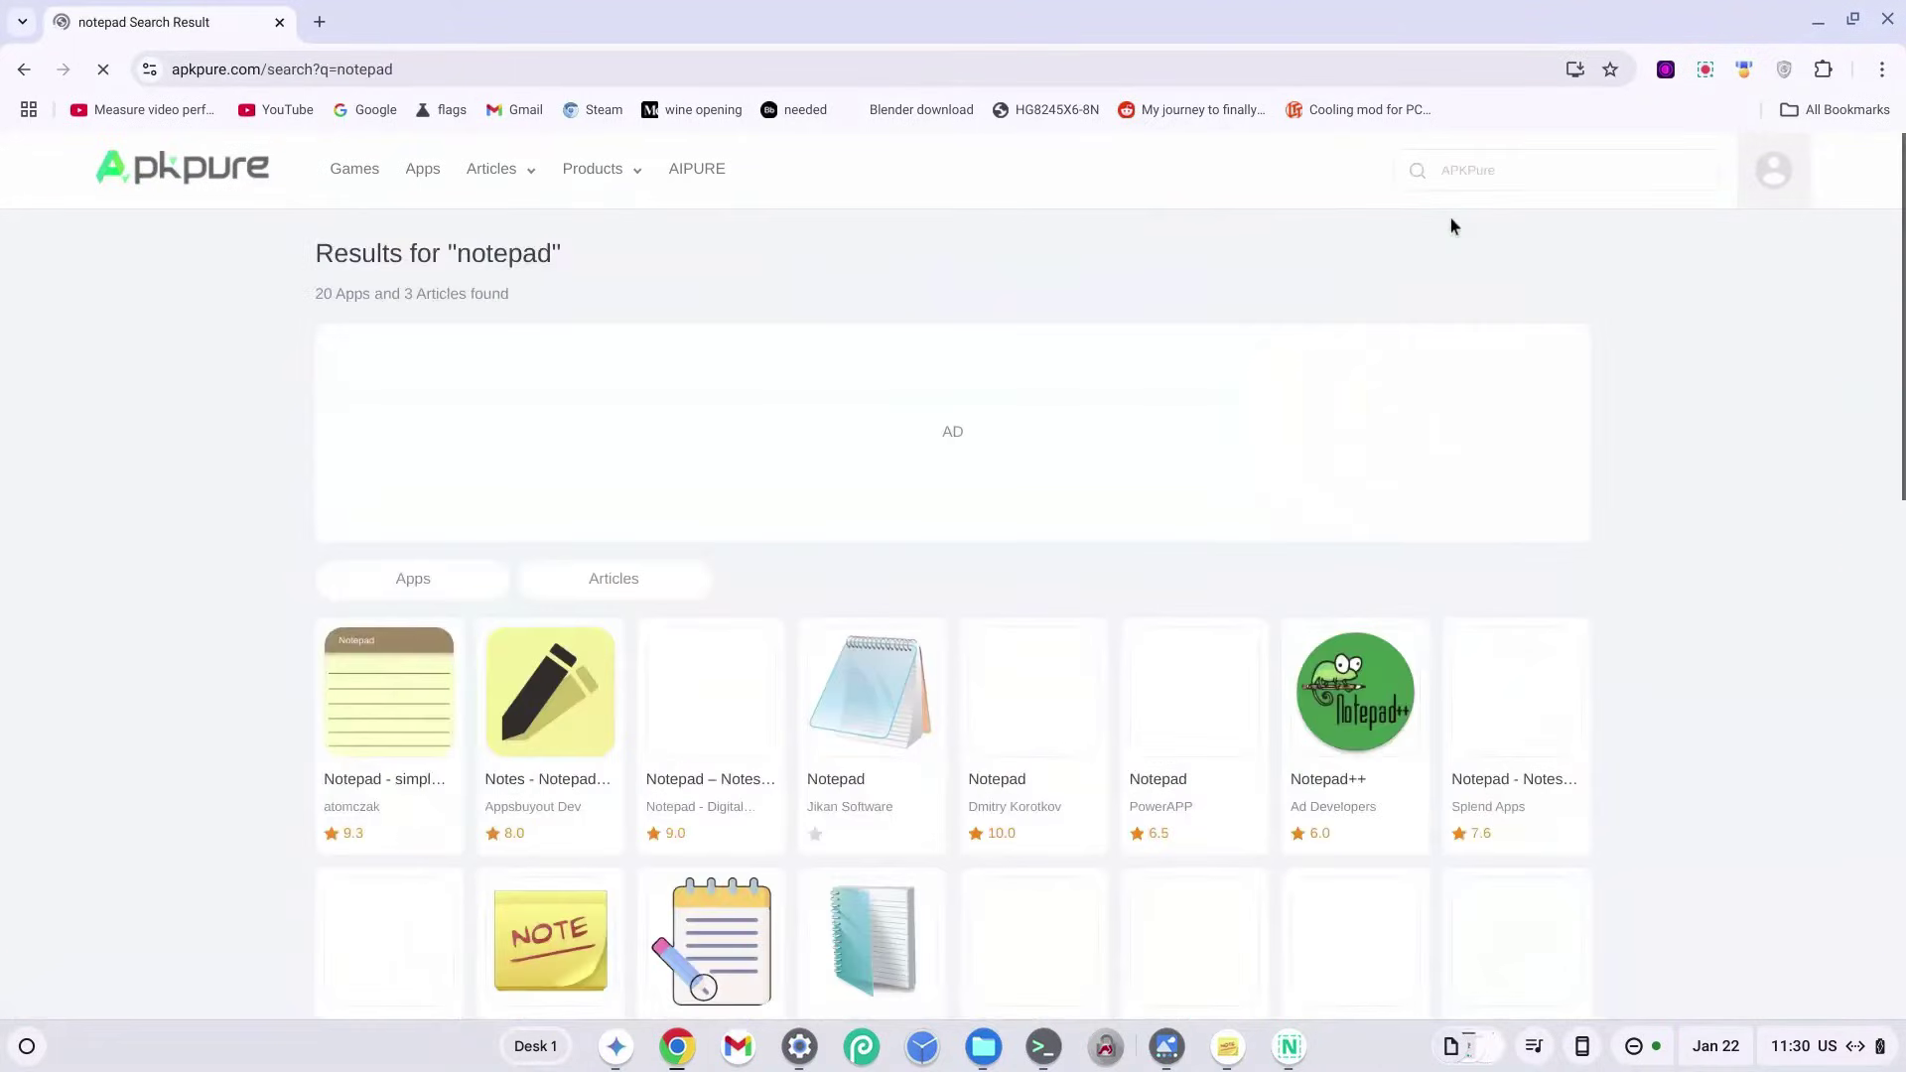
scroll(765, 715, down, 1)
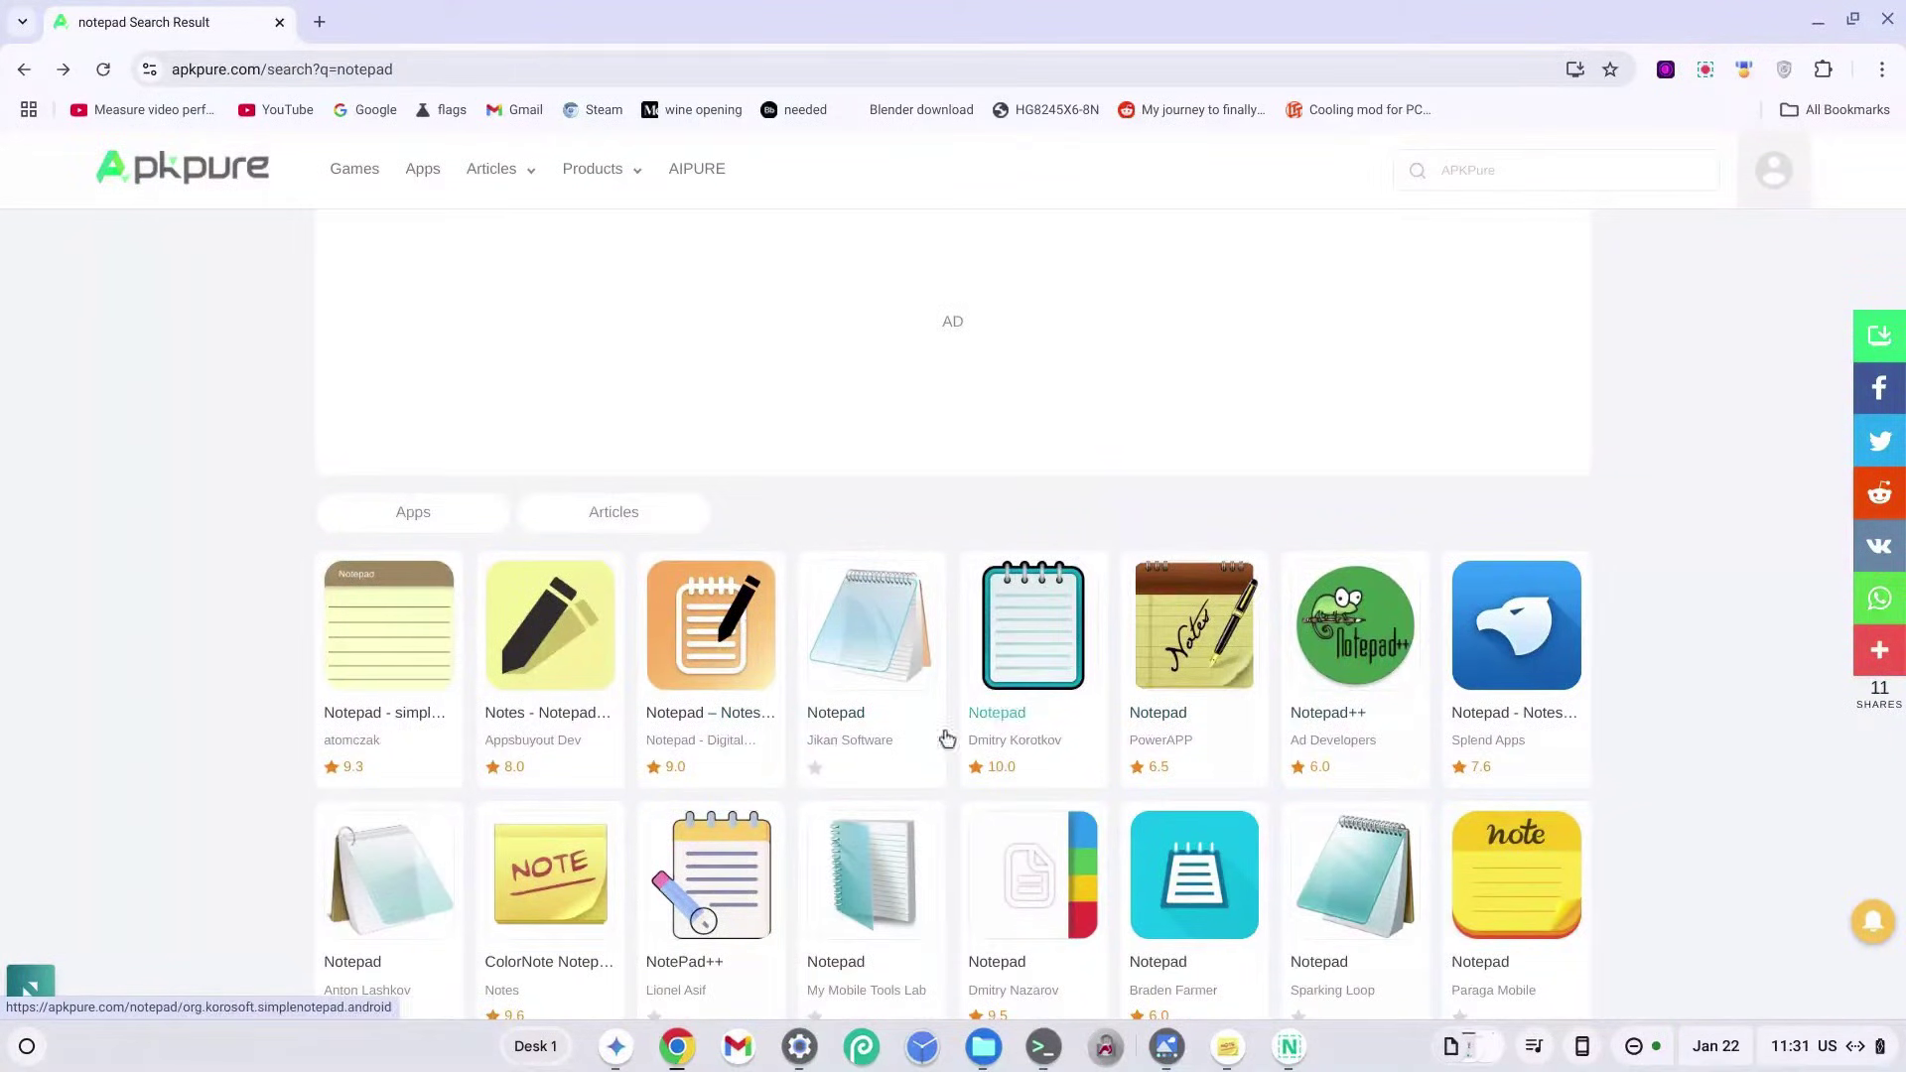
click(406, 615)
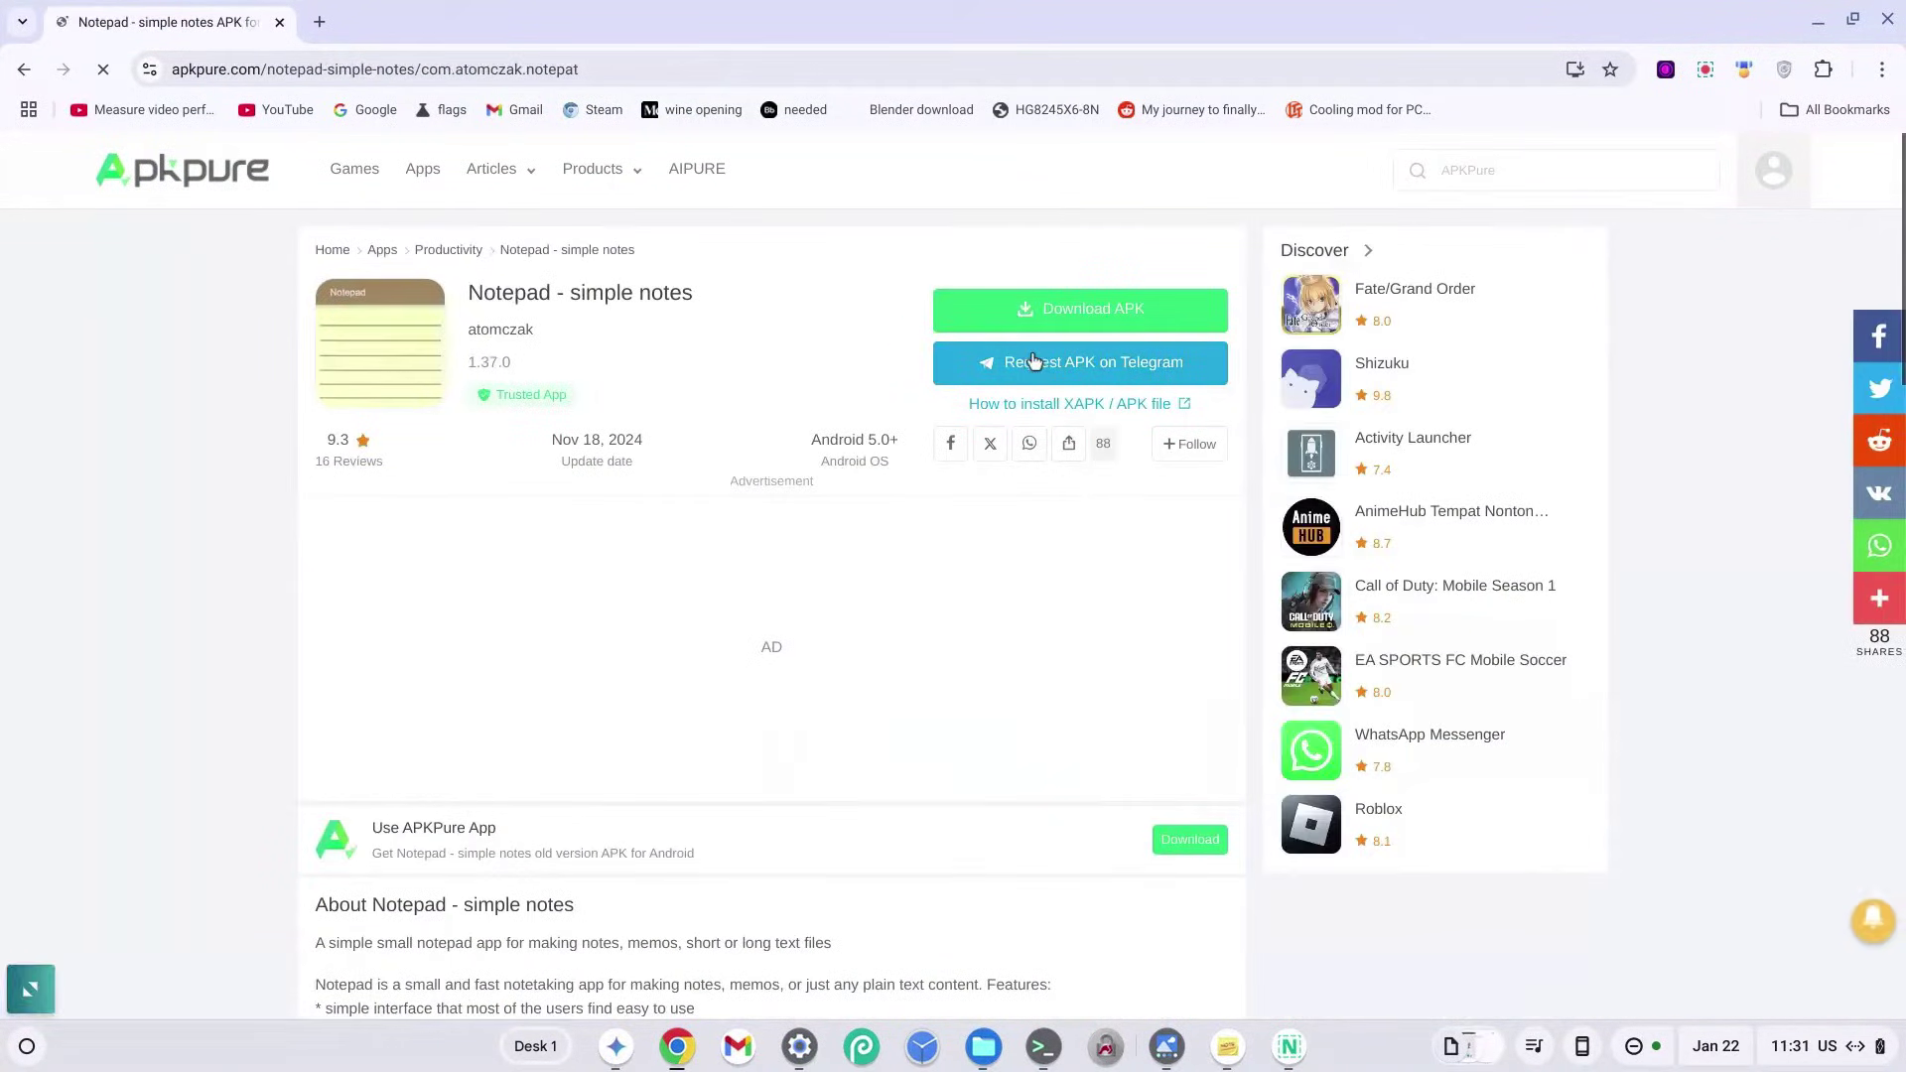
click(1071, 326)
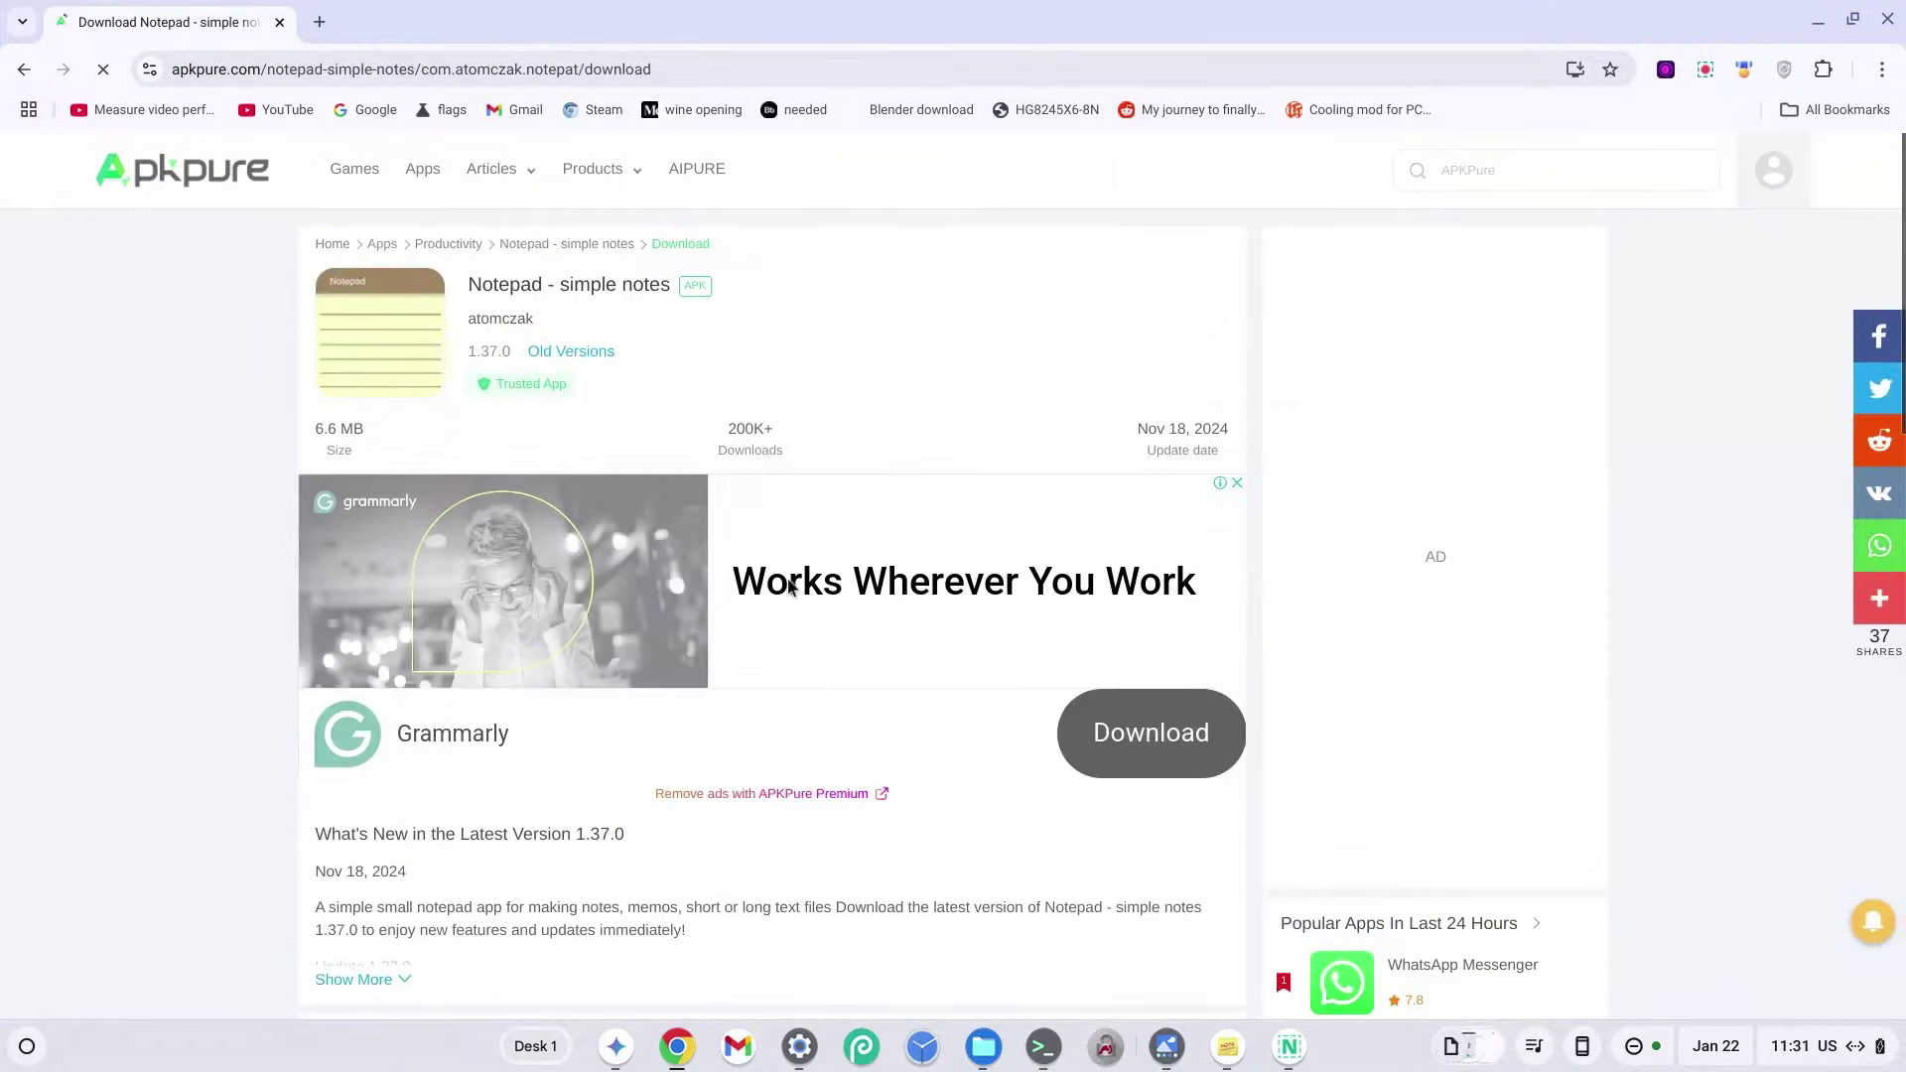
scroll(791, 587, down, 10)
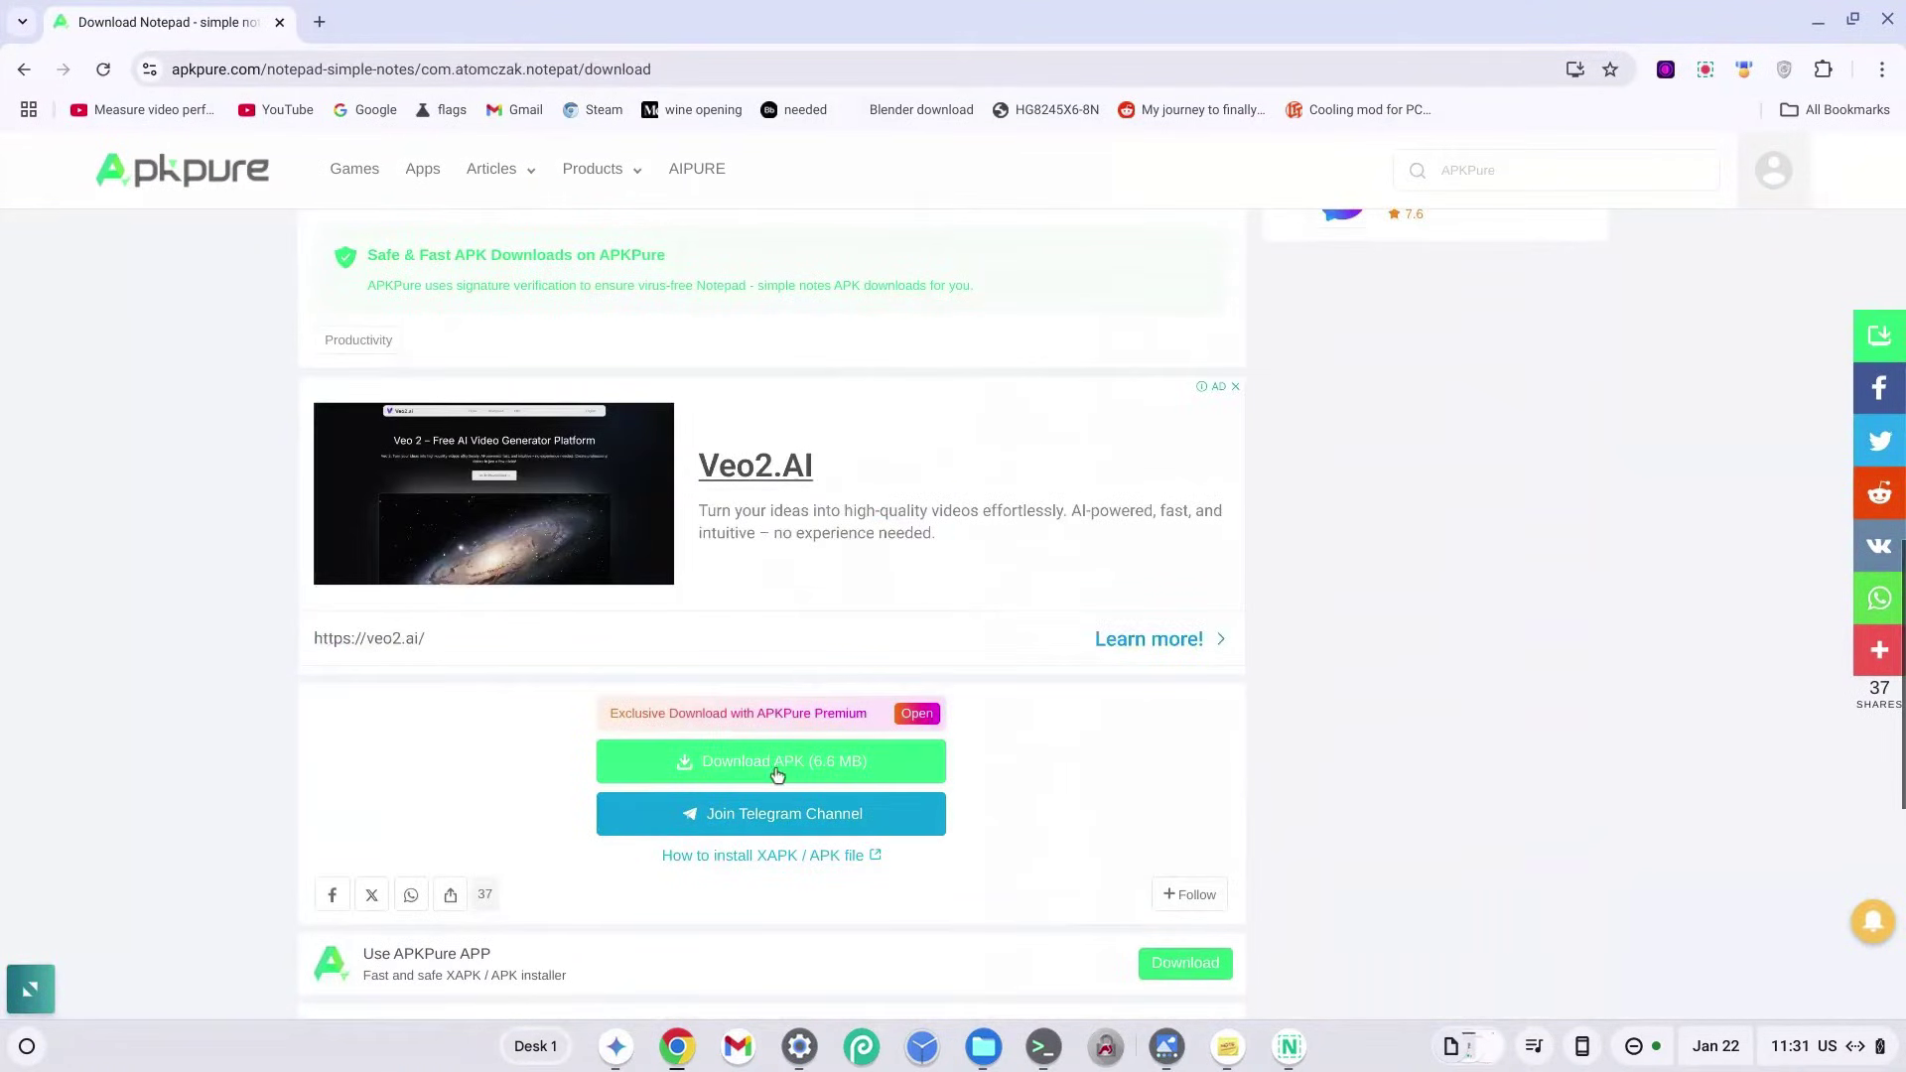
click(765, 778)
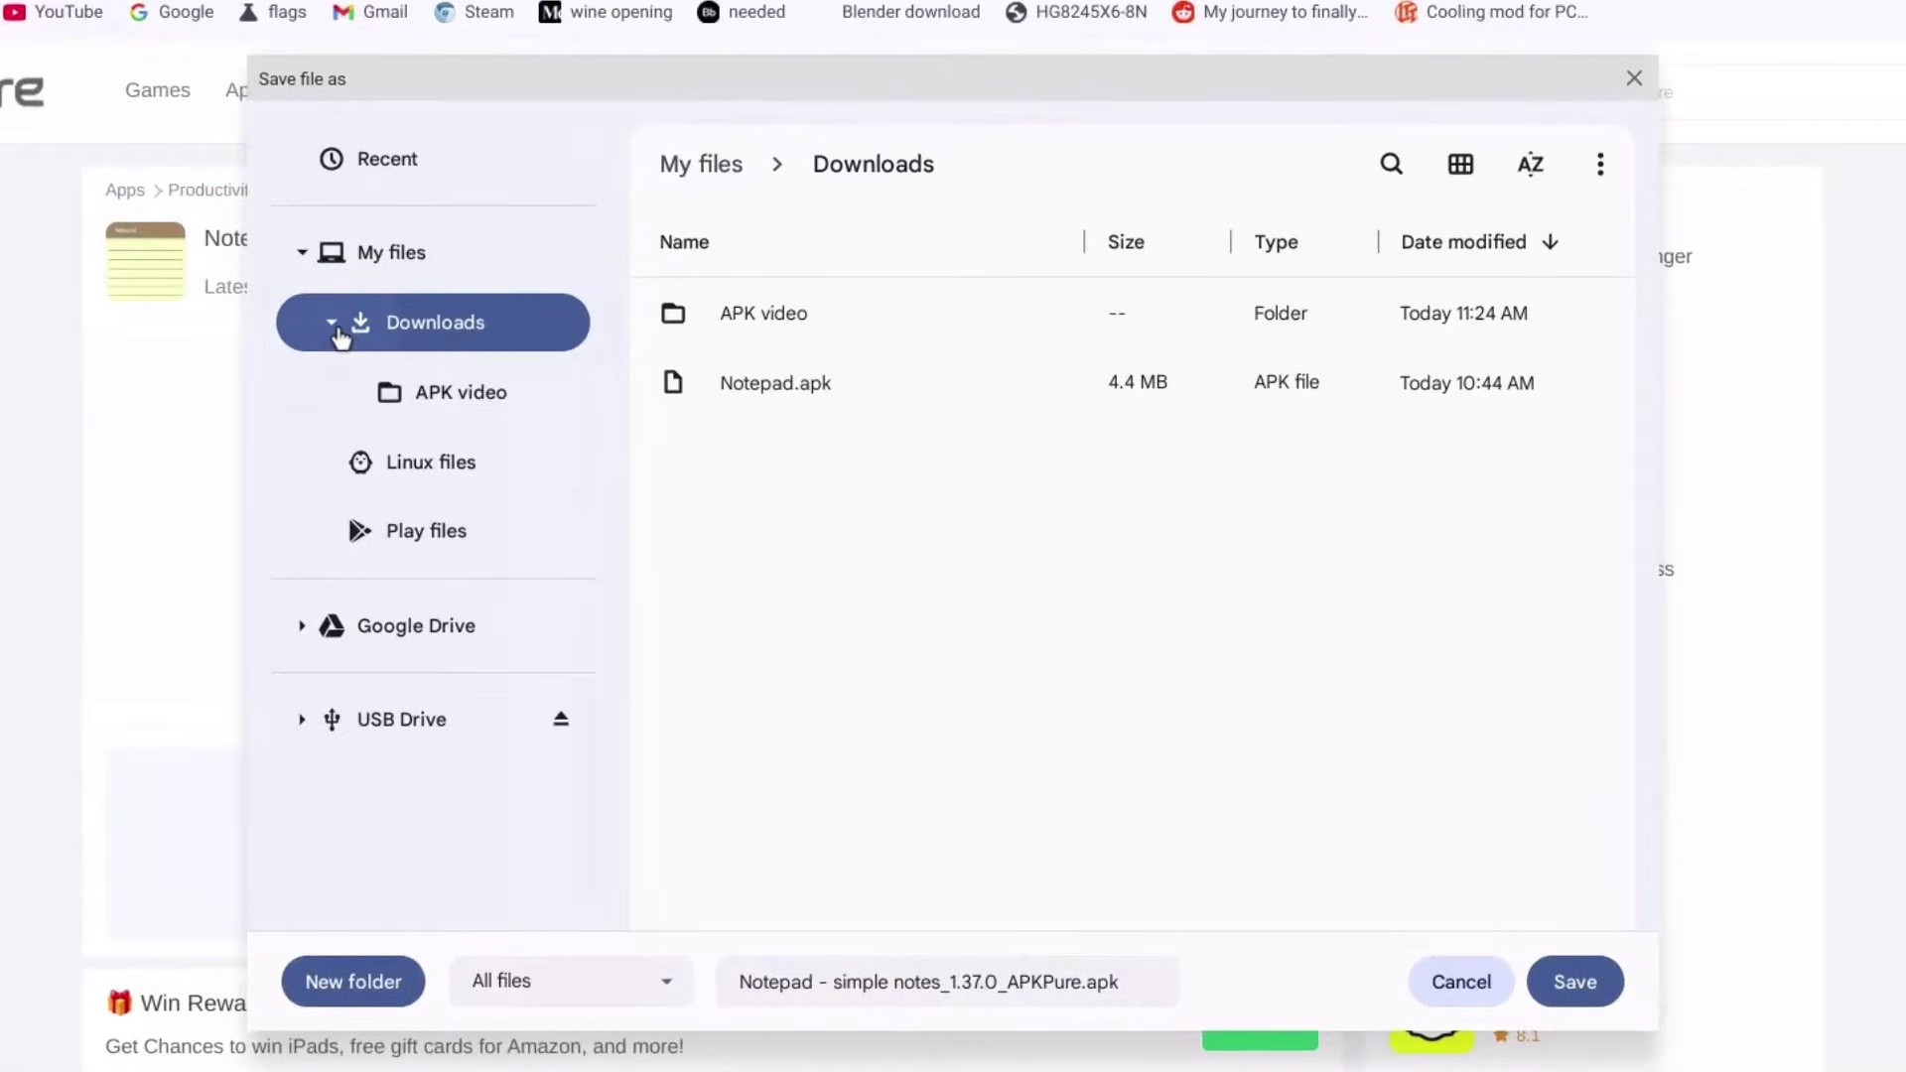
Step: Save the downloaded APK into Linux files as notepad.apk
click(334, 328)
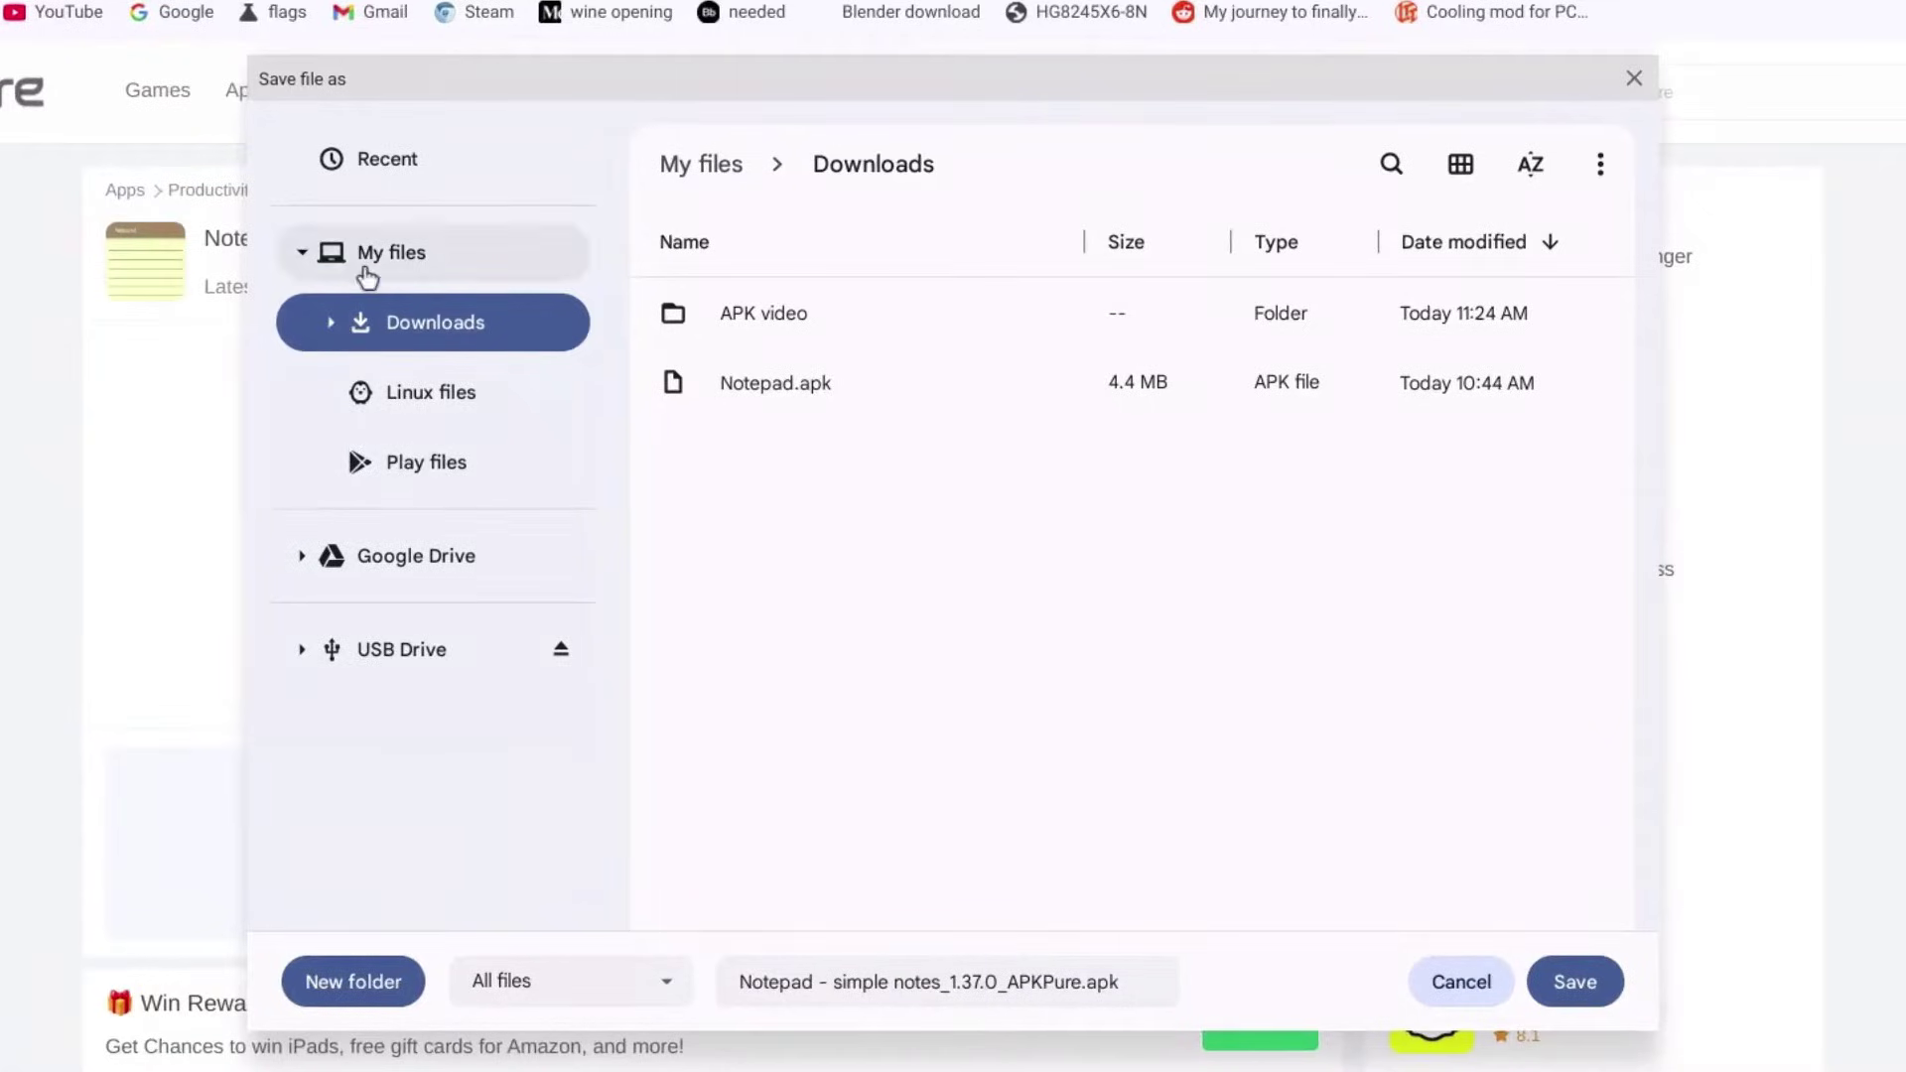
click(433, 411)
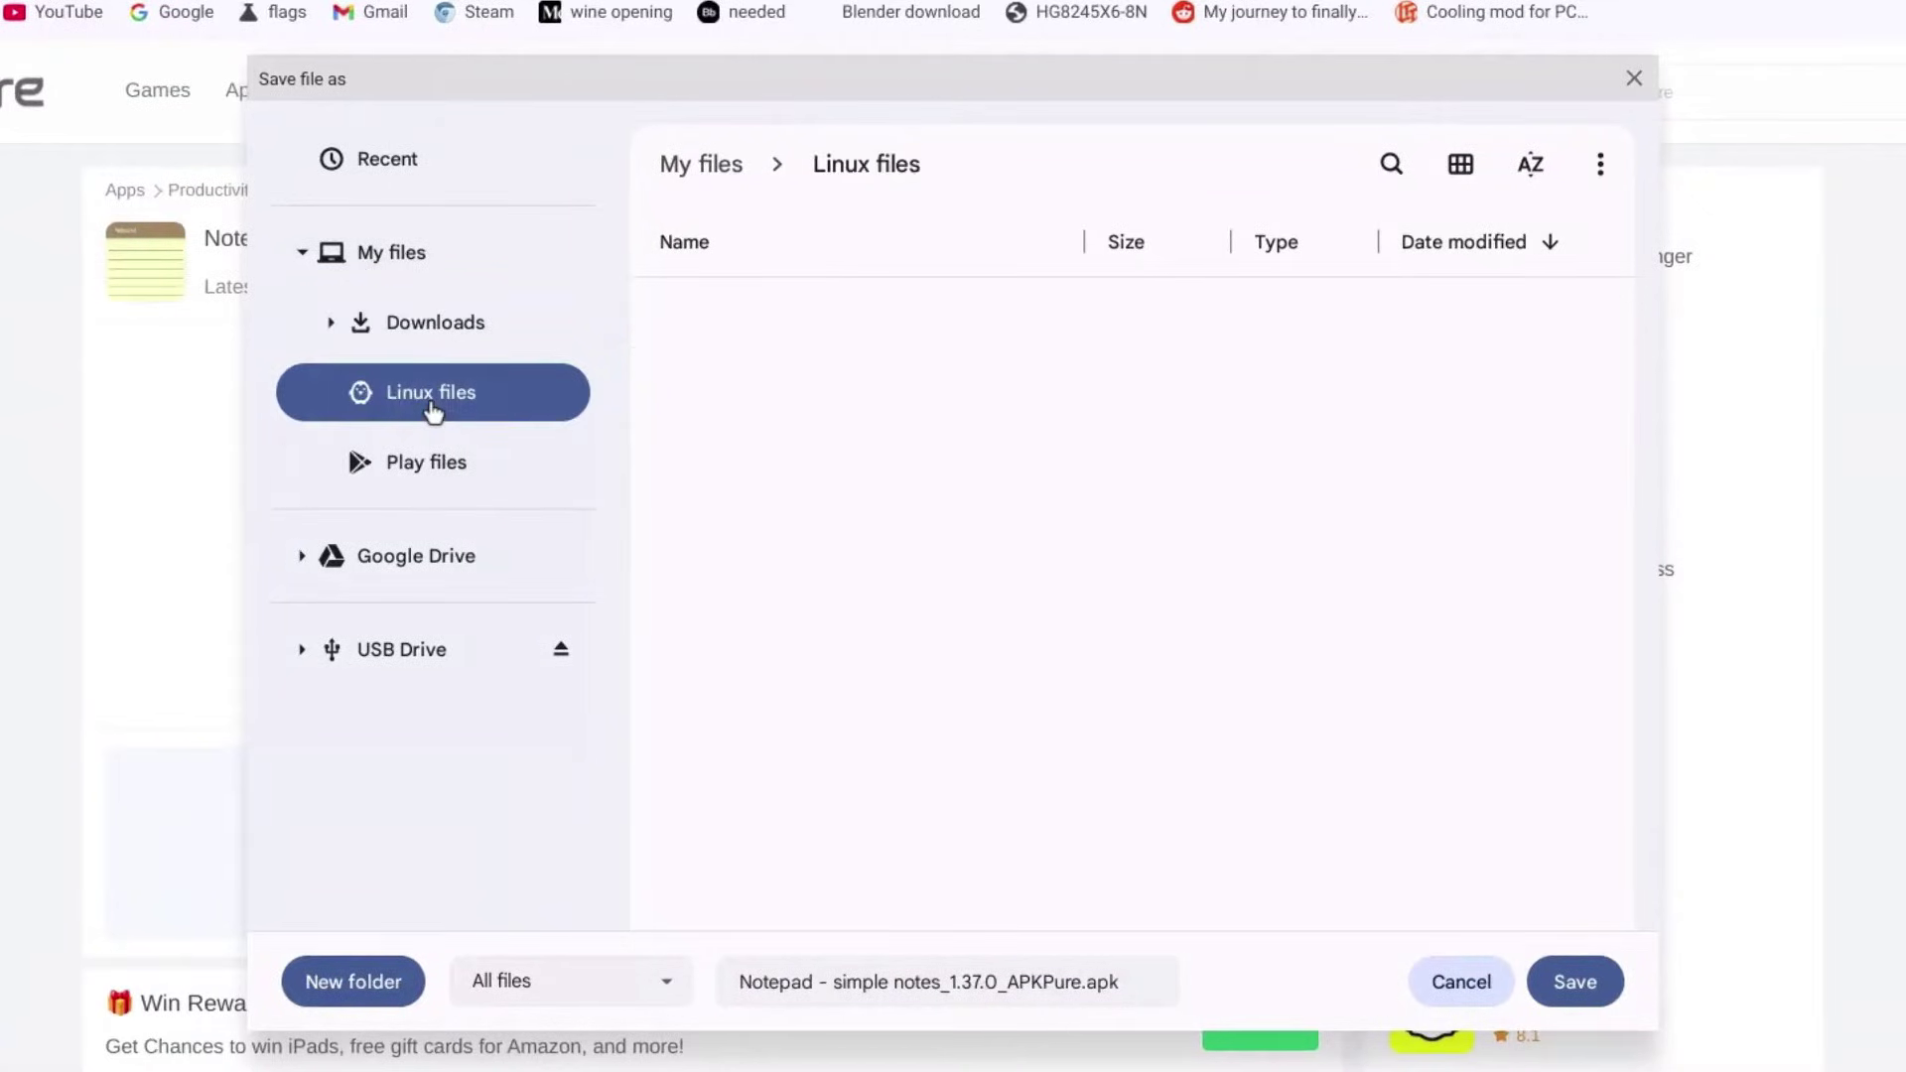
click(1023, 969)
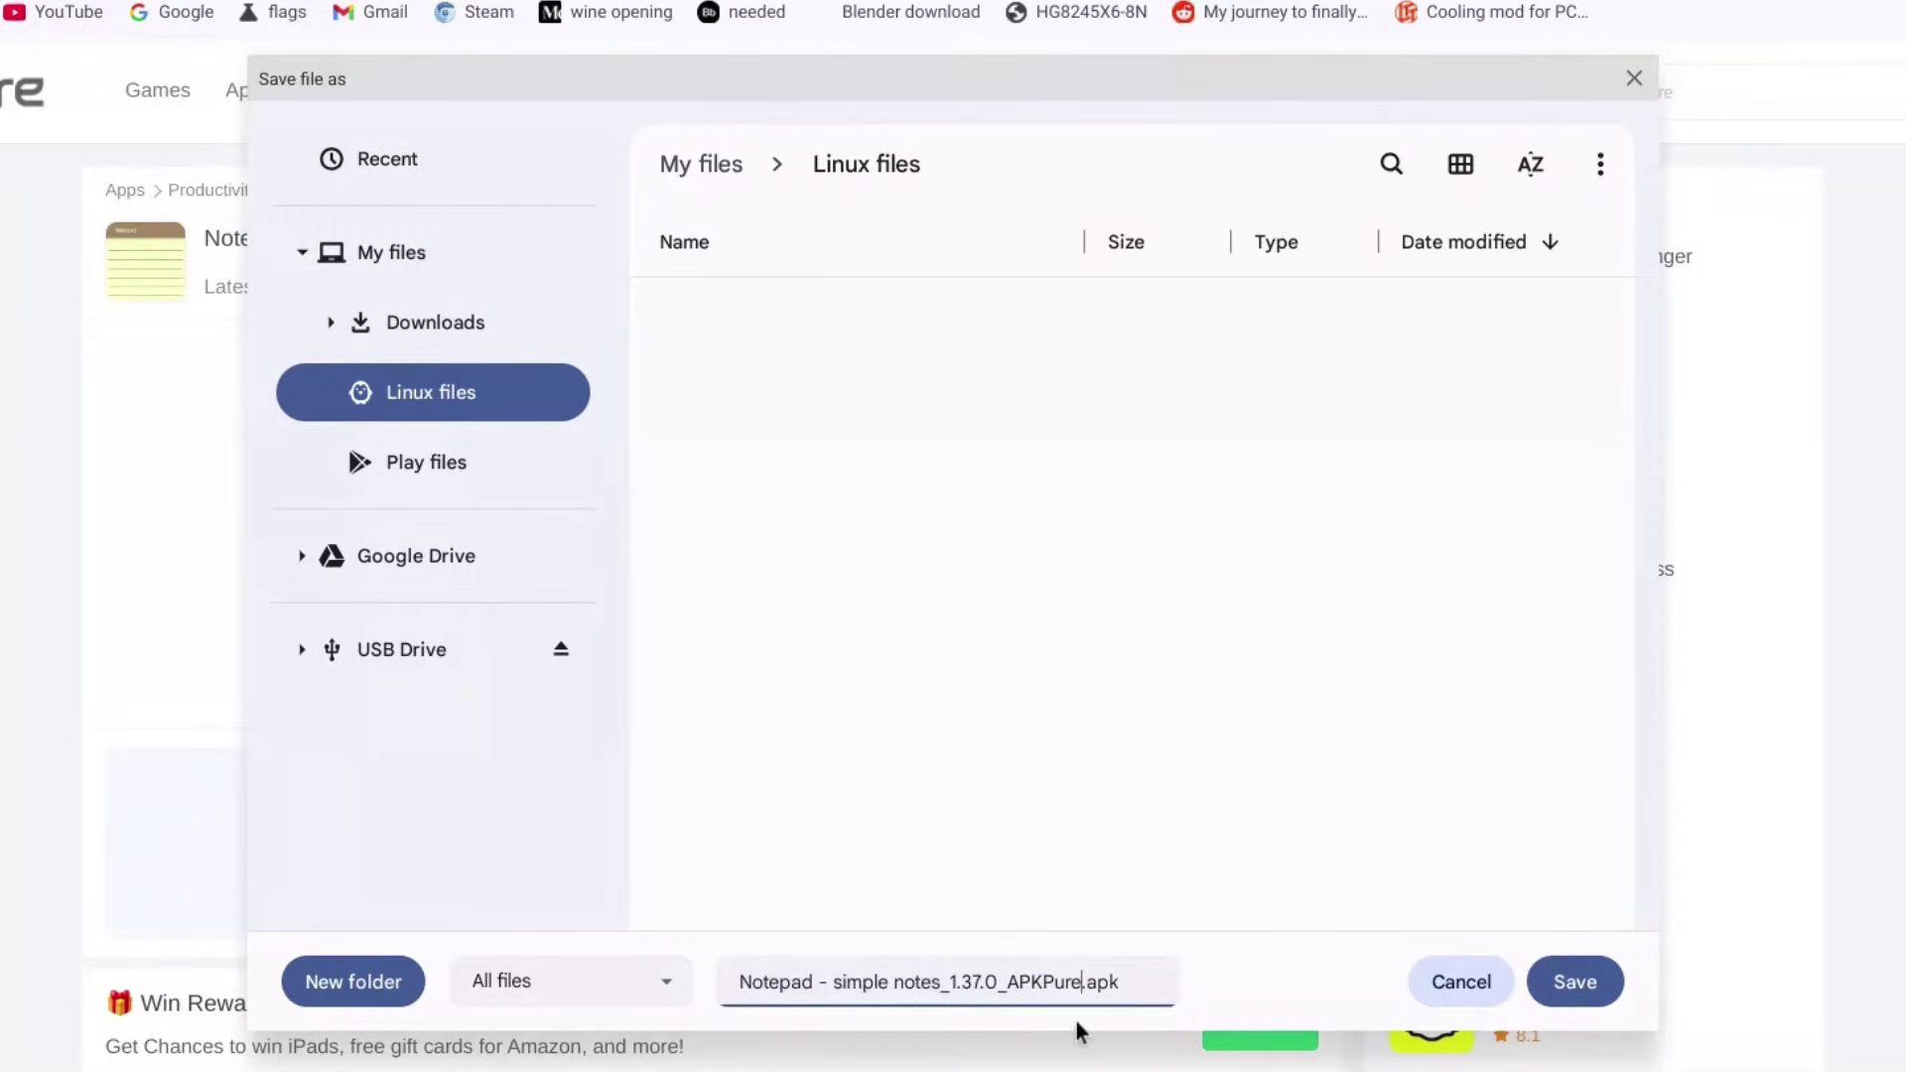
key(BackSpace)
key(BackSpace)
key(BackSpace)
key(BackSpace)
key(BackSpace)
key(BackSpace)
key(BackSpace)
key(BackSpace)
key(BackSpace)
key(BackSpace)
key(BackSpace)
key(BackSpace)
key(BackSpace)
key(BackSpace)
key(BackSpace)
key(BackSpace)
key(BackSpace)
key(BackSpace)
key(BackSpace)
key(BackSpace)
key(BackSpace)
key(BackSpace)
key(BackSpace)
key(BackSpace)
key(BackSpace)
key(BackSpace)
key(BackSpace)
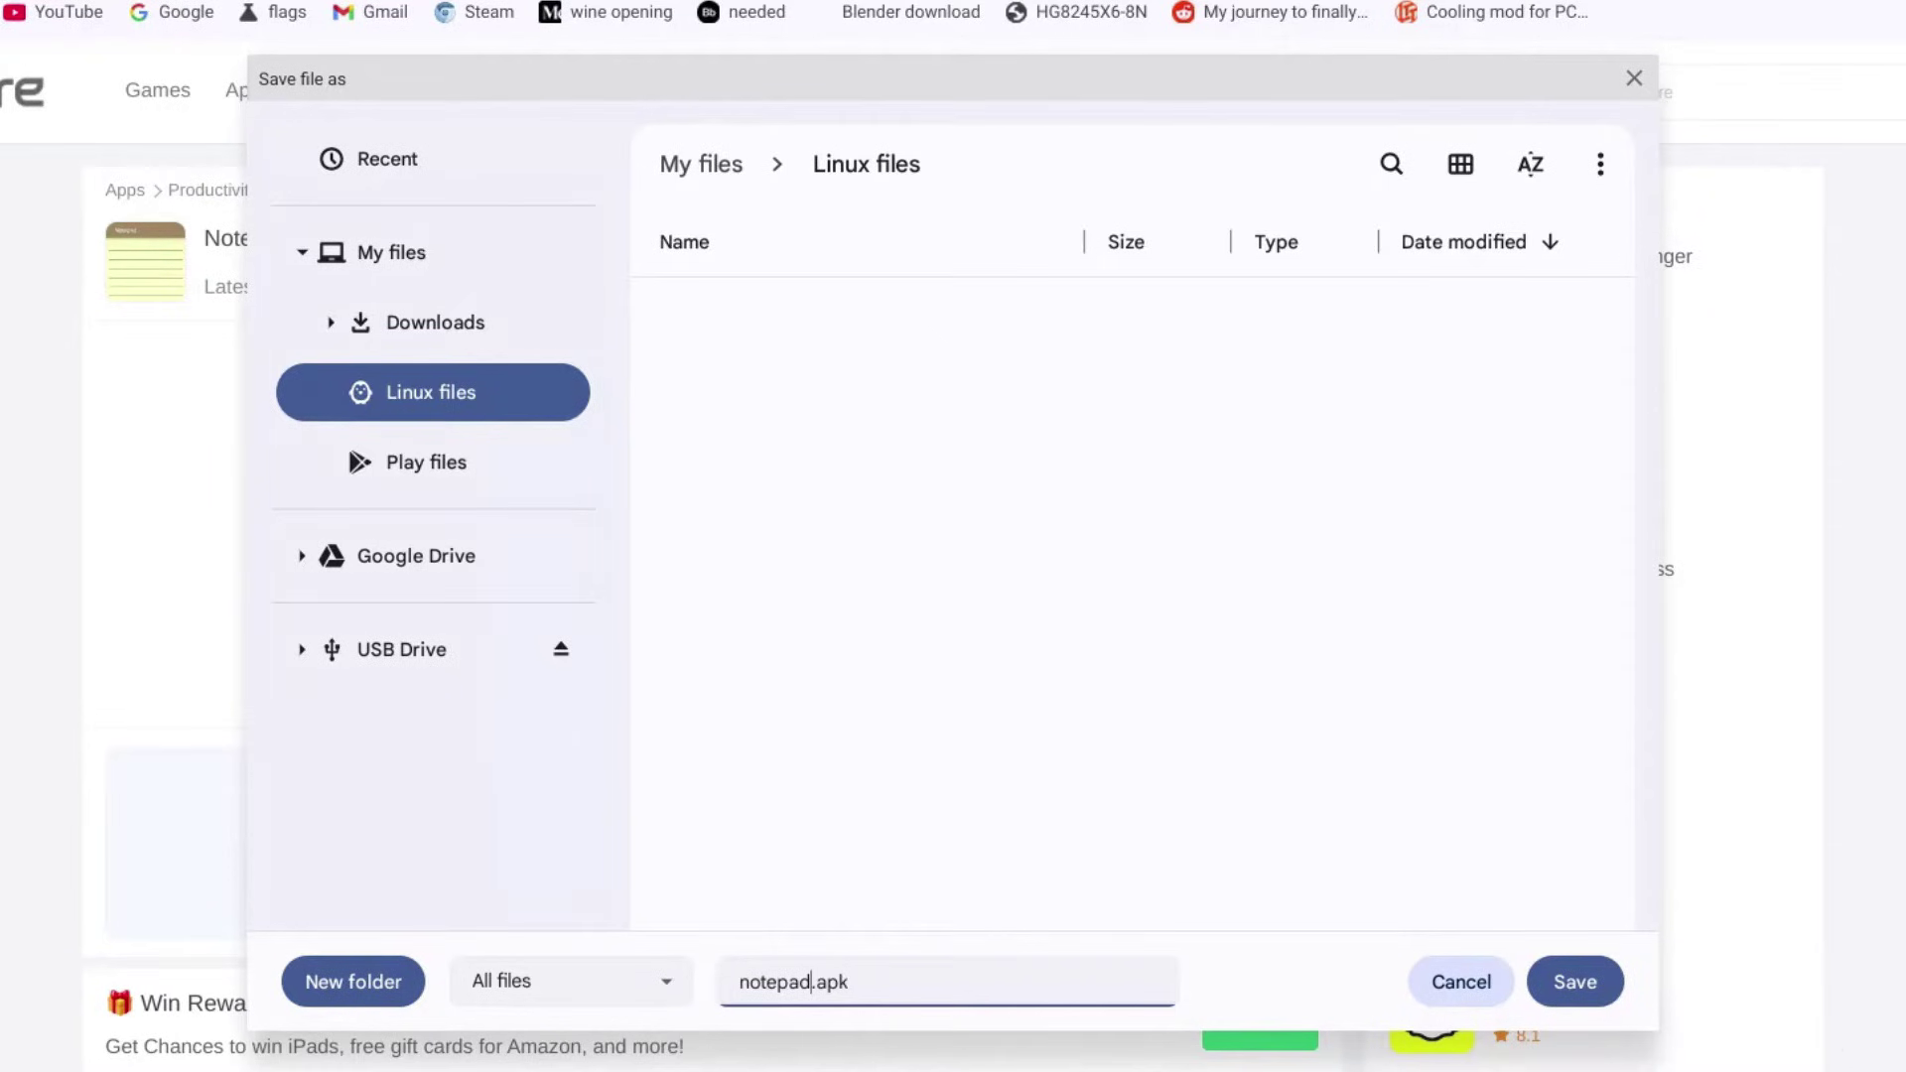
click(1578, 982)
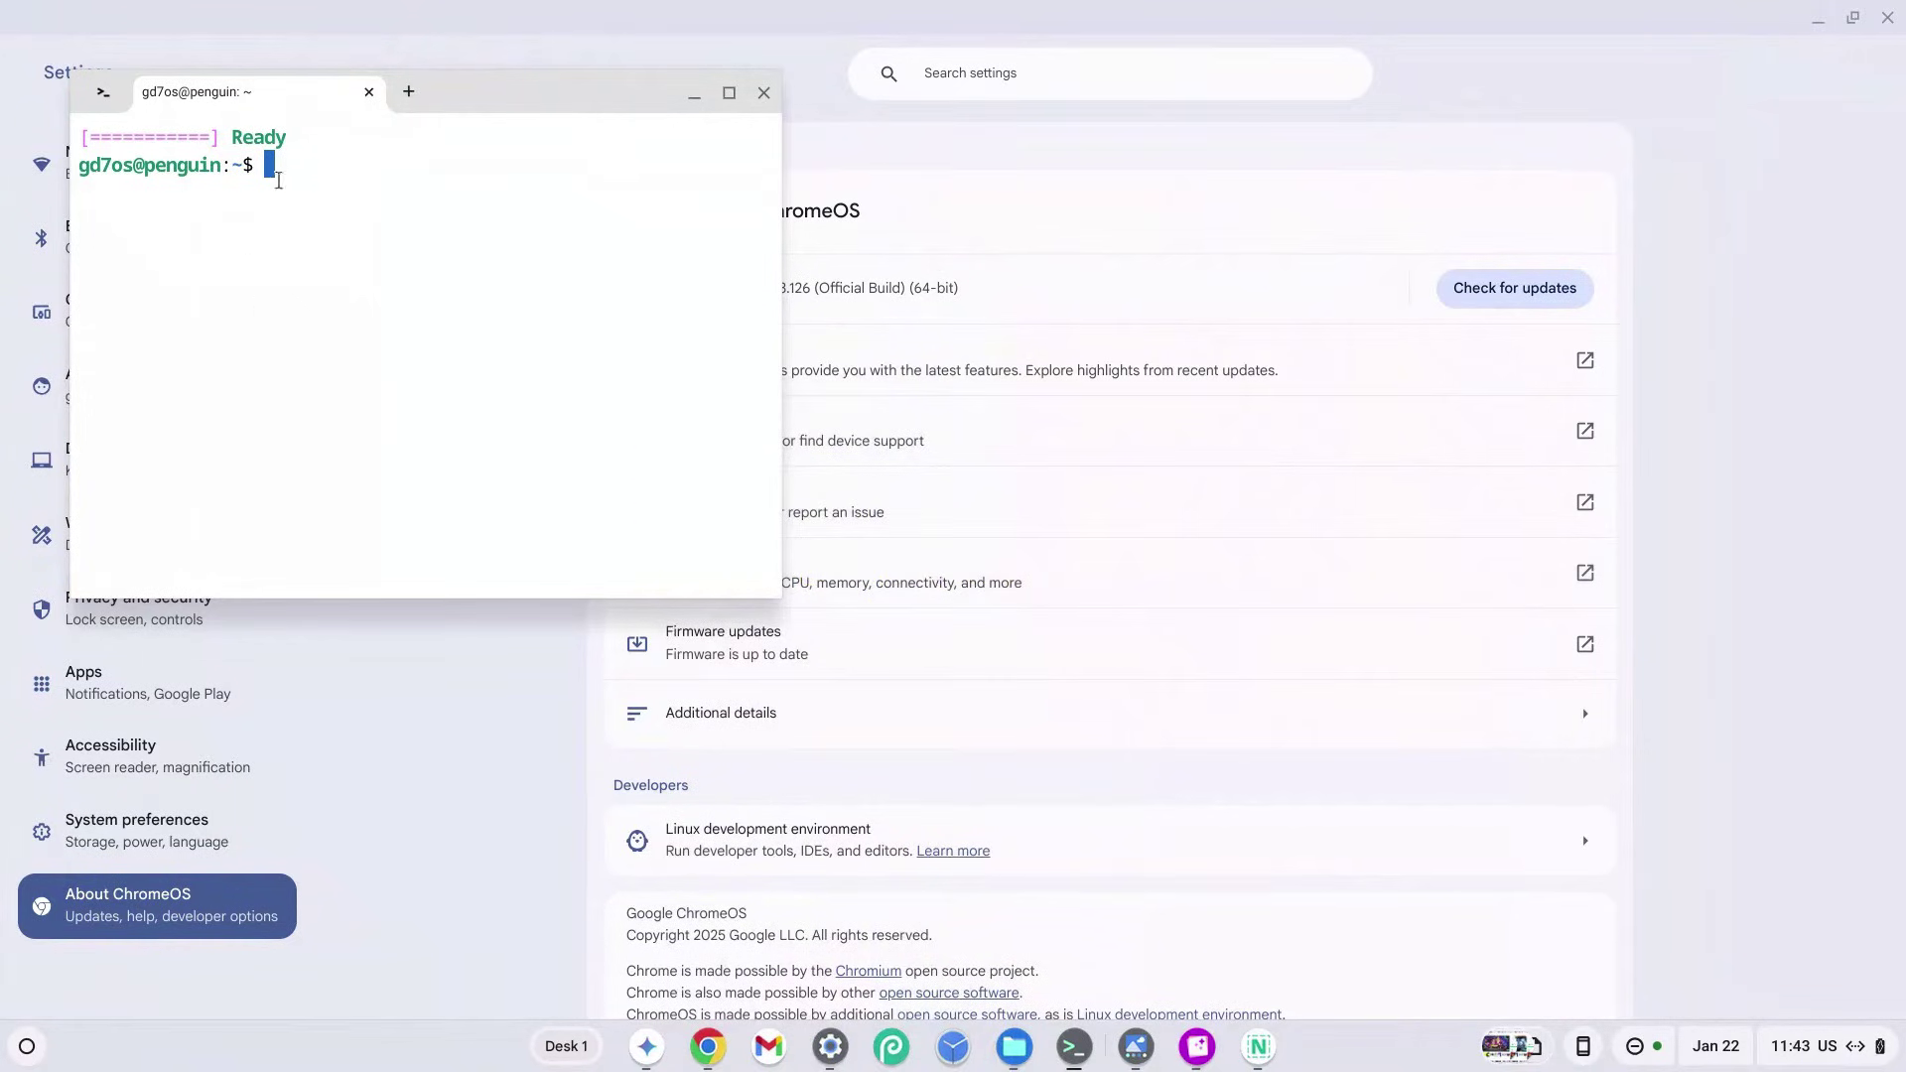
Step: Close the terminal, turn on Google Play in Apps settings accepting its terms, and close Play Store
click(765, 93)
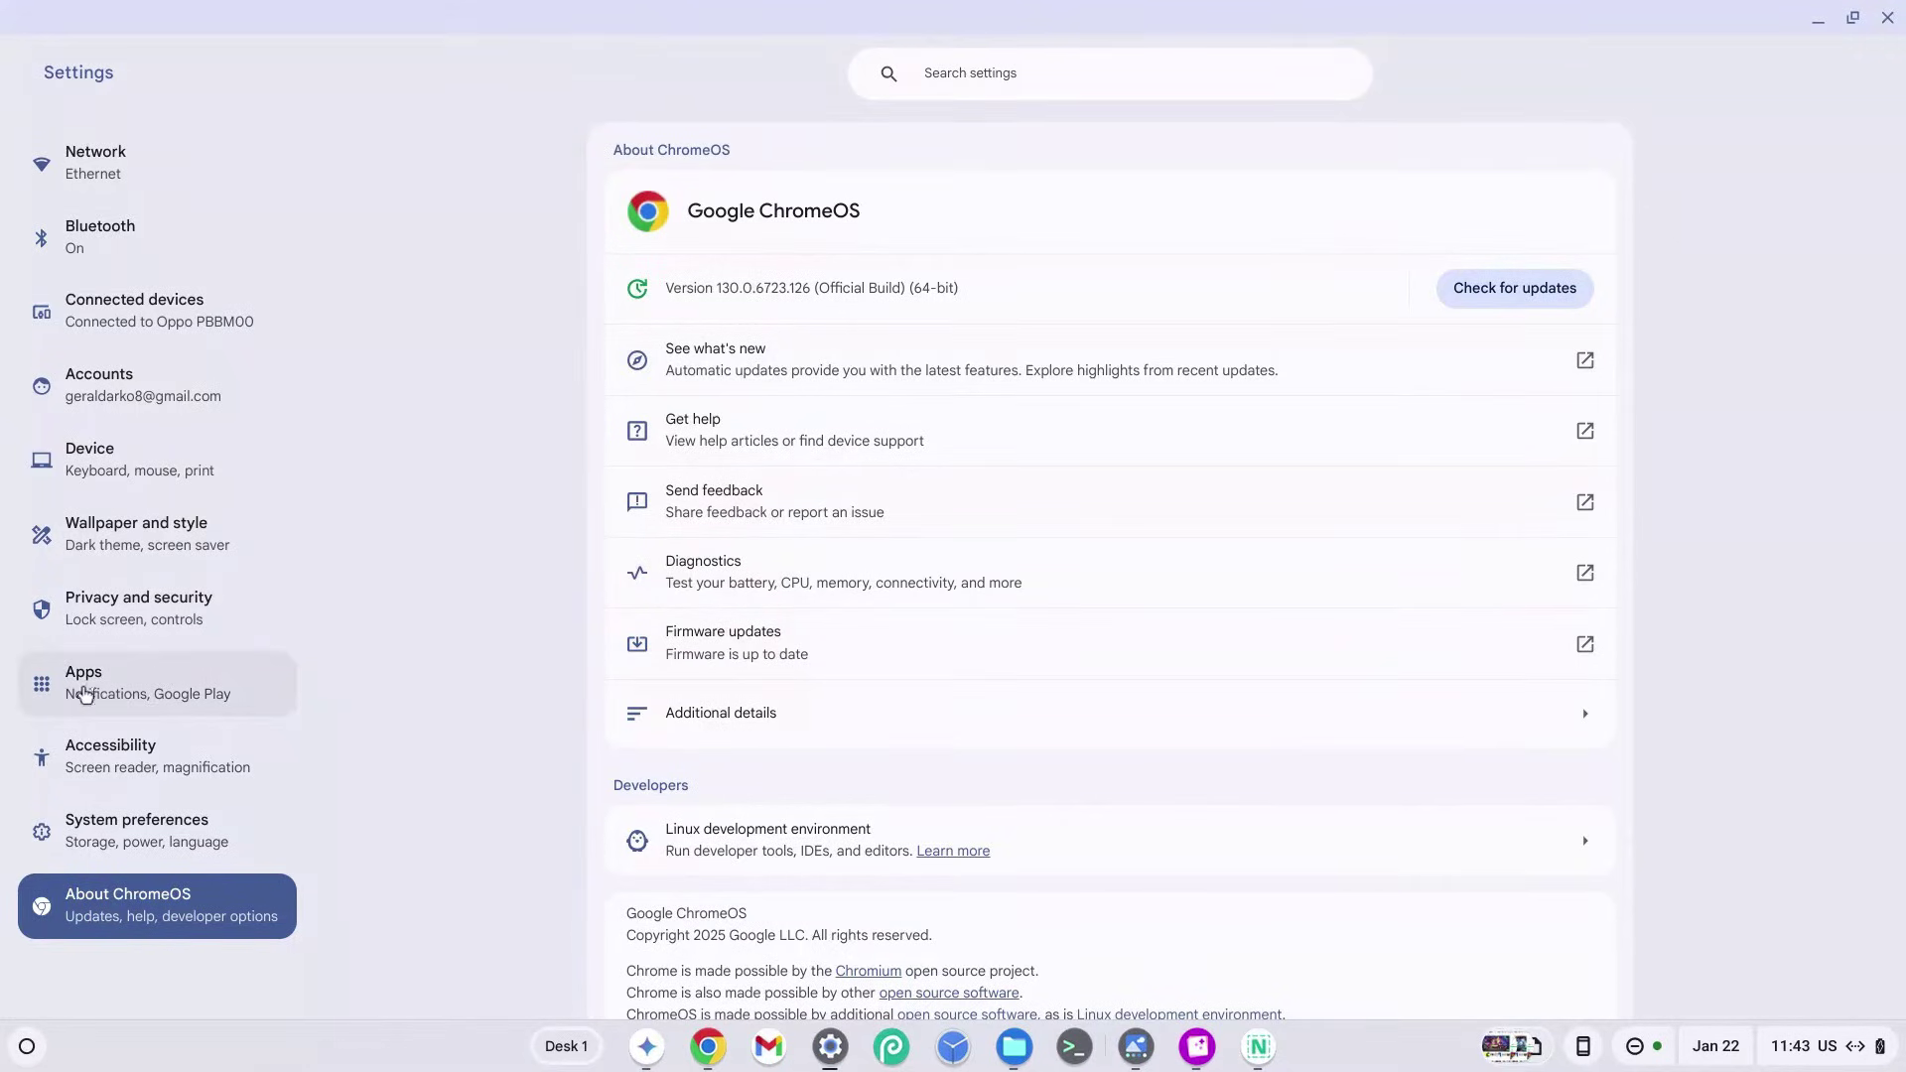
click(87, 679)
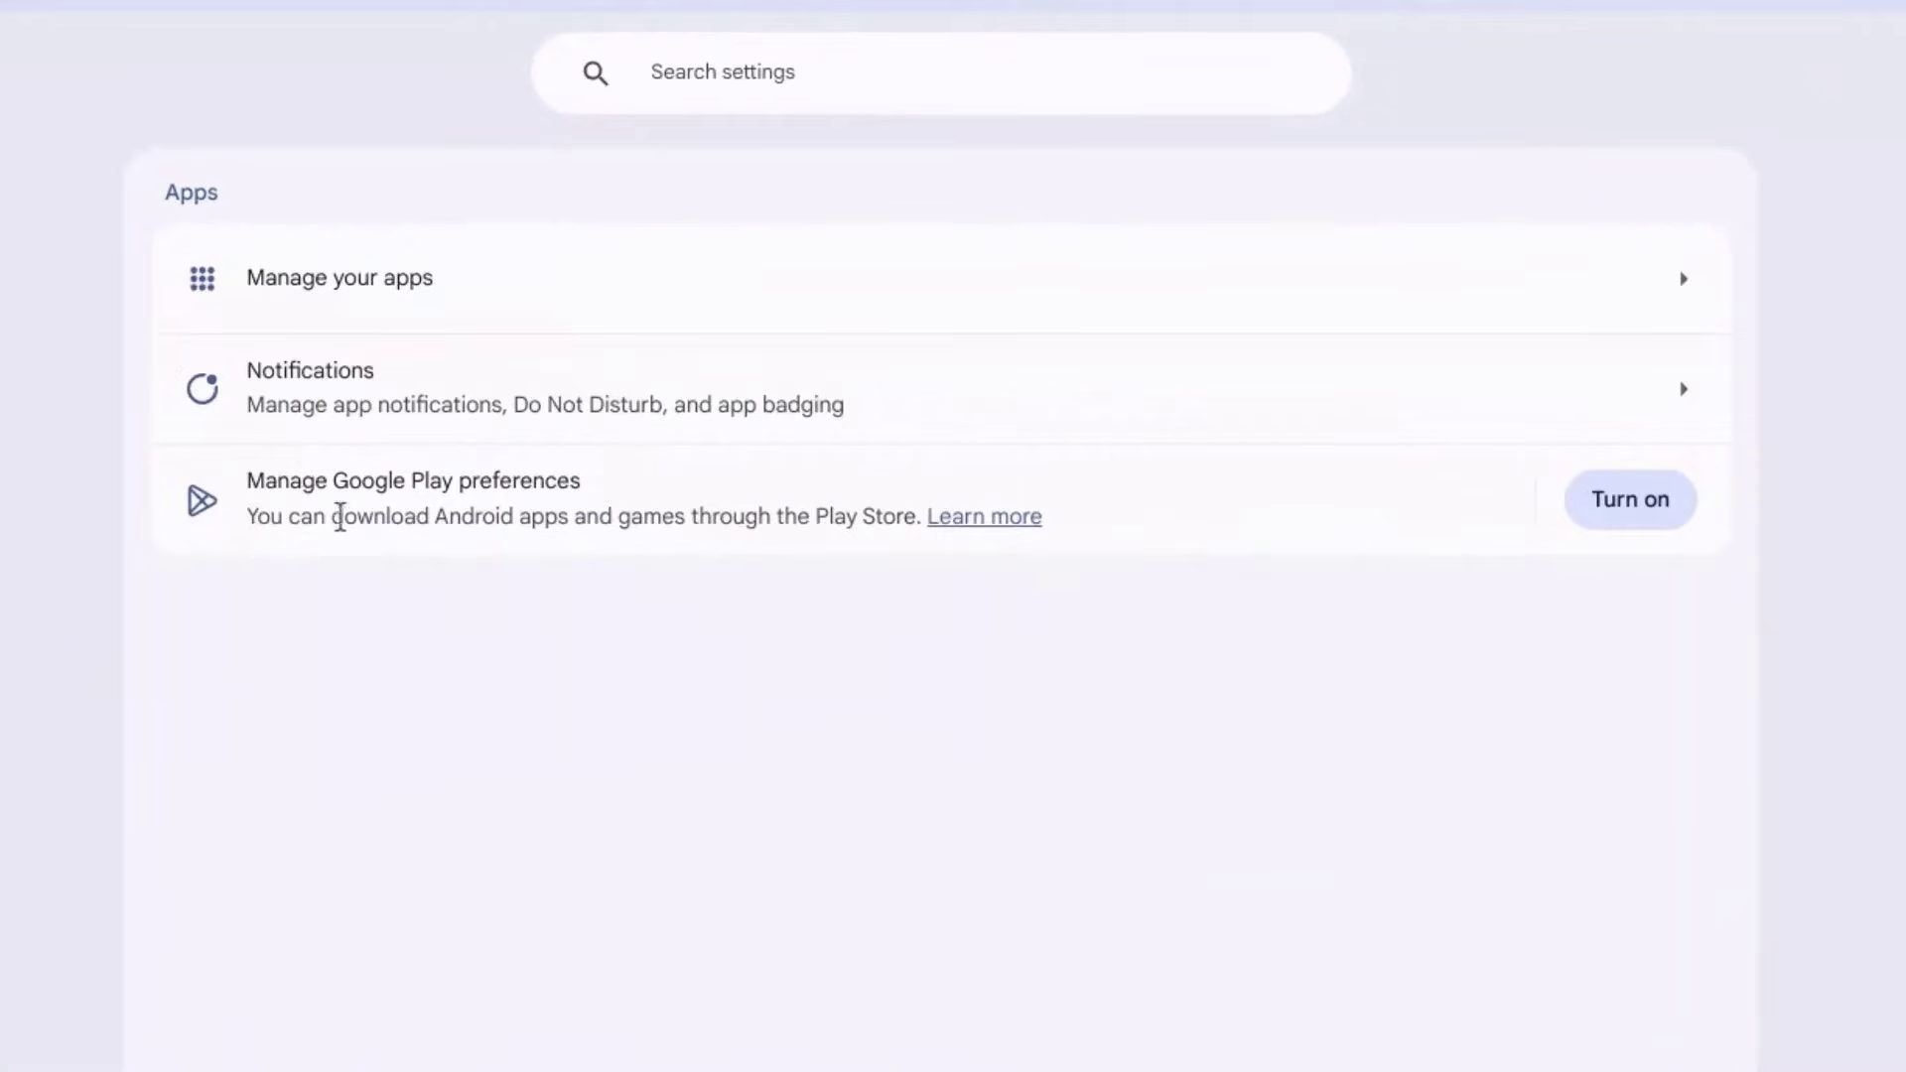
click(1586, 503)
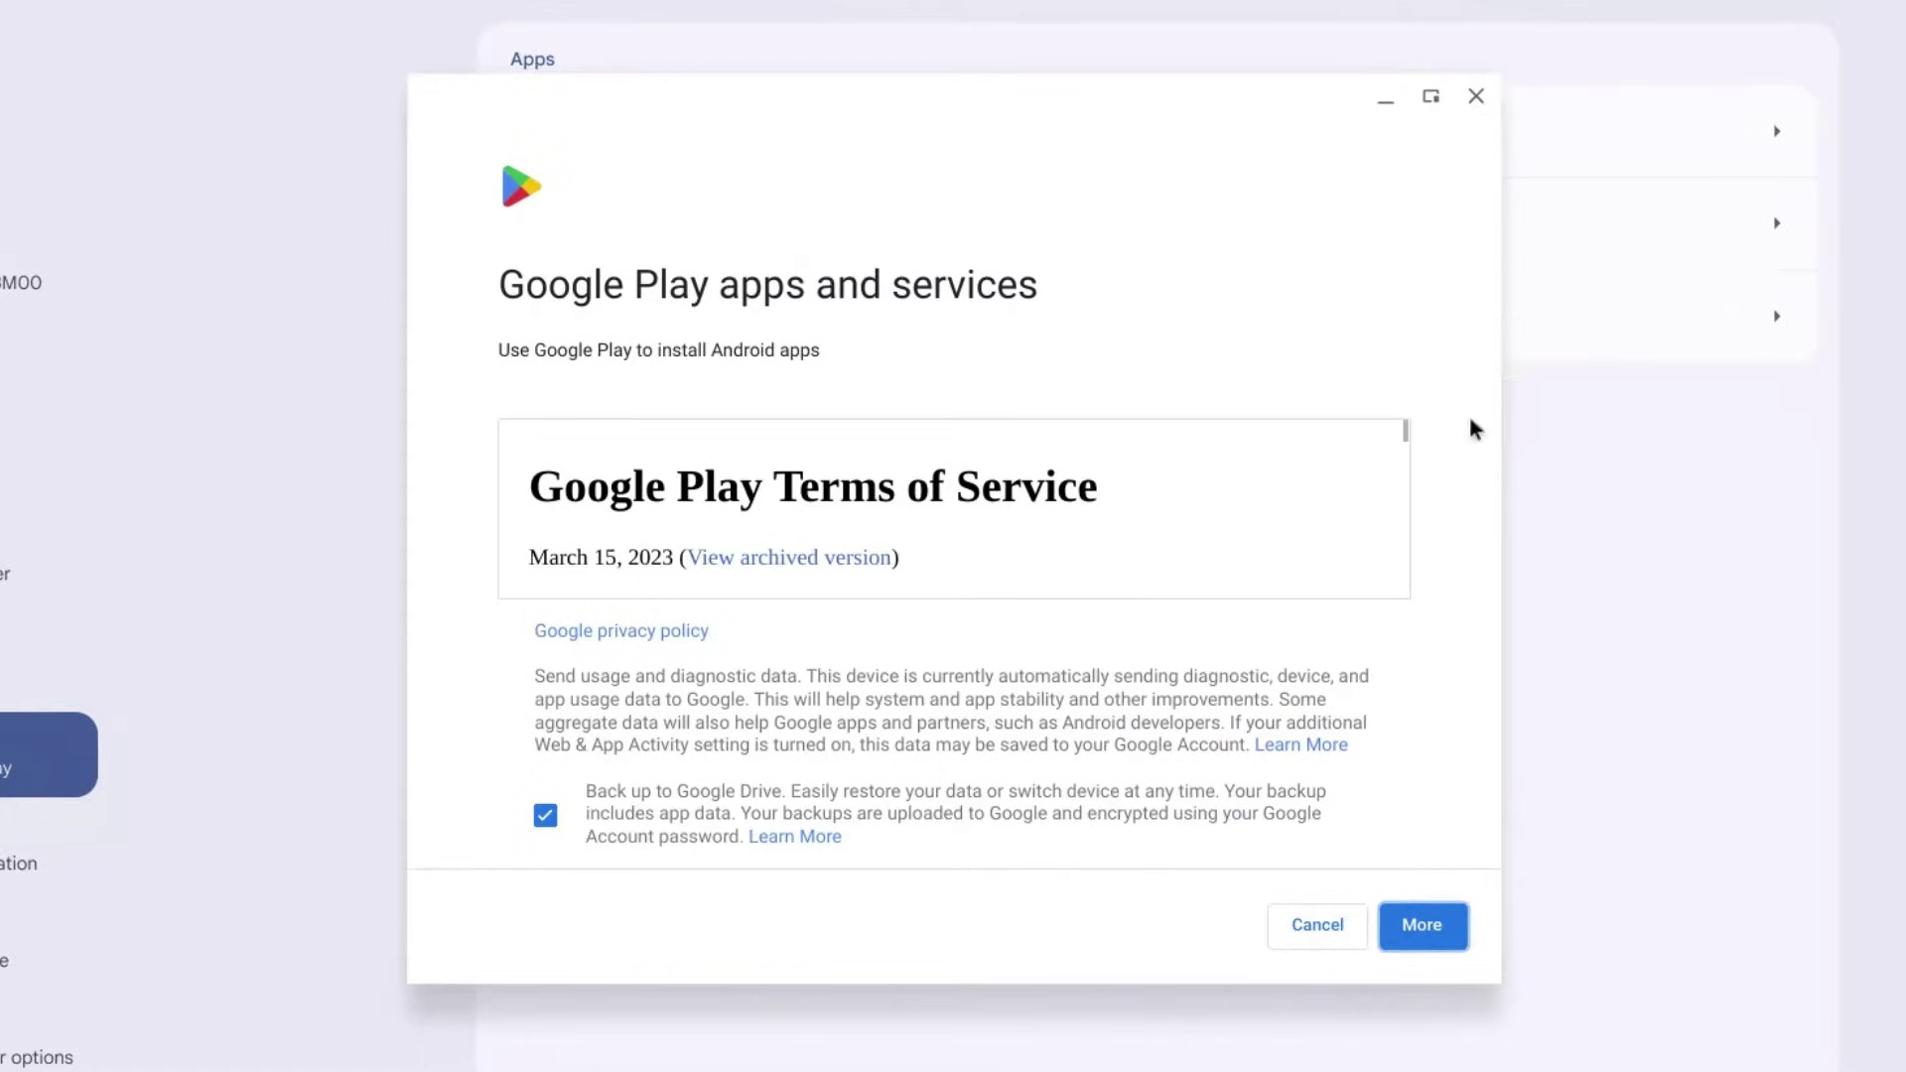
scroll(1341, 516, down, 3)
click(1416, 925)
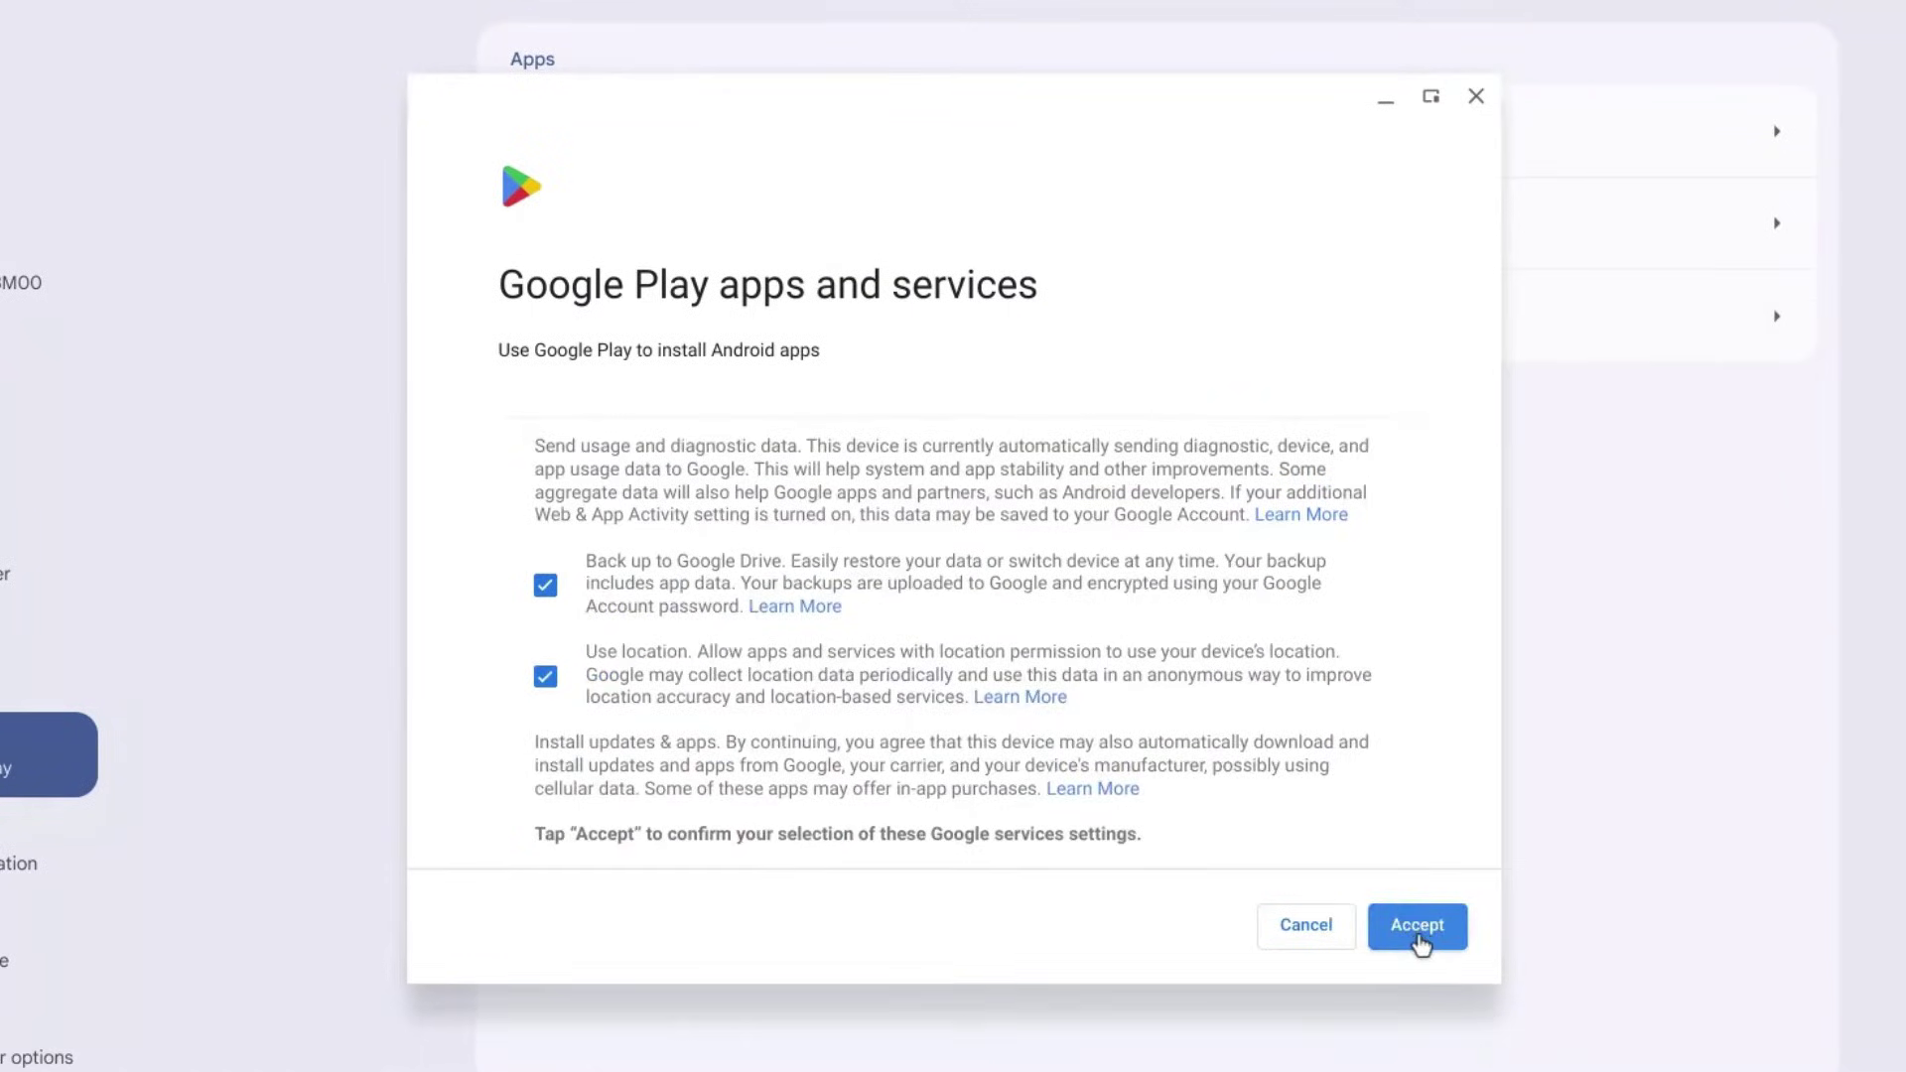
click(1417, 929)
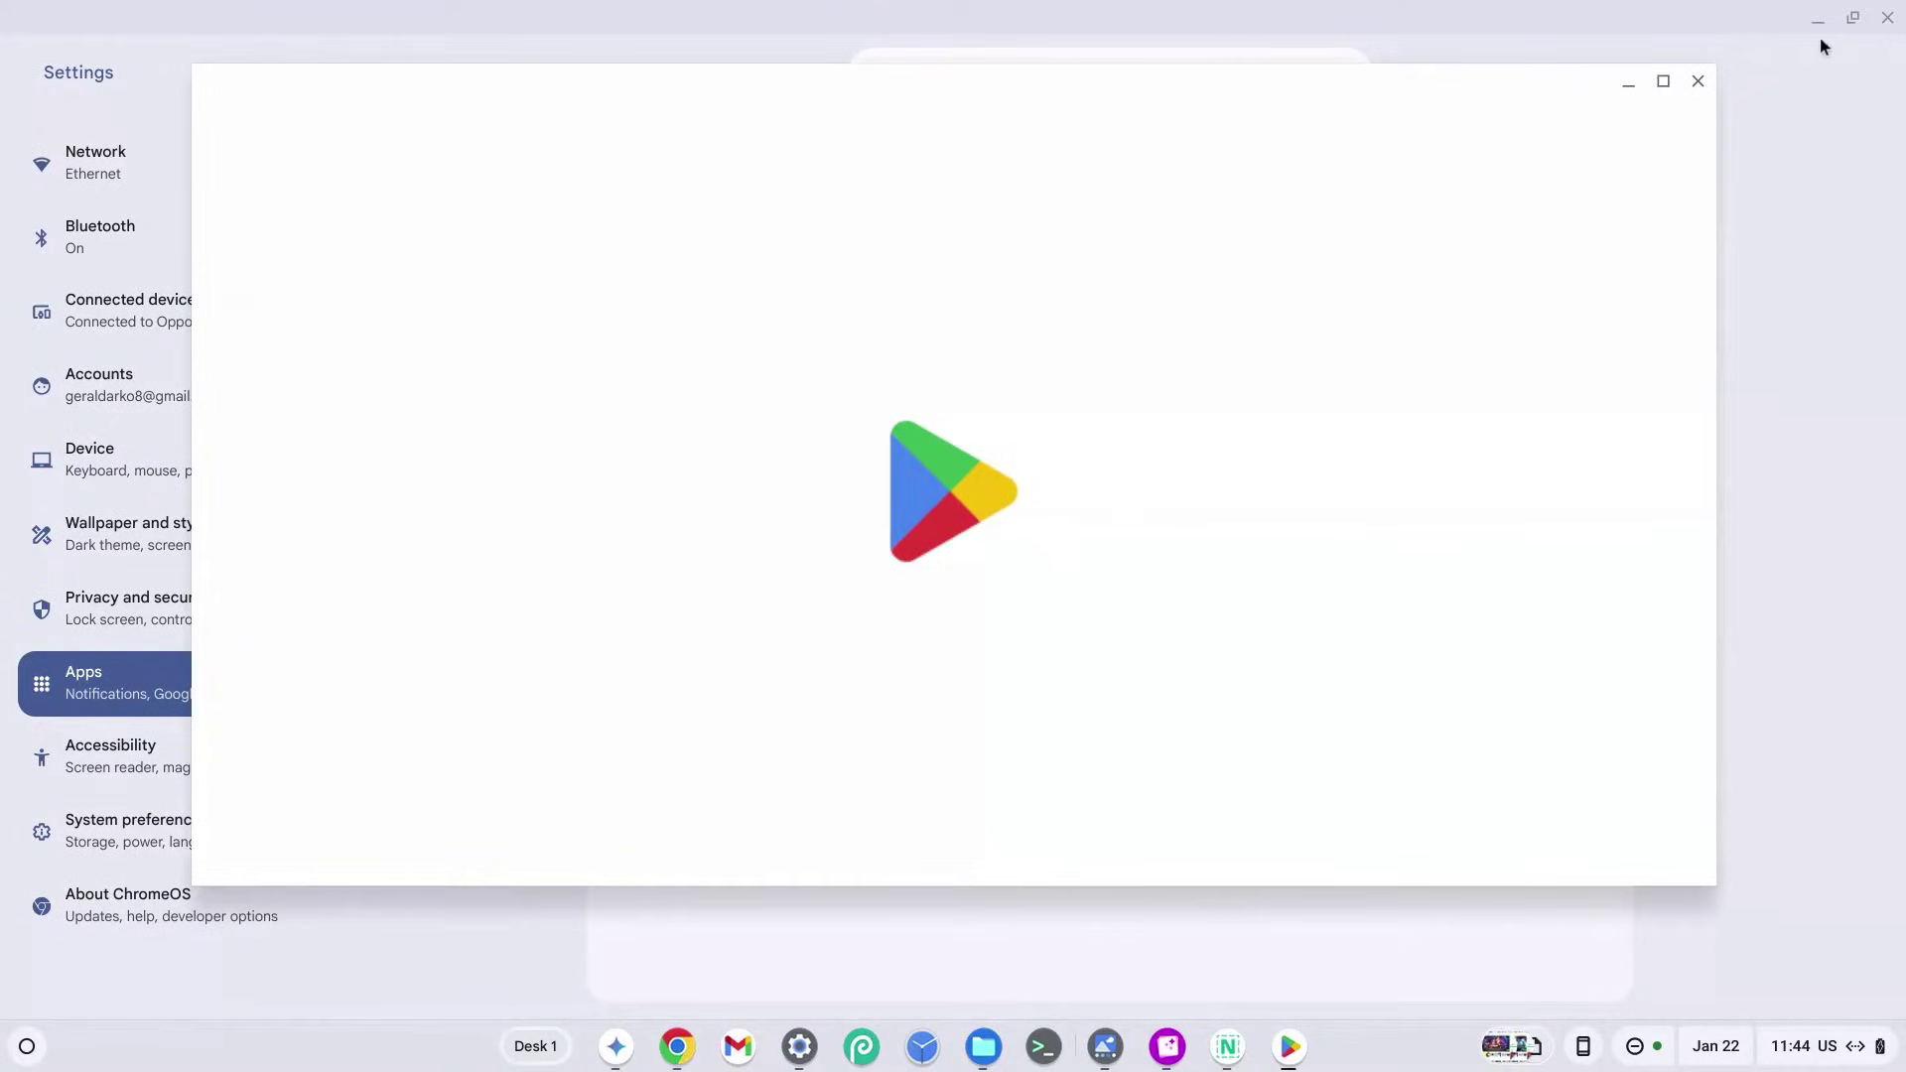
click(1698, 82)
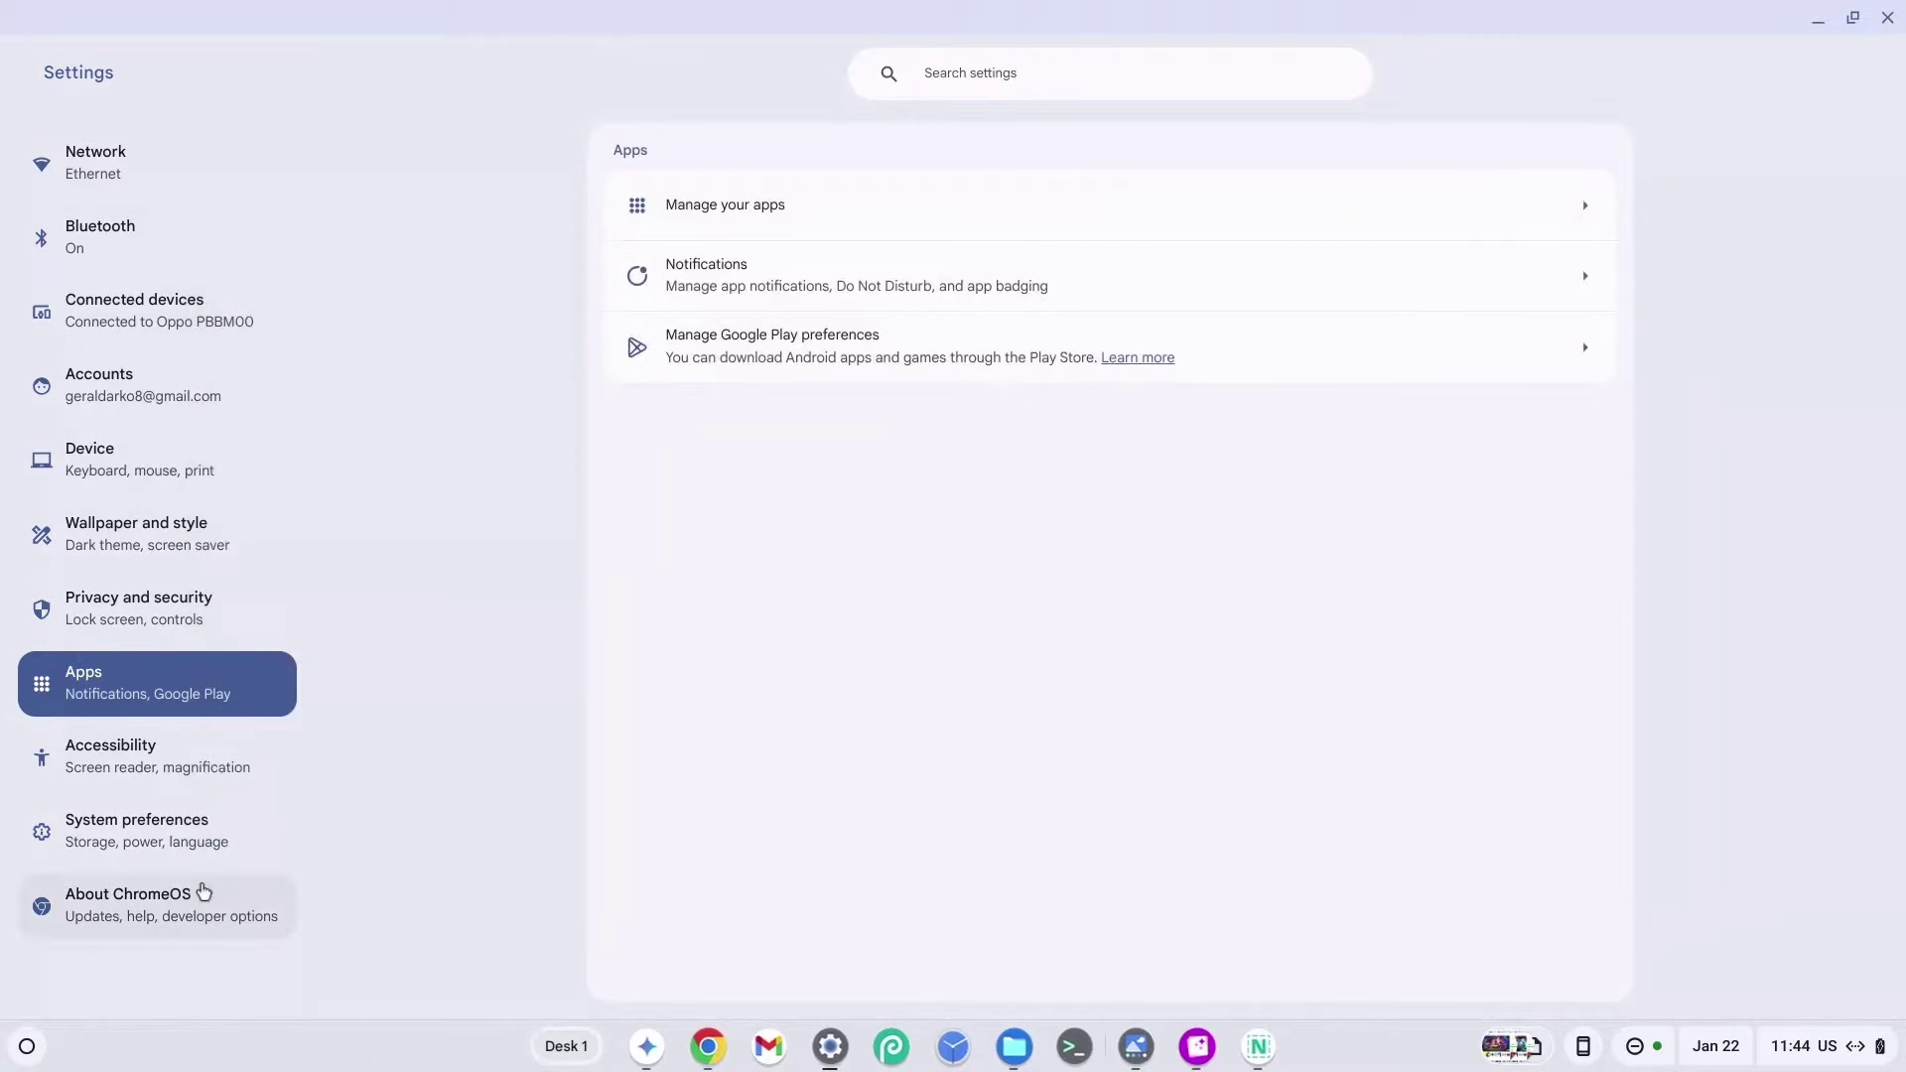
Step: Enable and confirm ADB debugging under Linux development environment > Develop Android apps
click(159, 901)
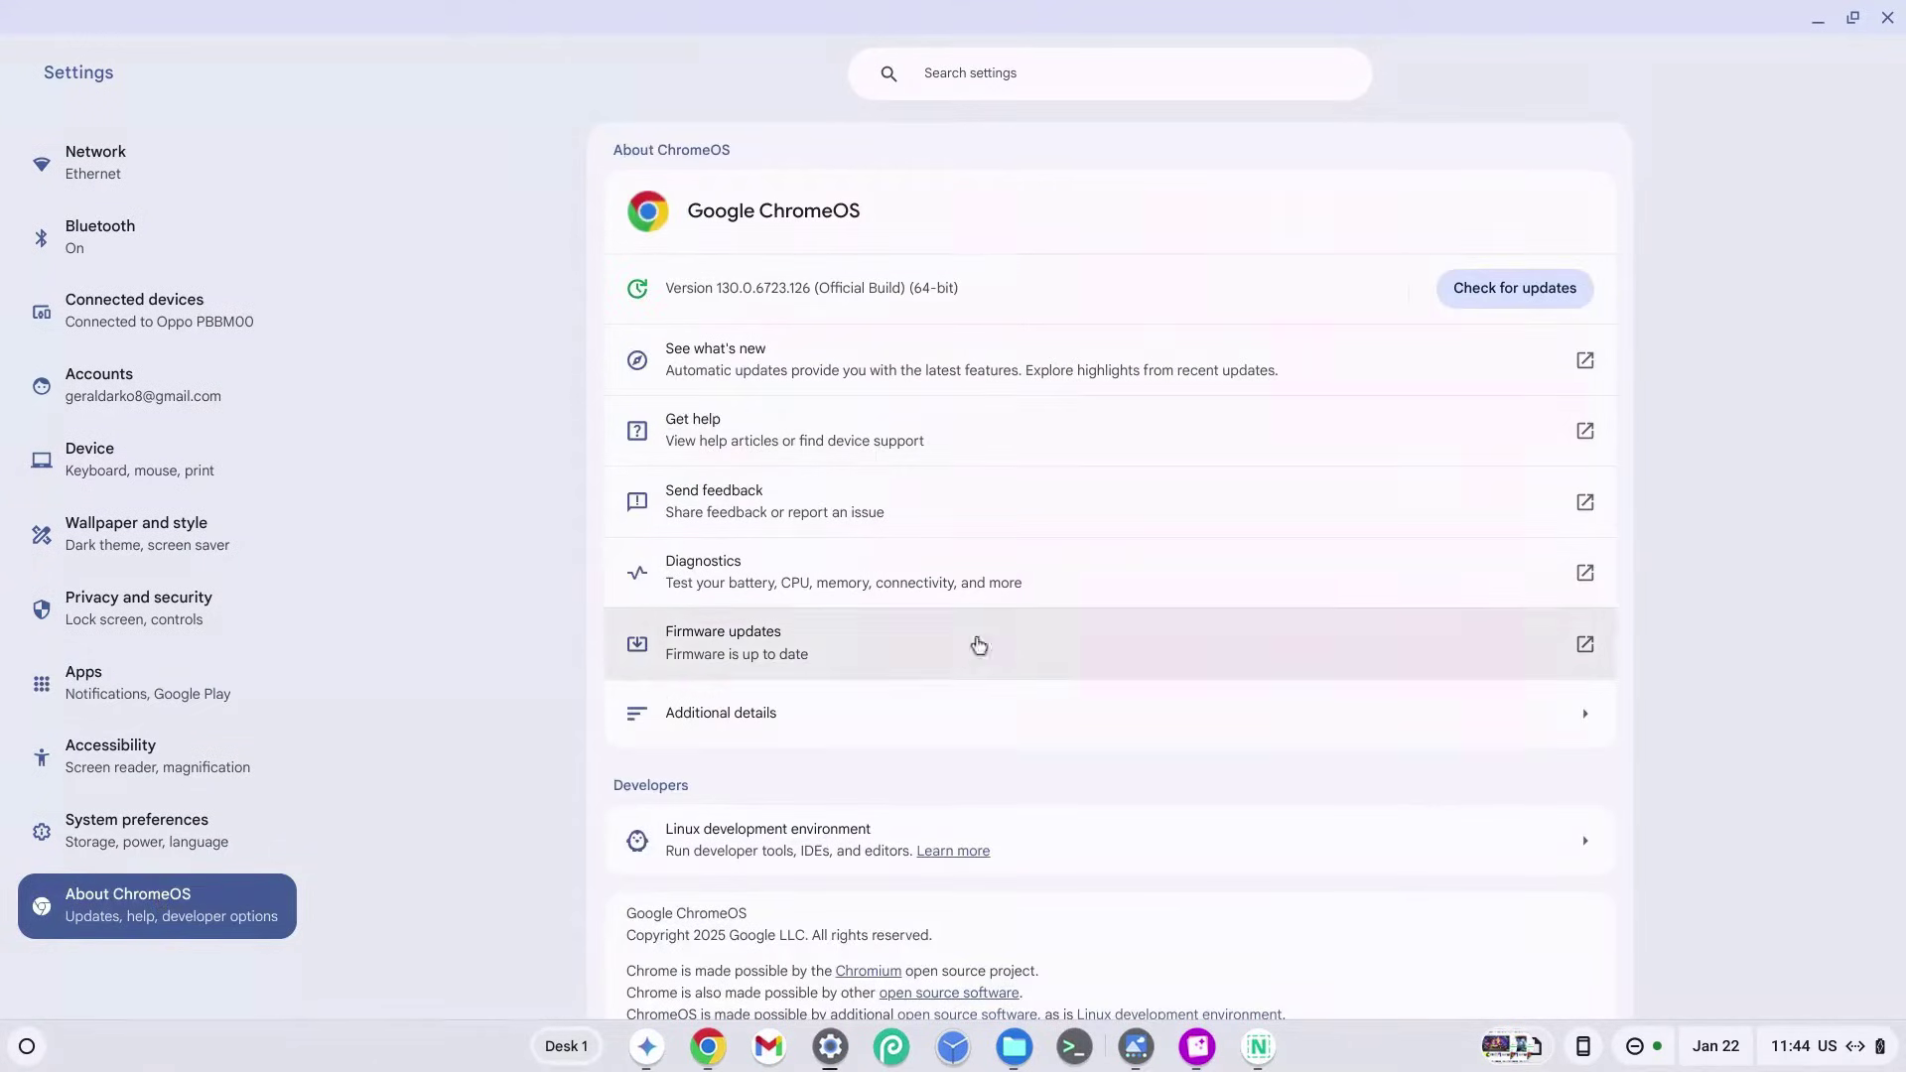
click(799, 840)
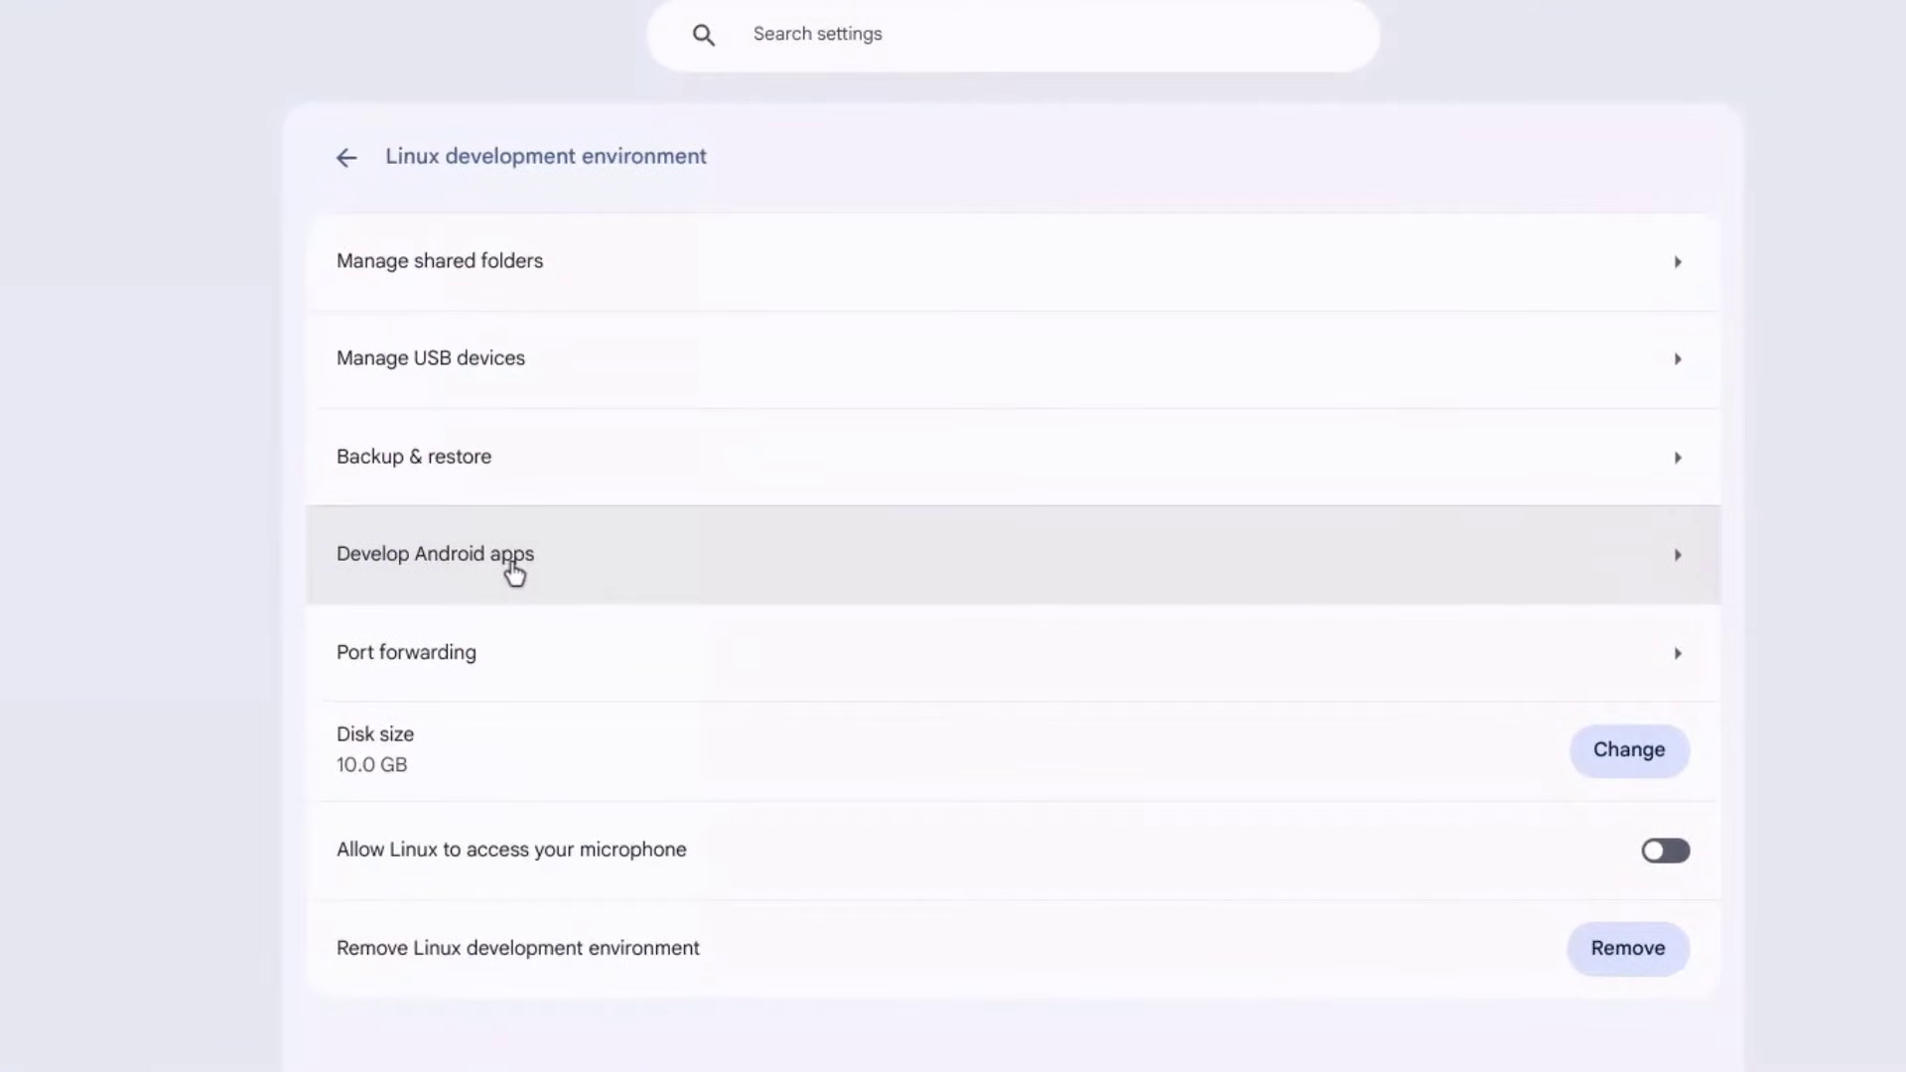
click(741, 562)
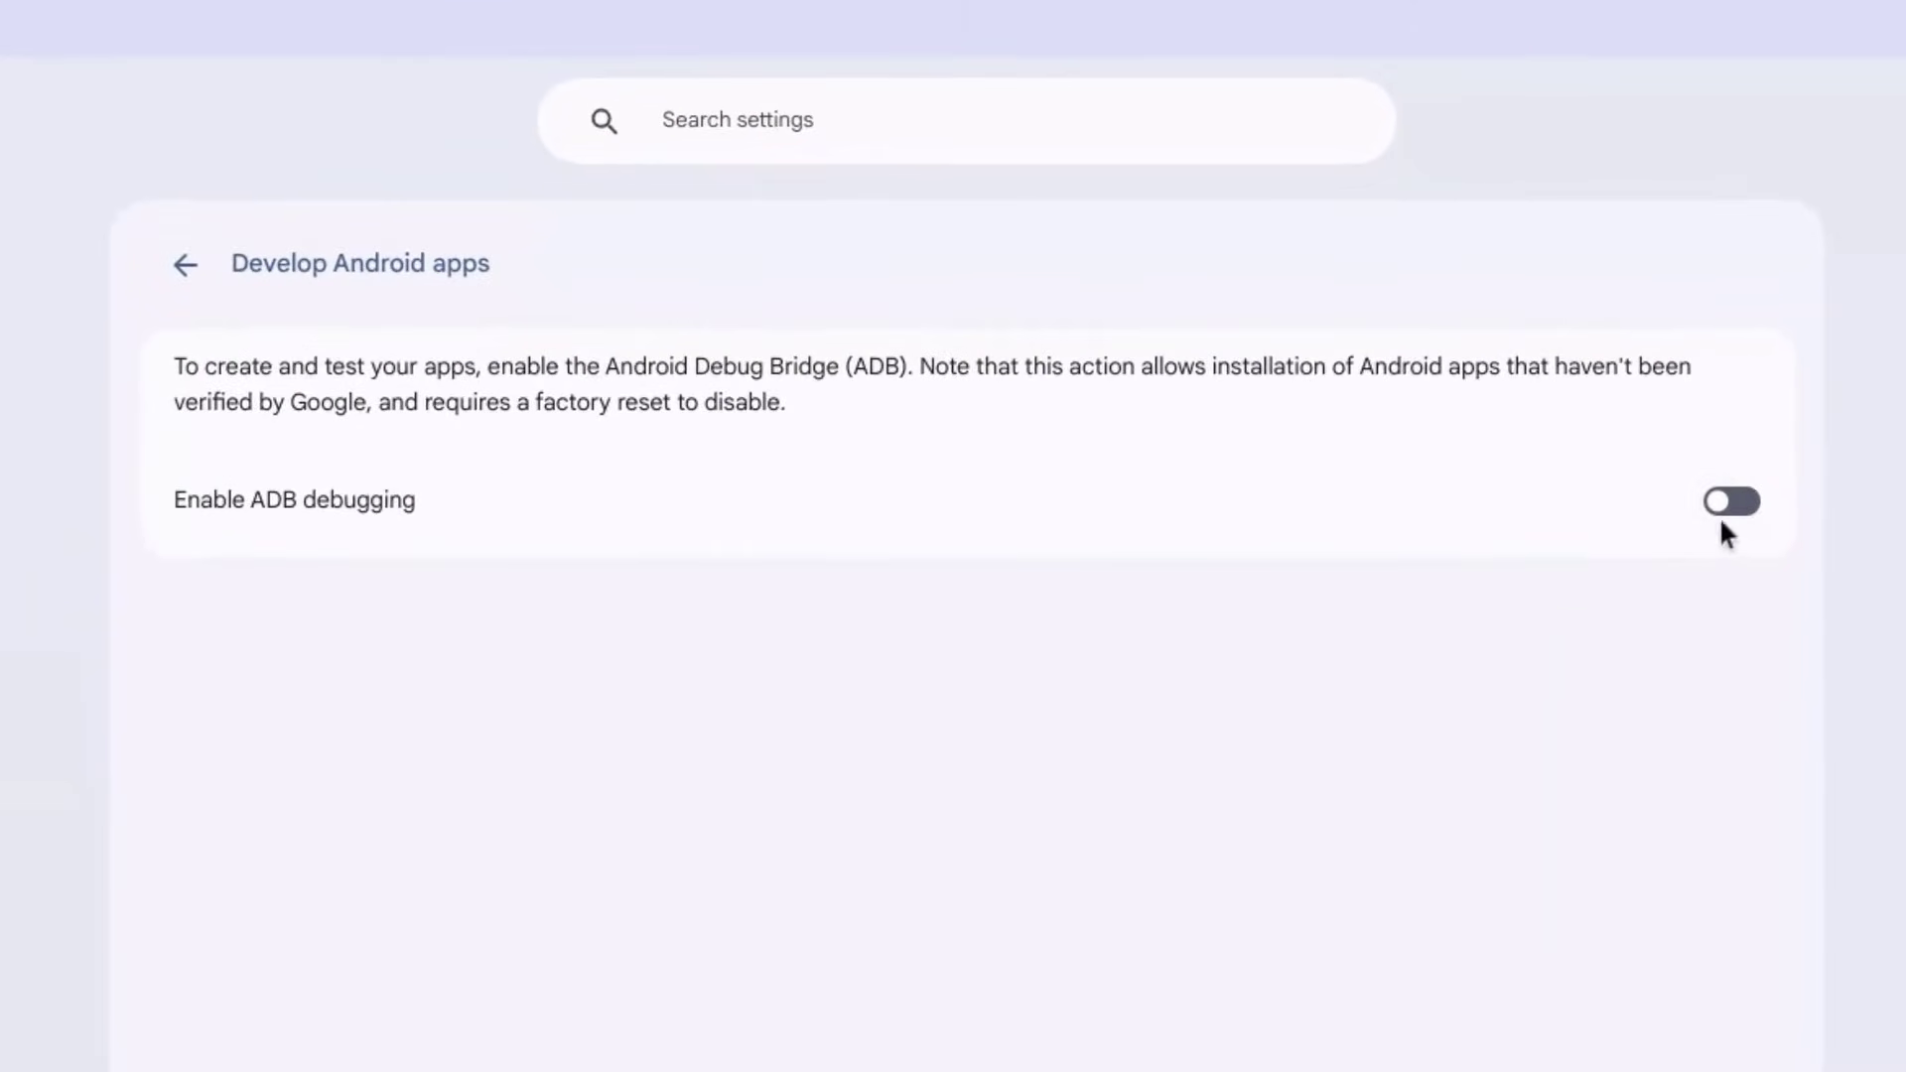
click(1729, 514)
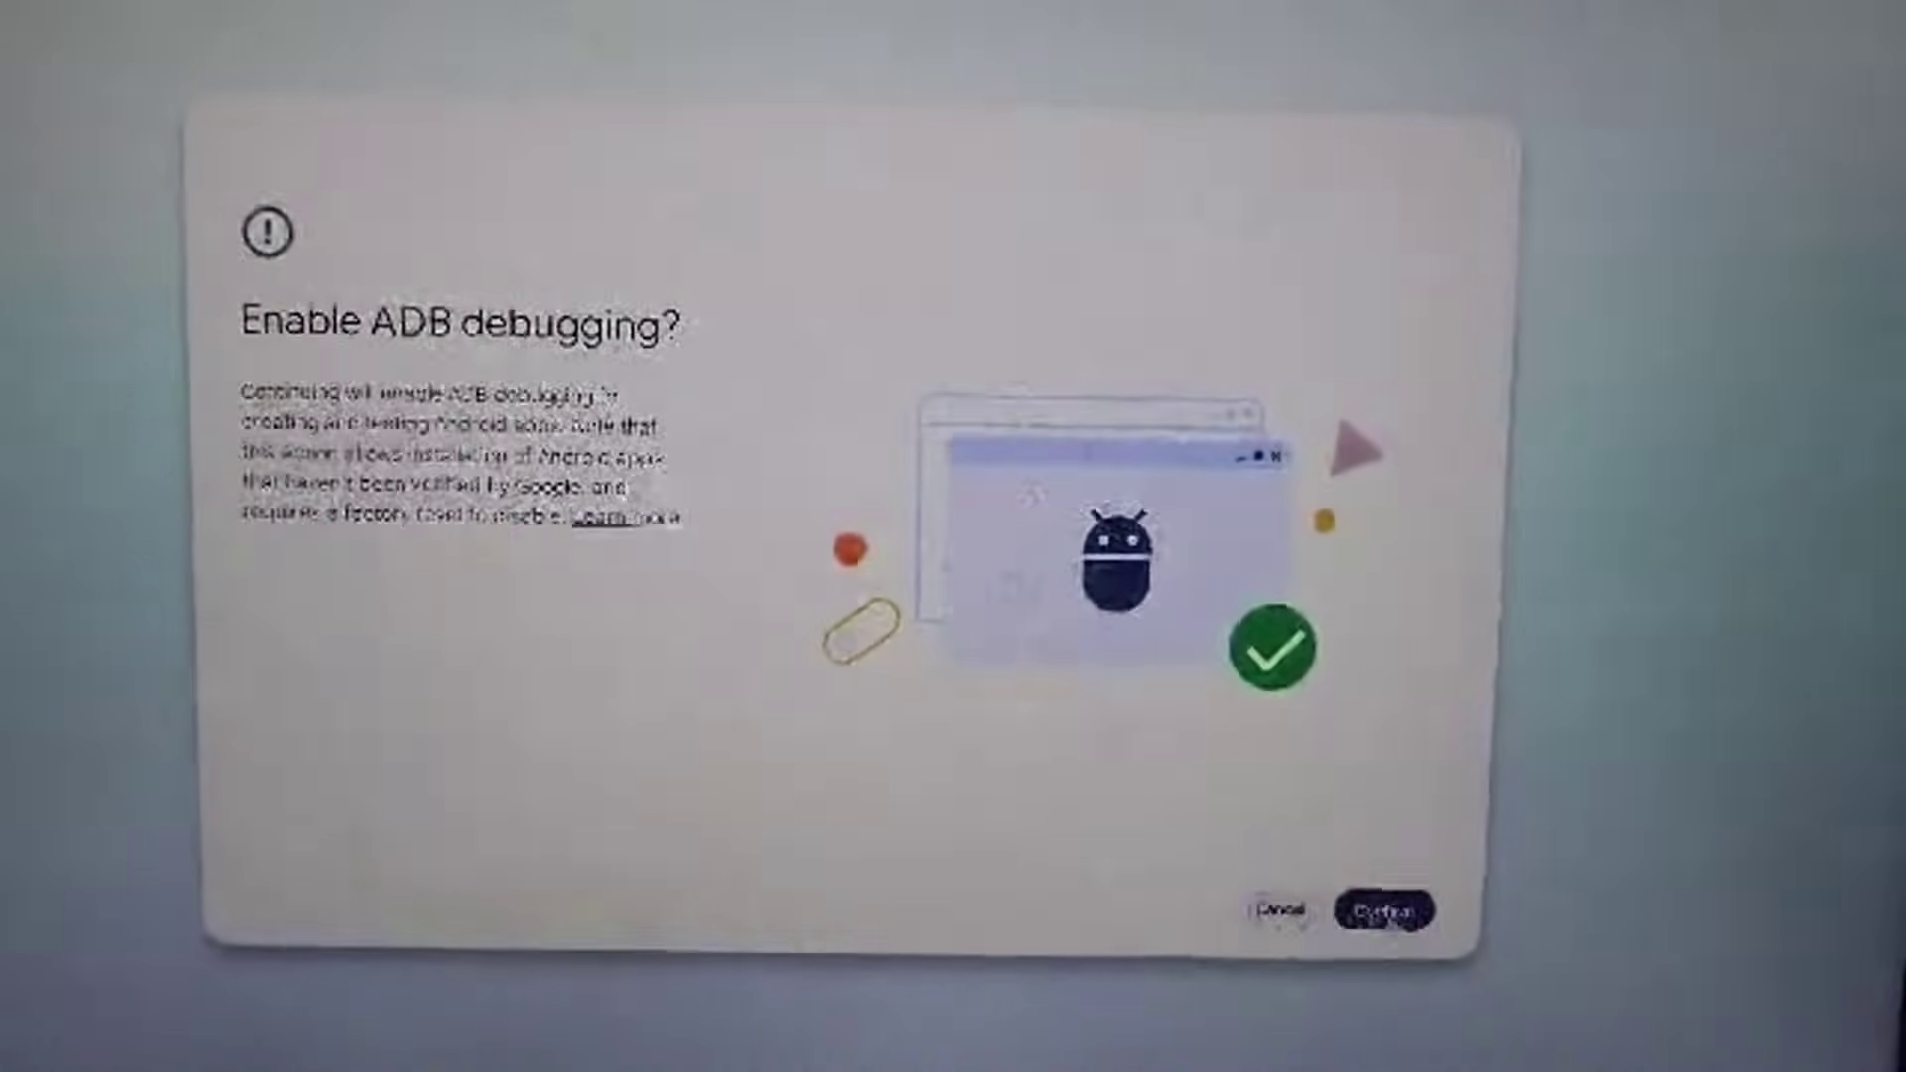
click(1395, 915)
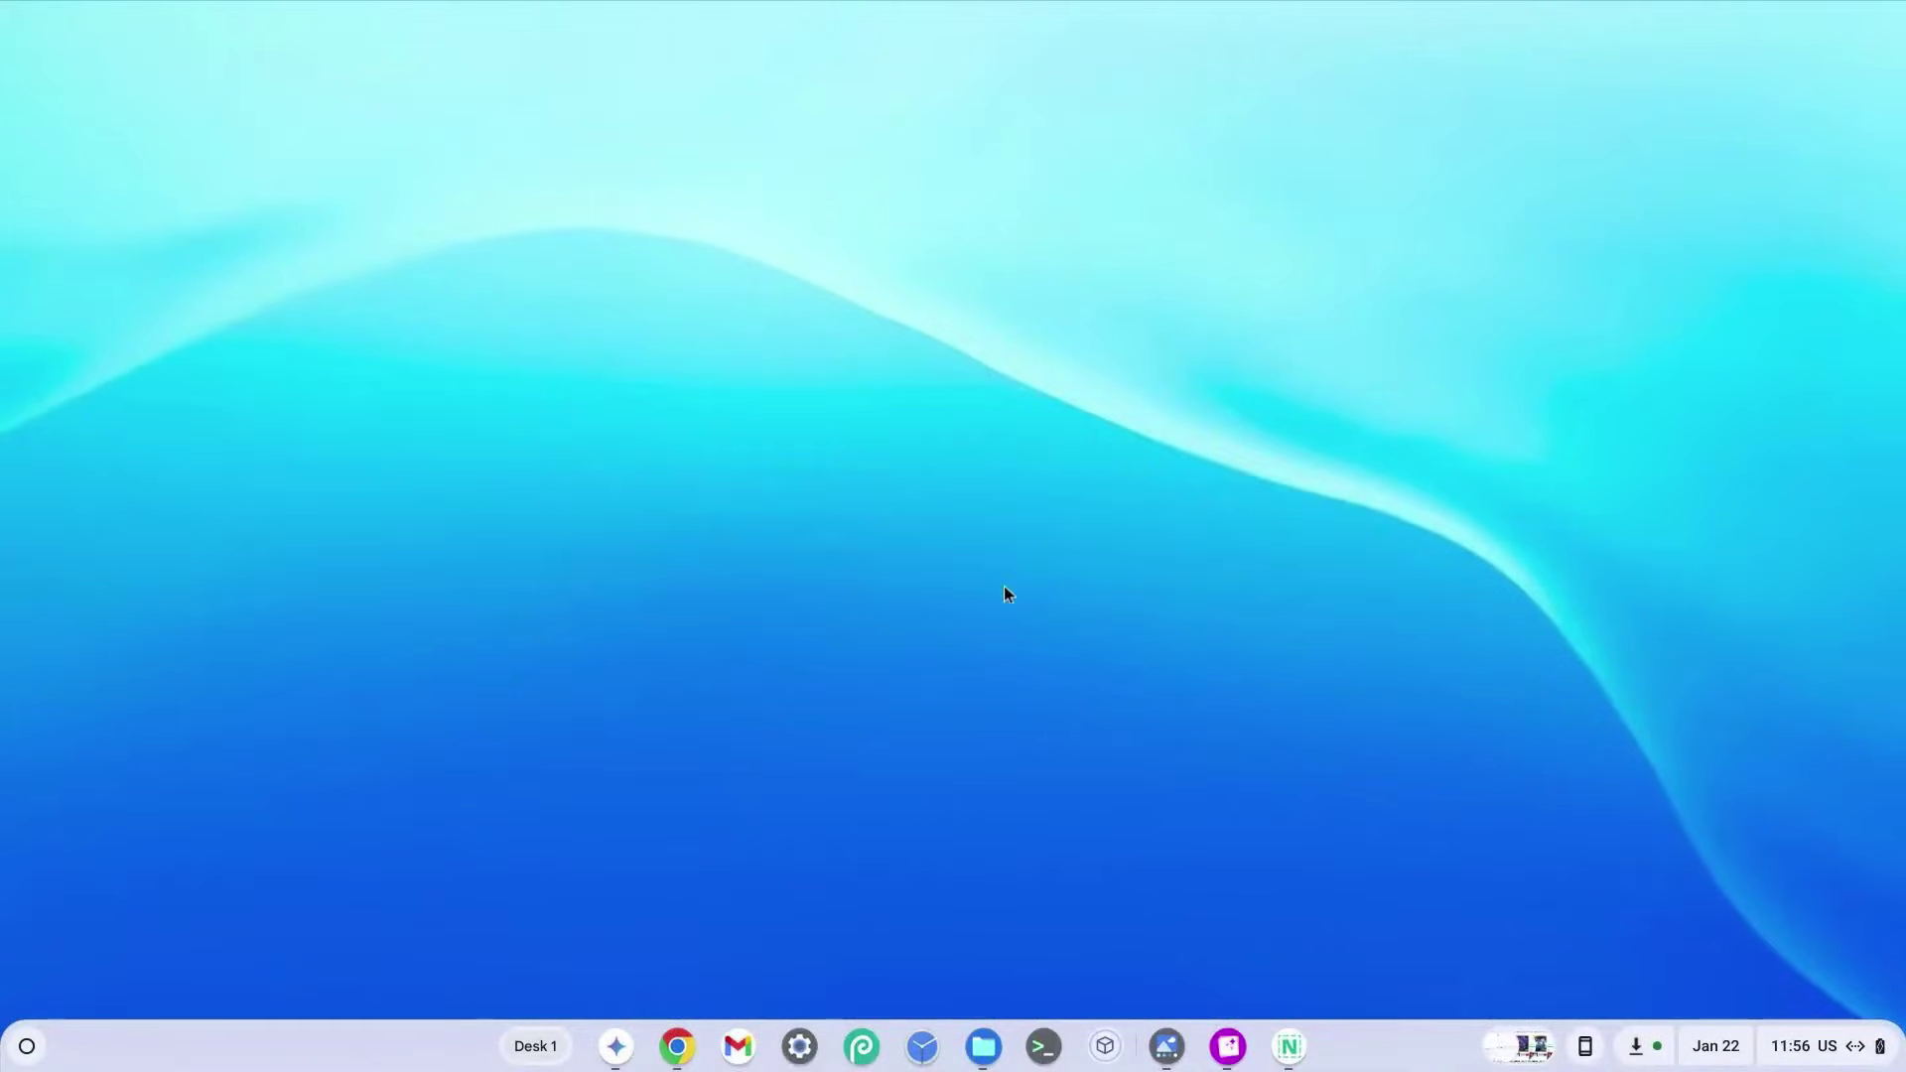
Step: Launch Terminal from a launcher search for 'ter' and open the penguin Linux shell
click(27, 1045)
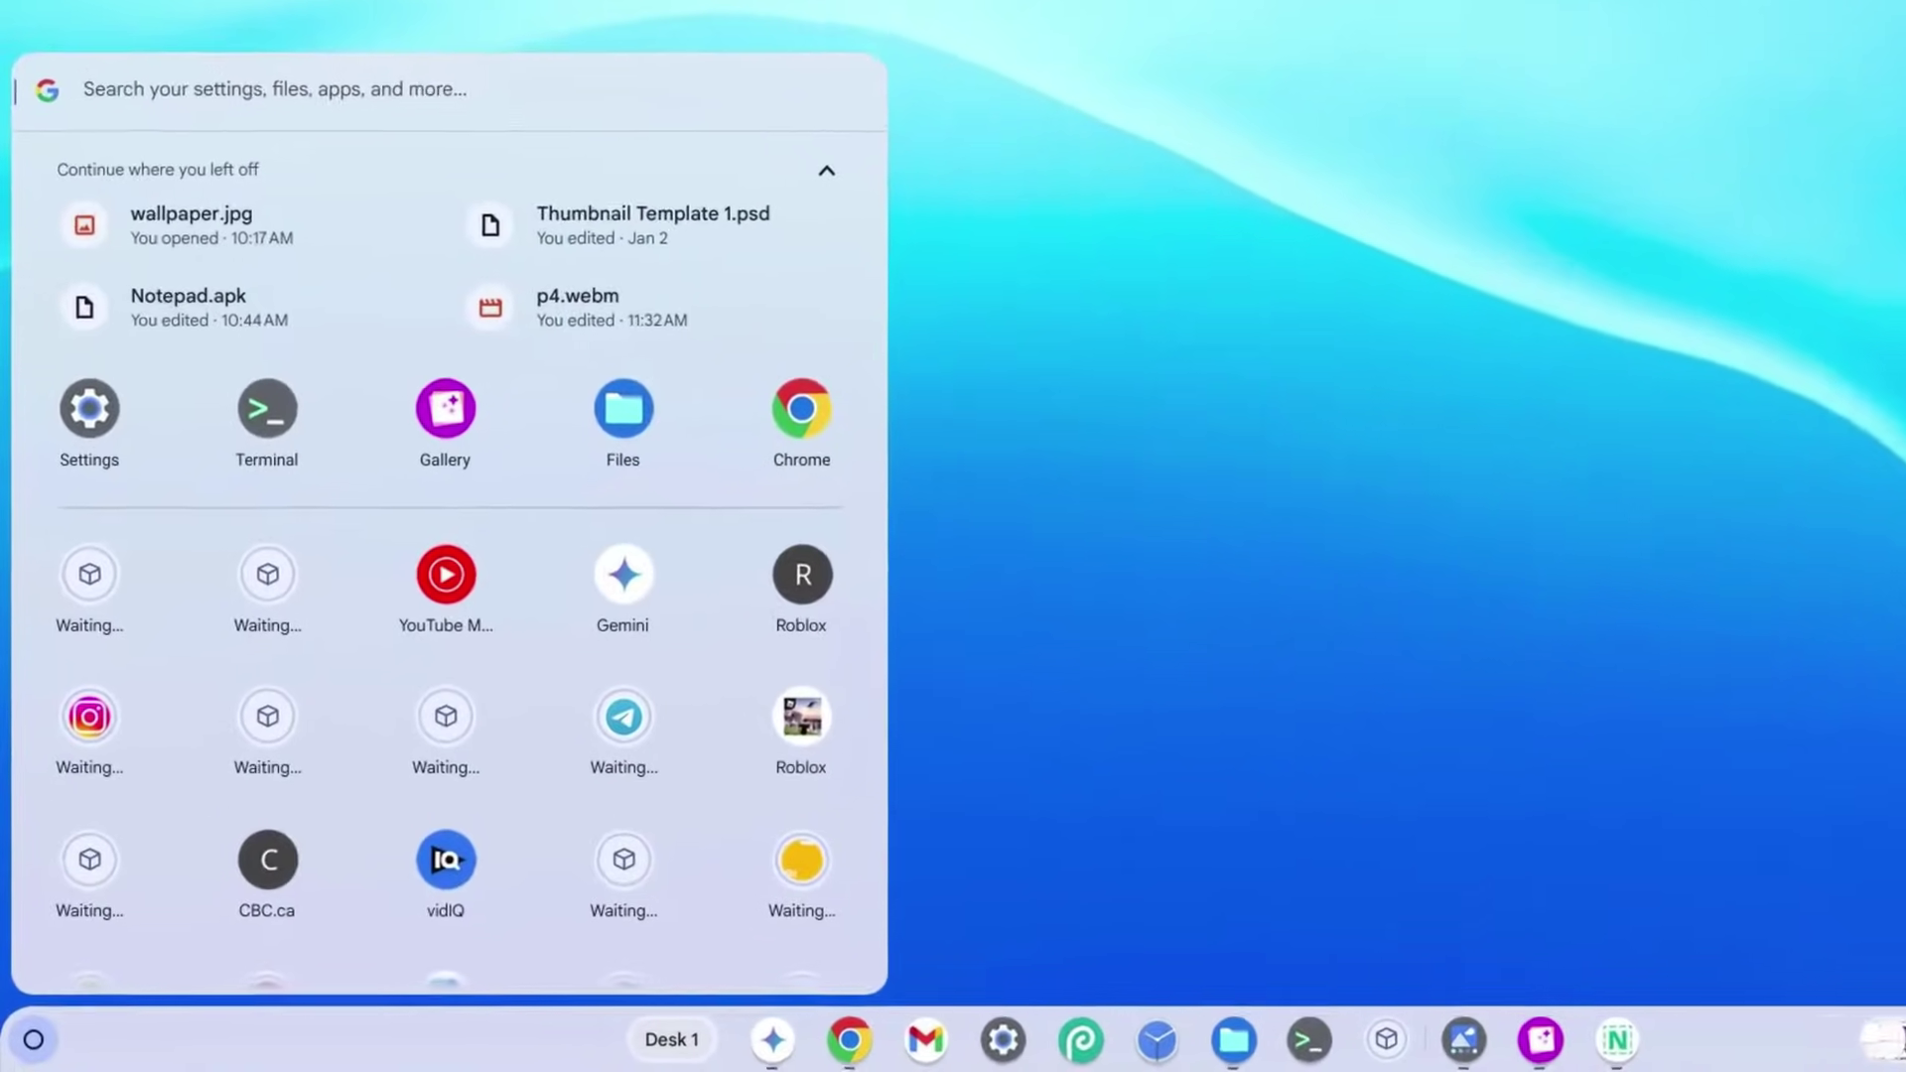
text(ter)
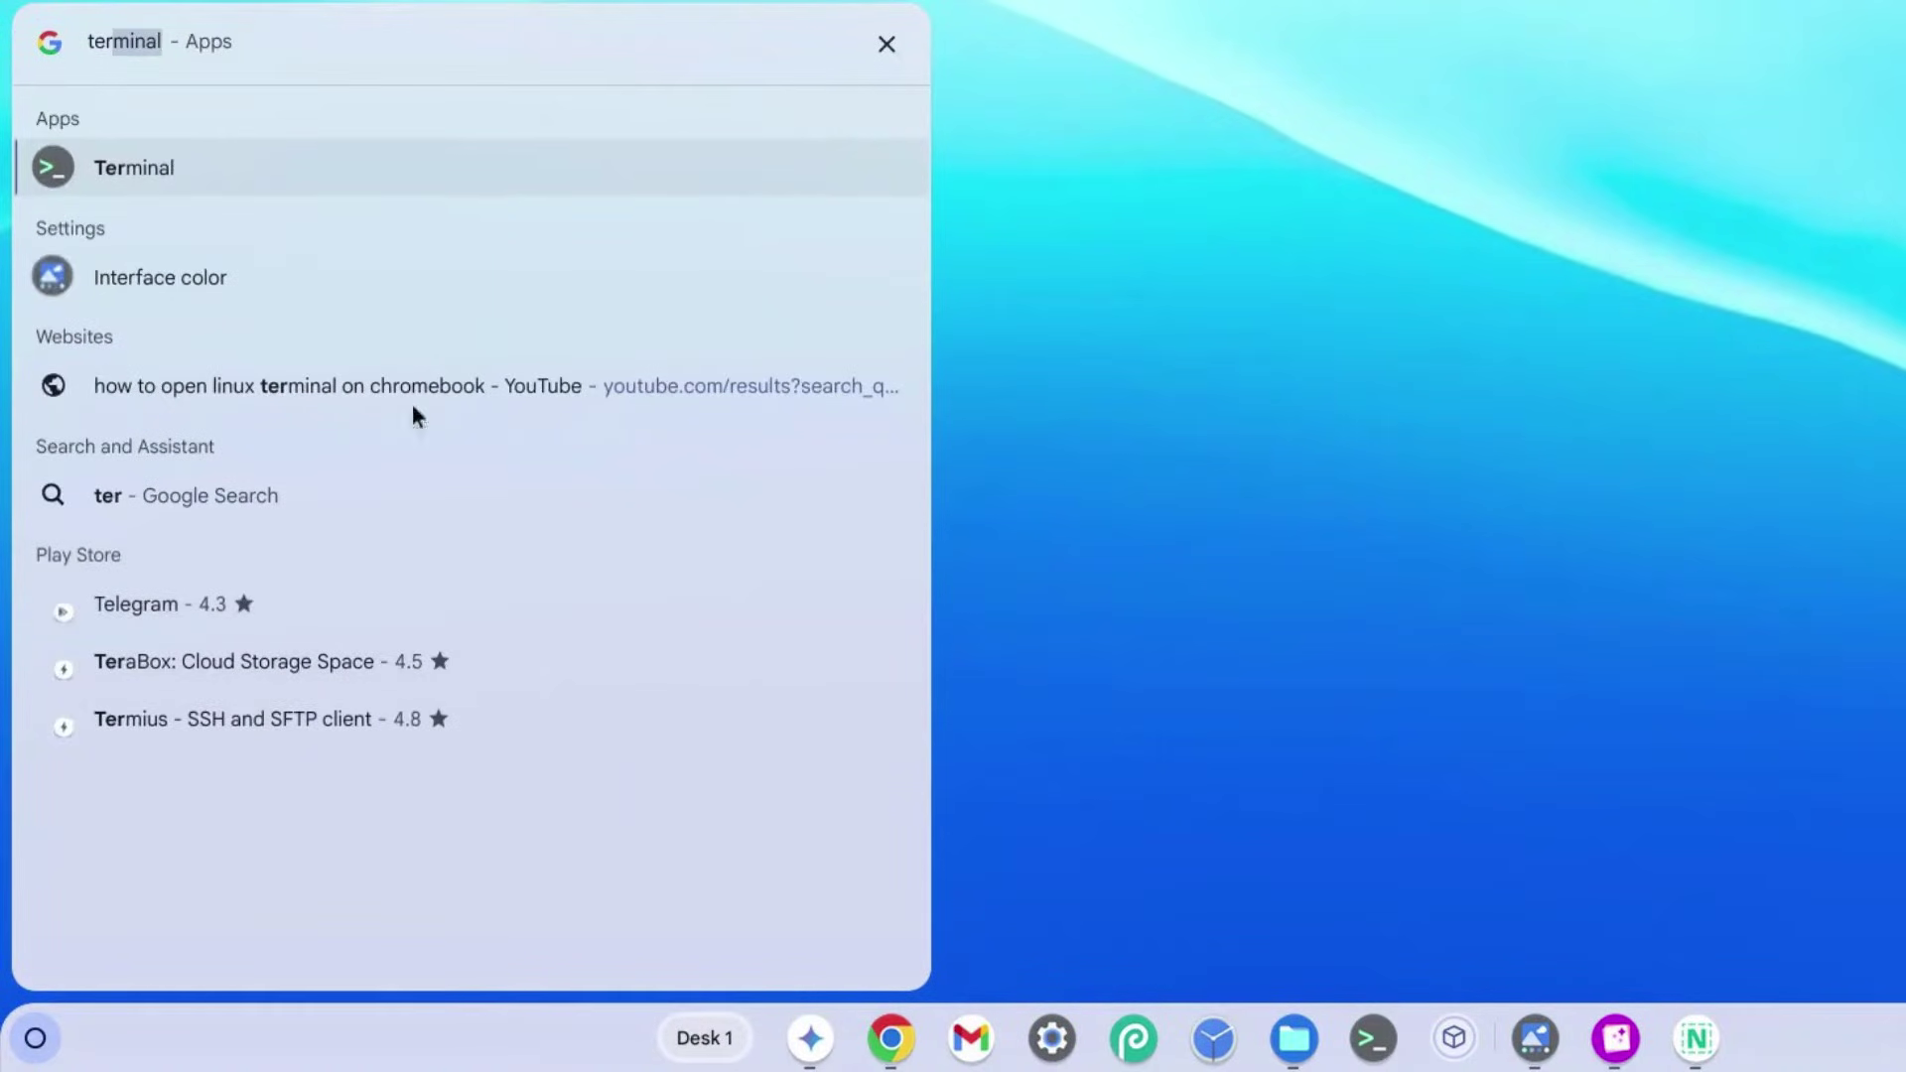
click(161, 175)
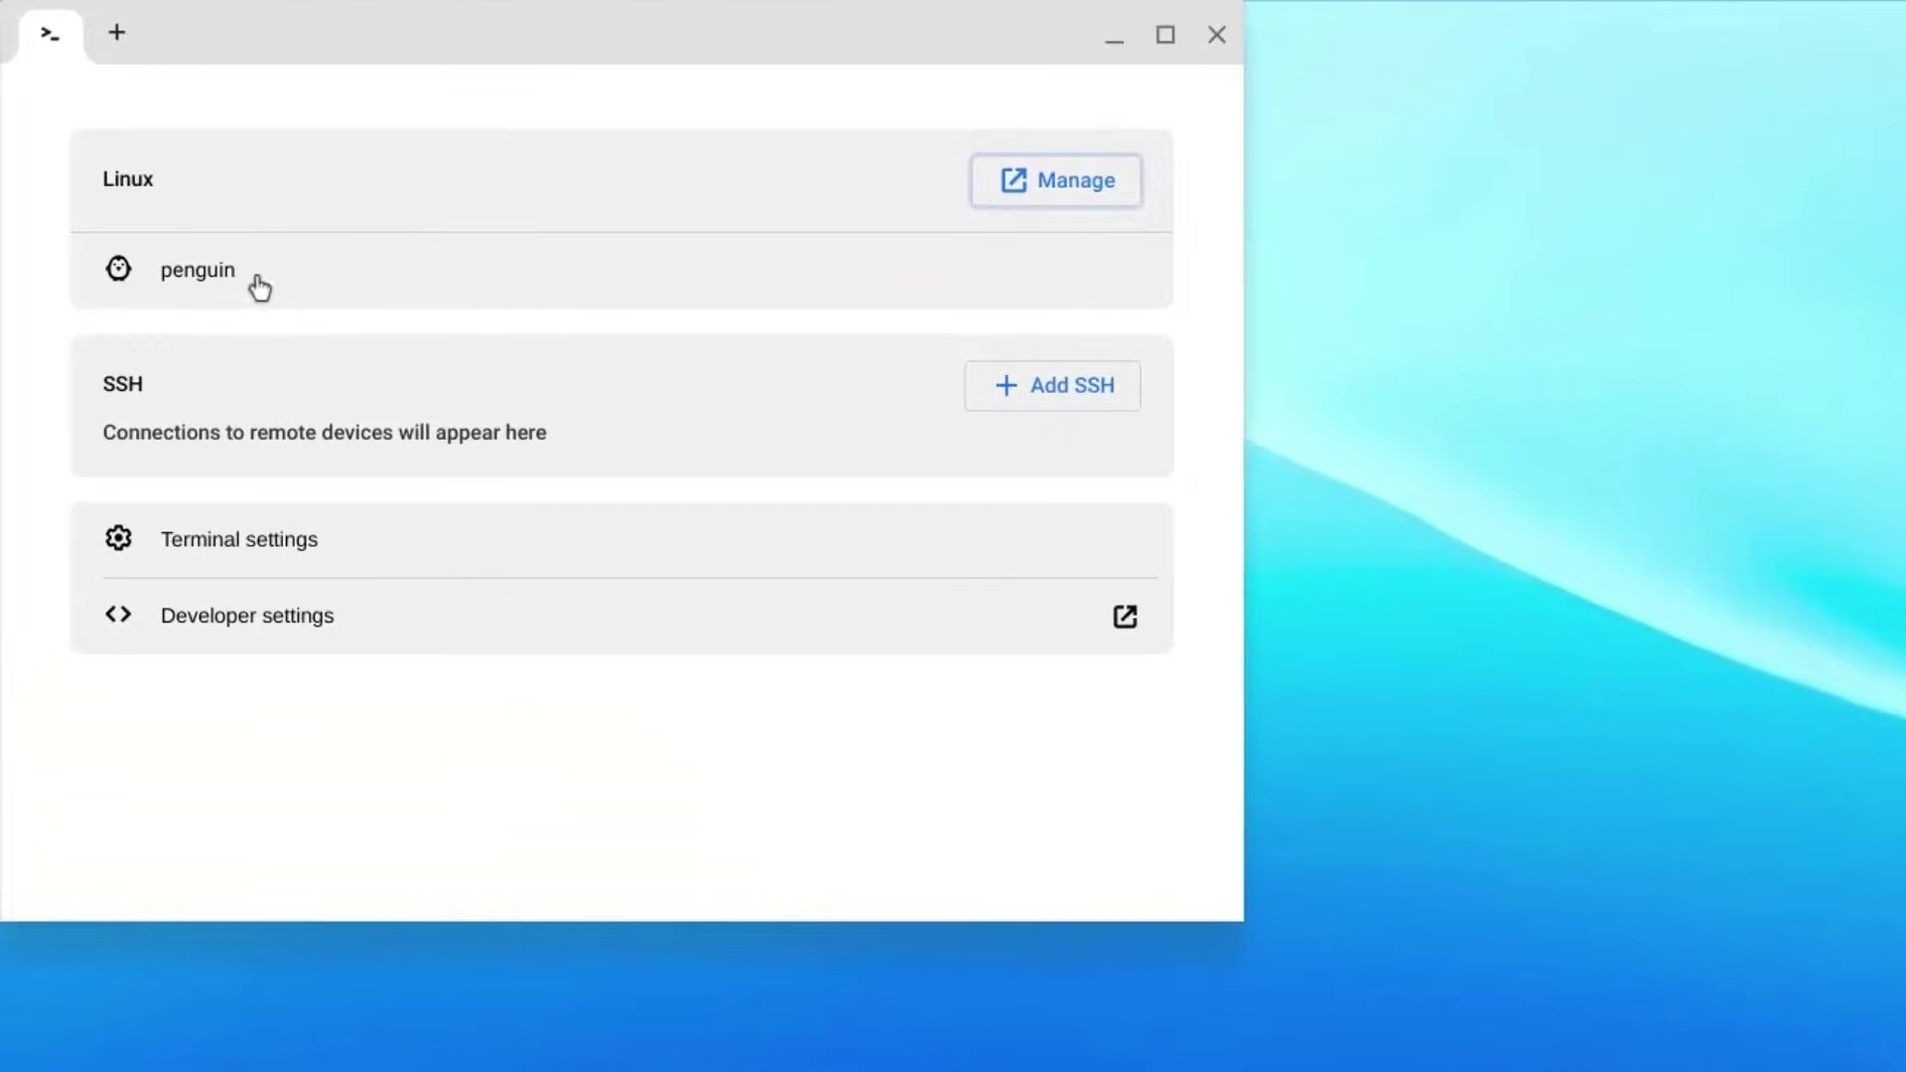
click(193, 289)
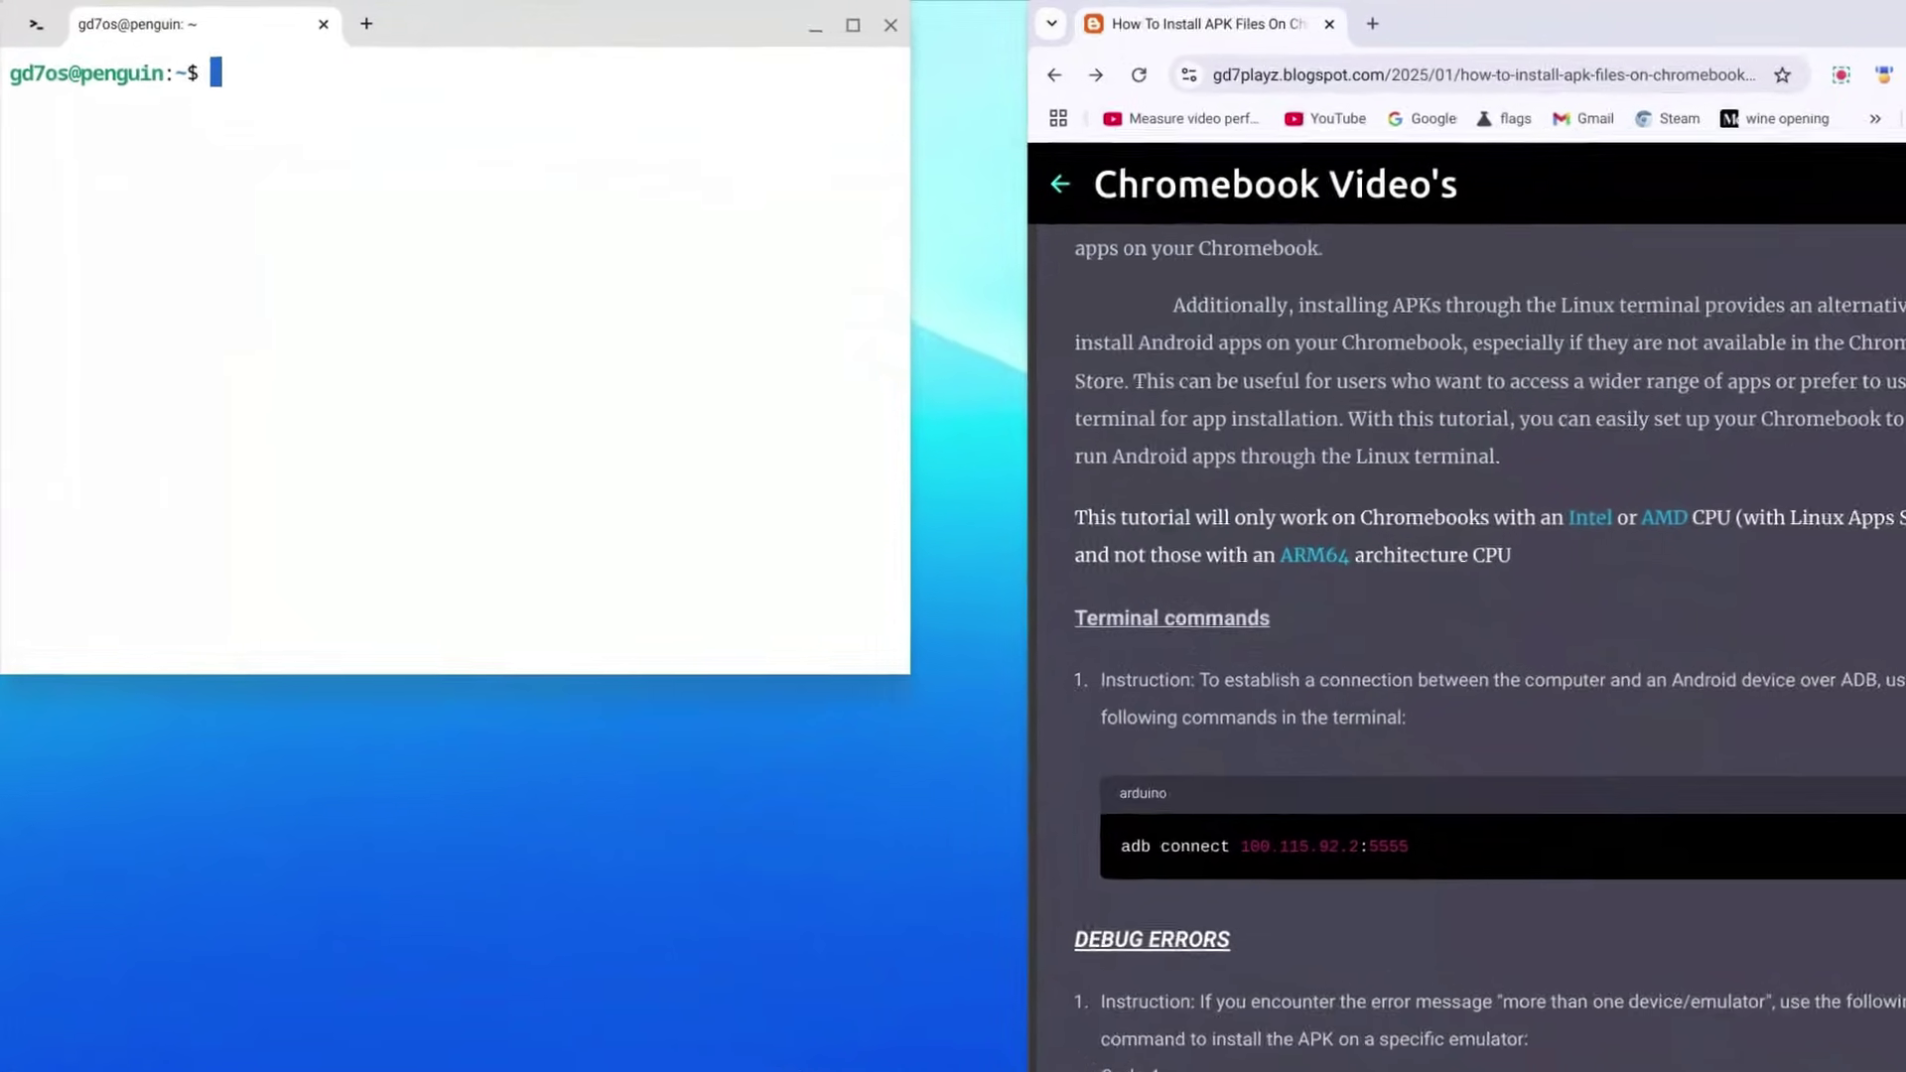
Step: Run cat /etc/debian_version to check the Debian release, which reports 12.6
text(cat )
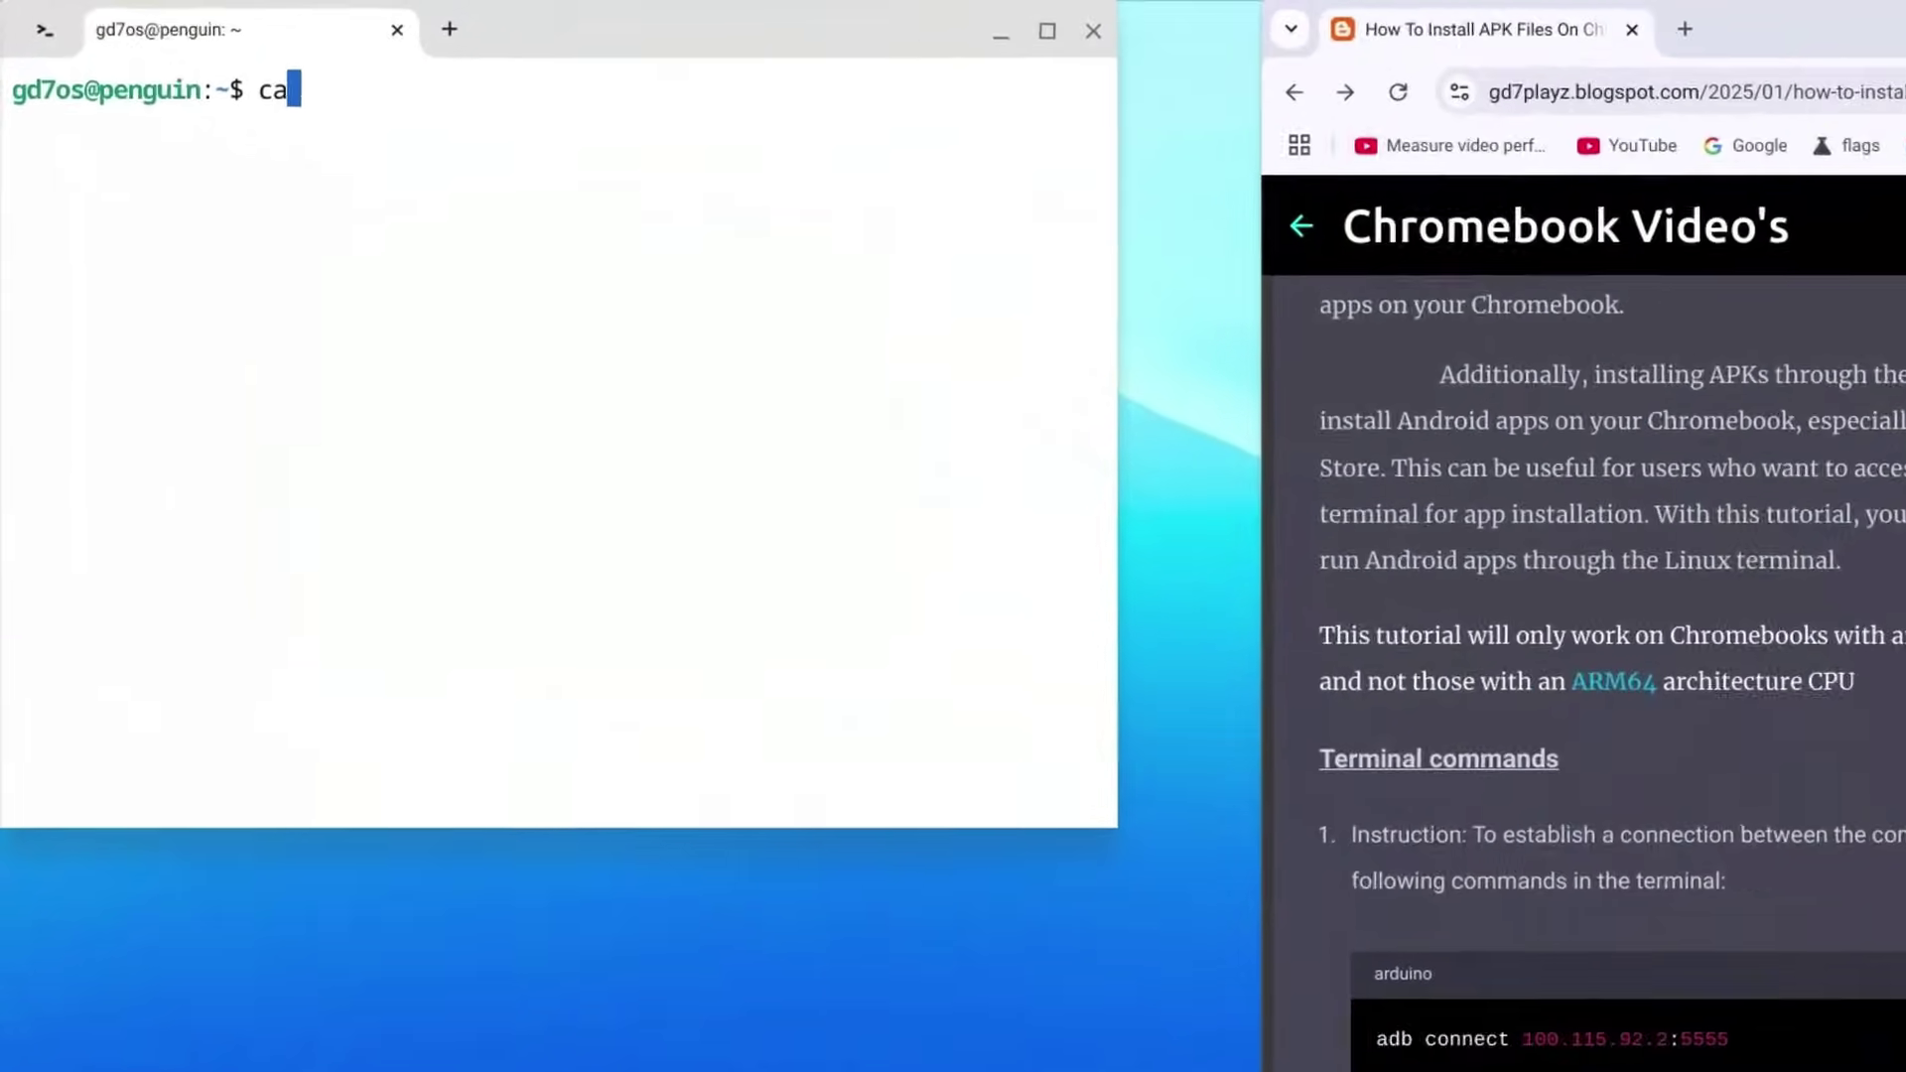
text(/)
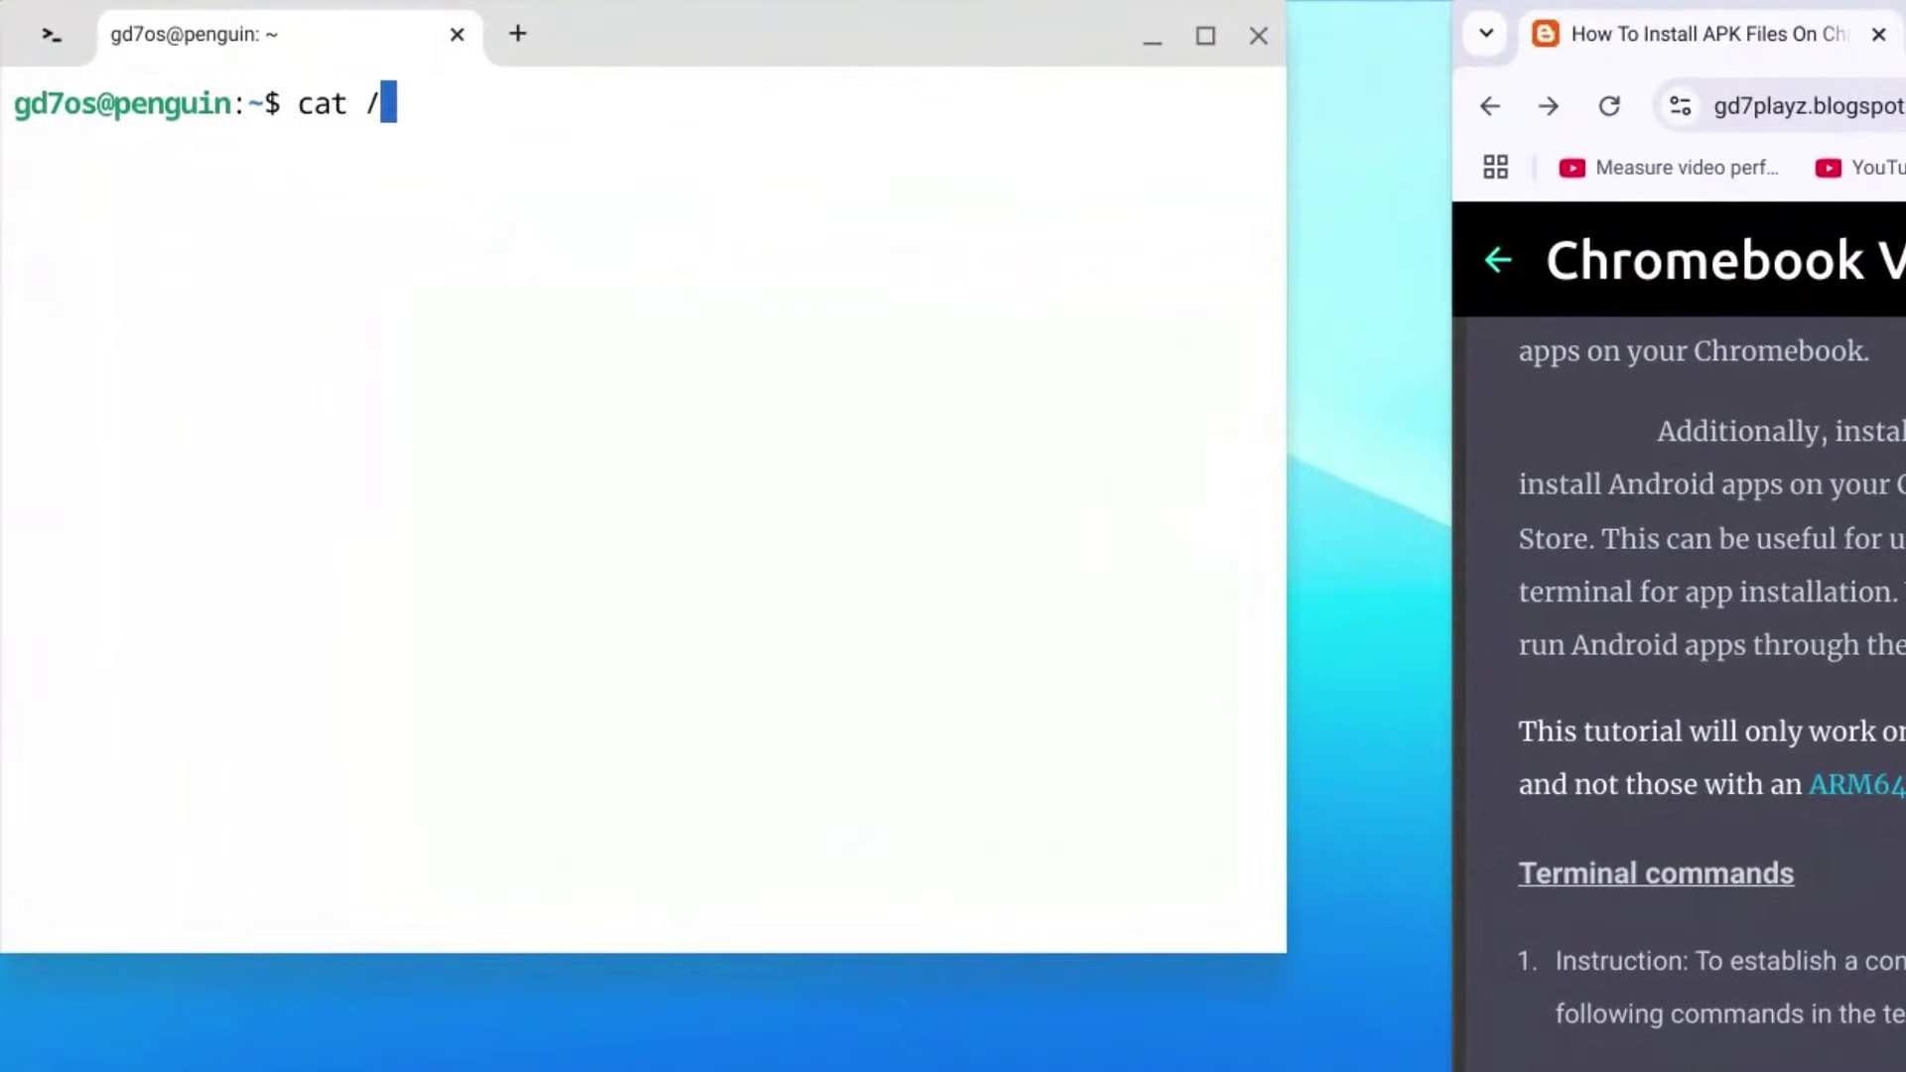
text(etc)
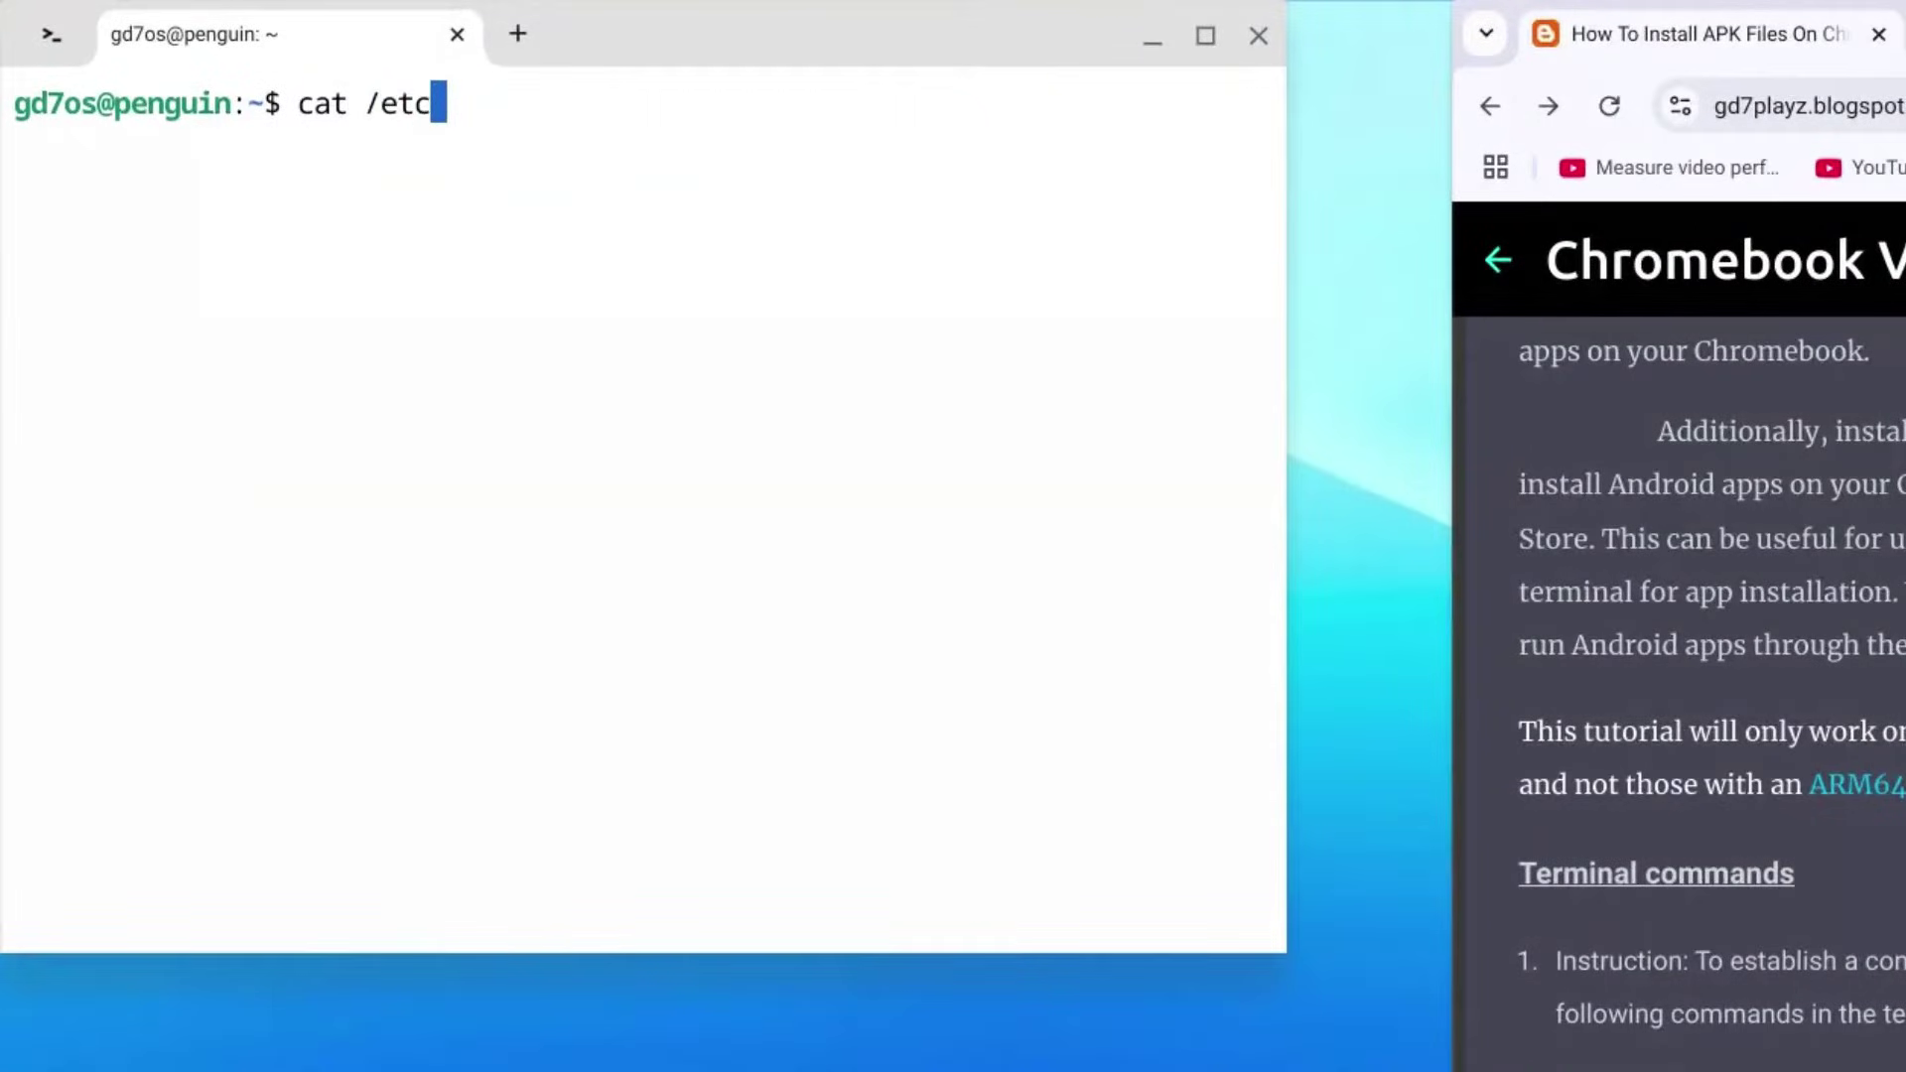
text(/debi)
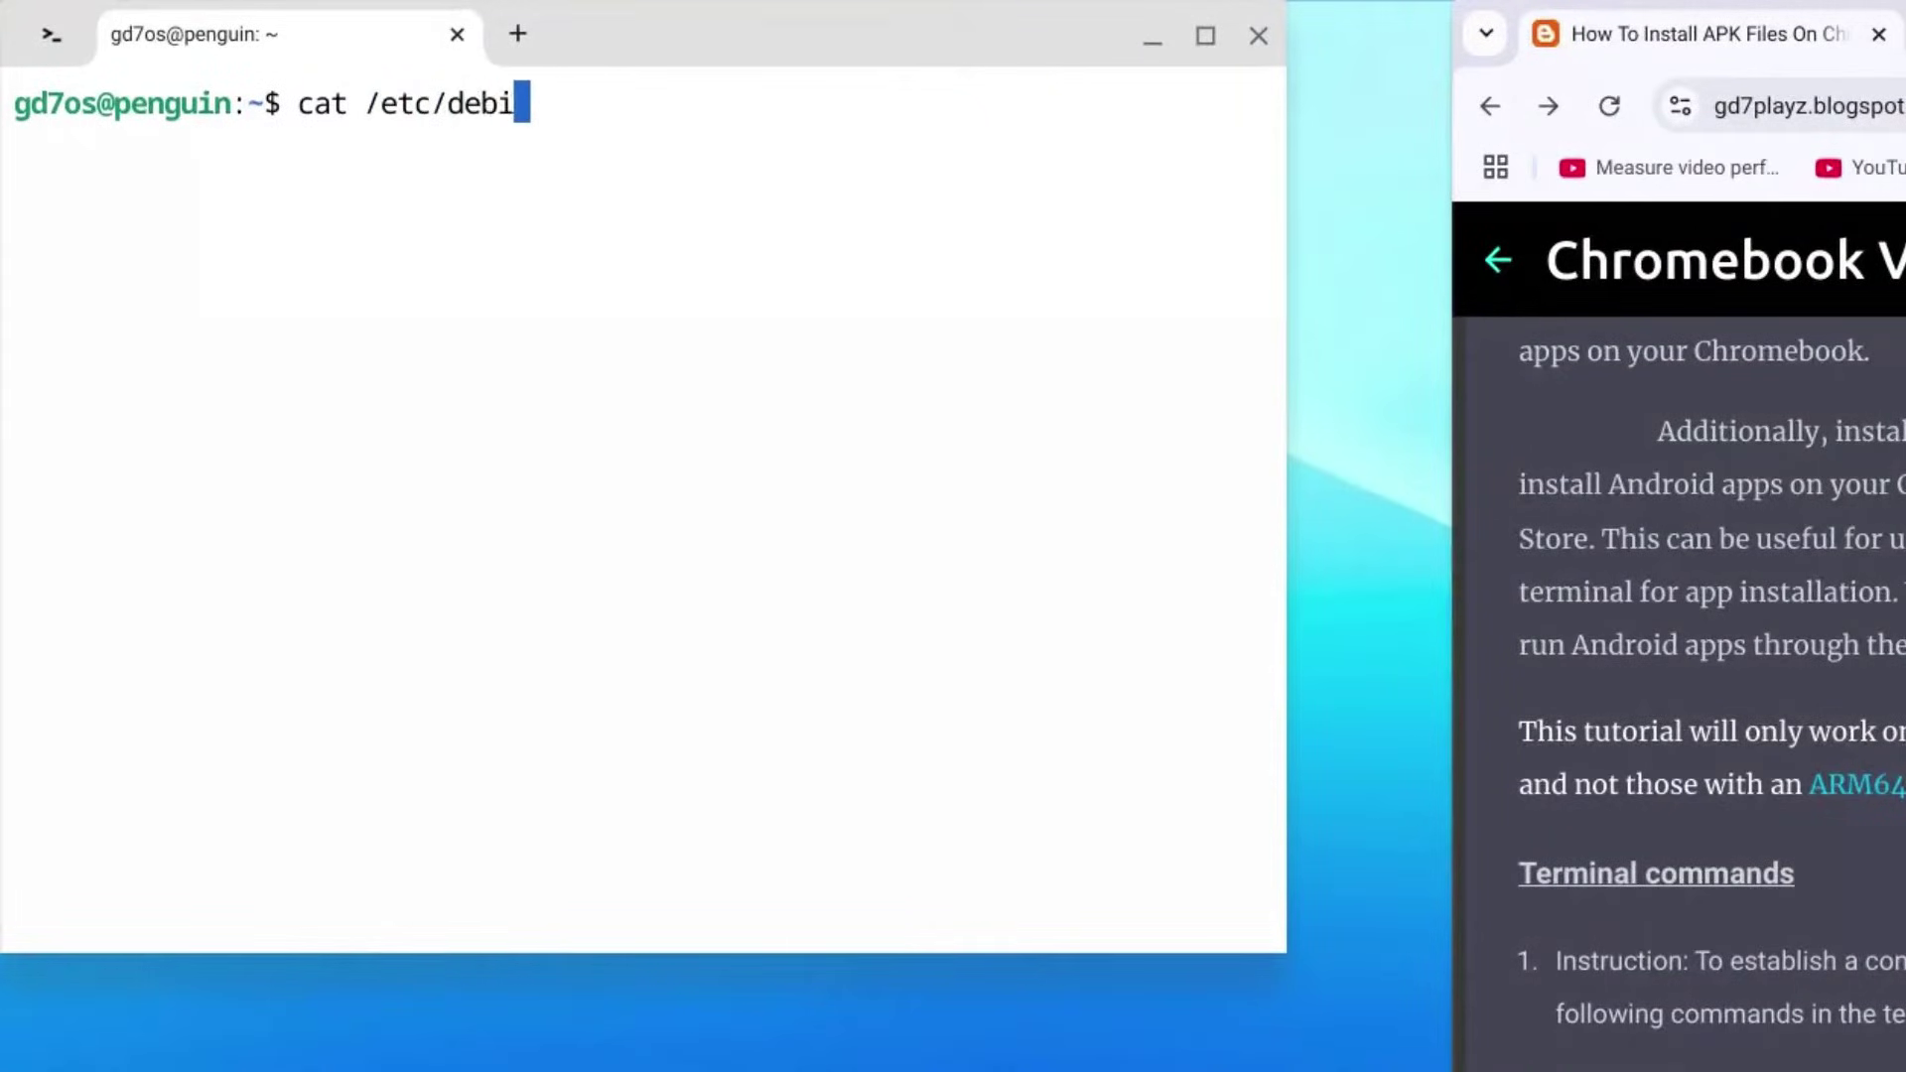
text(an_version)
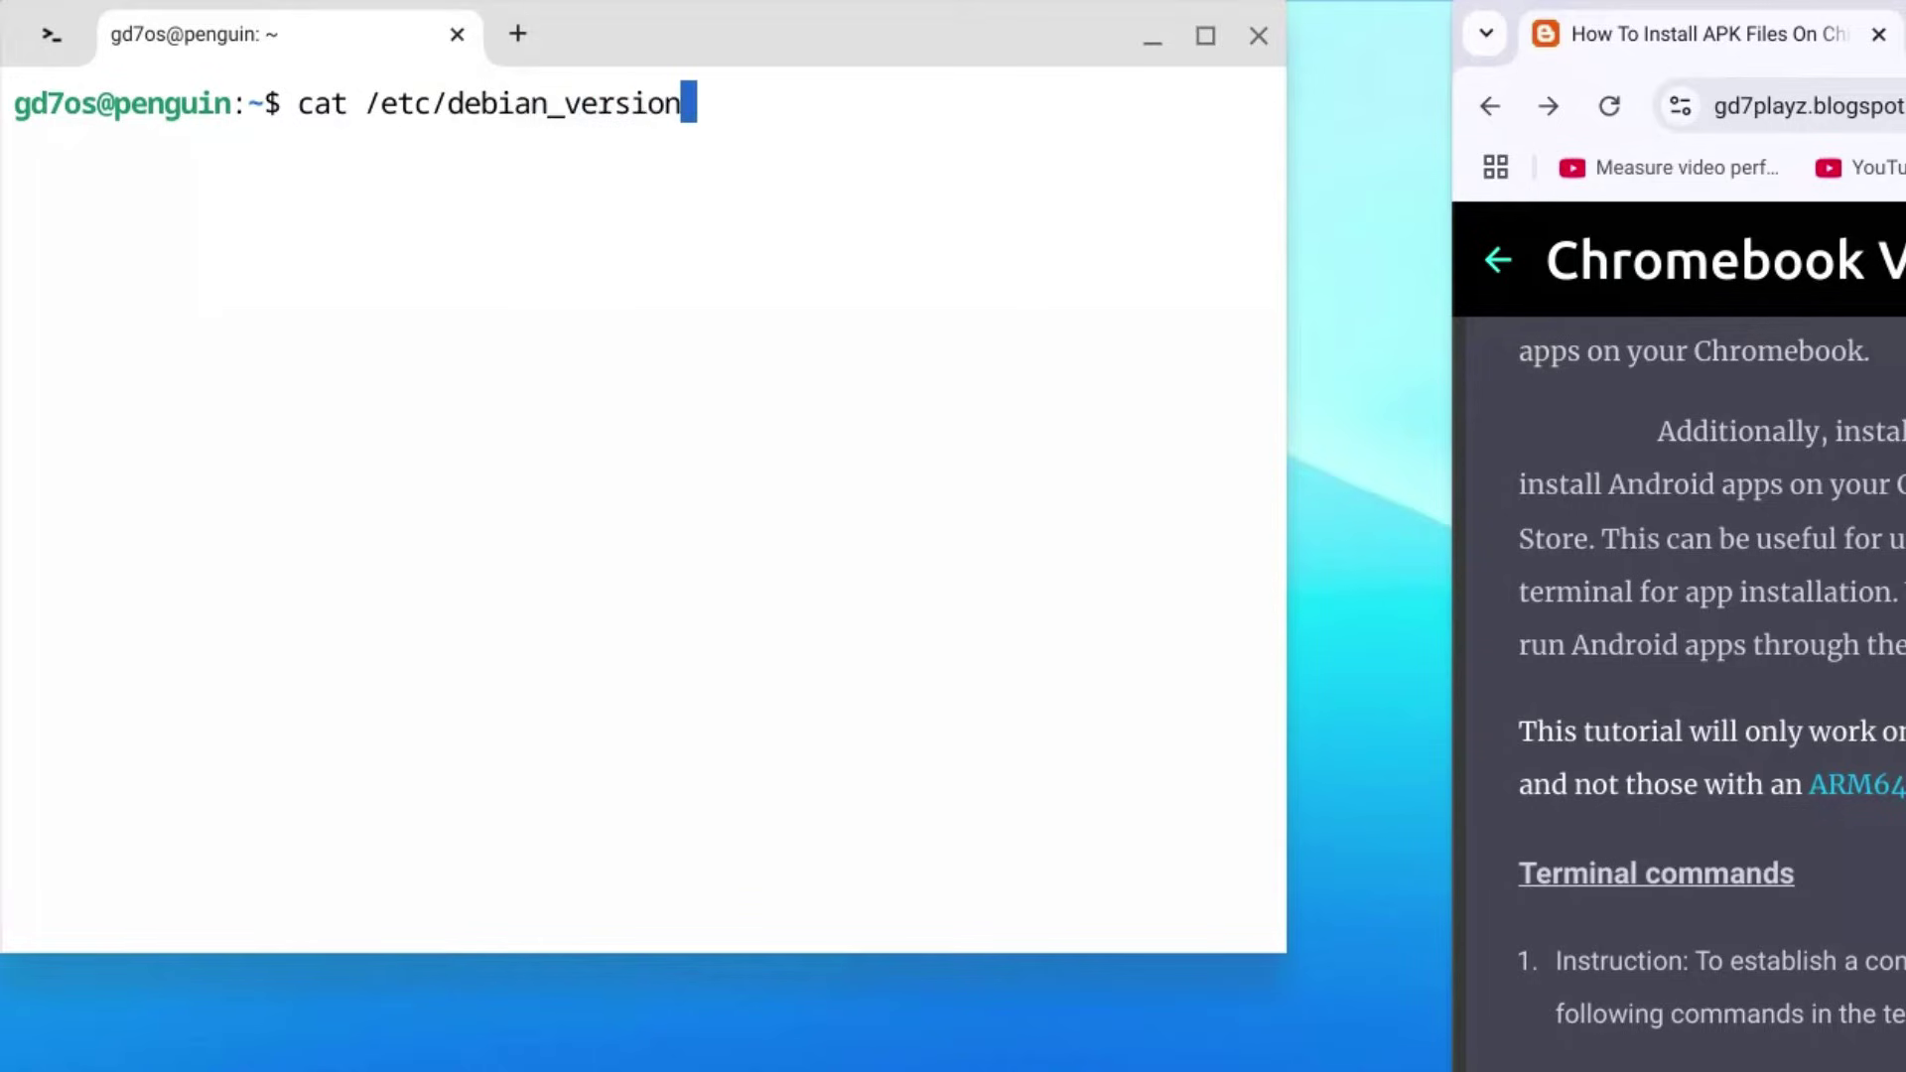
key(Return)
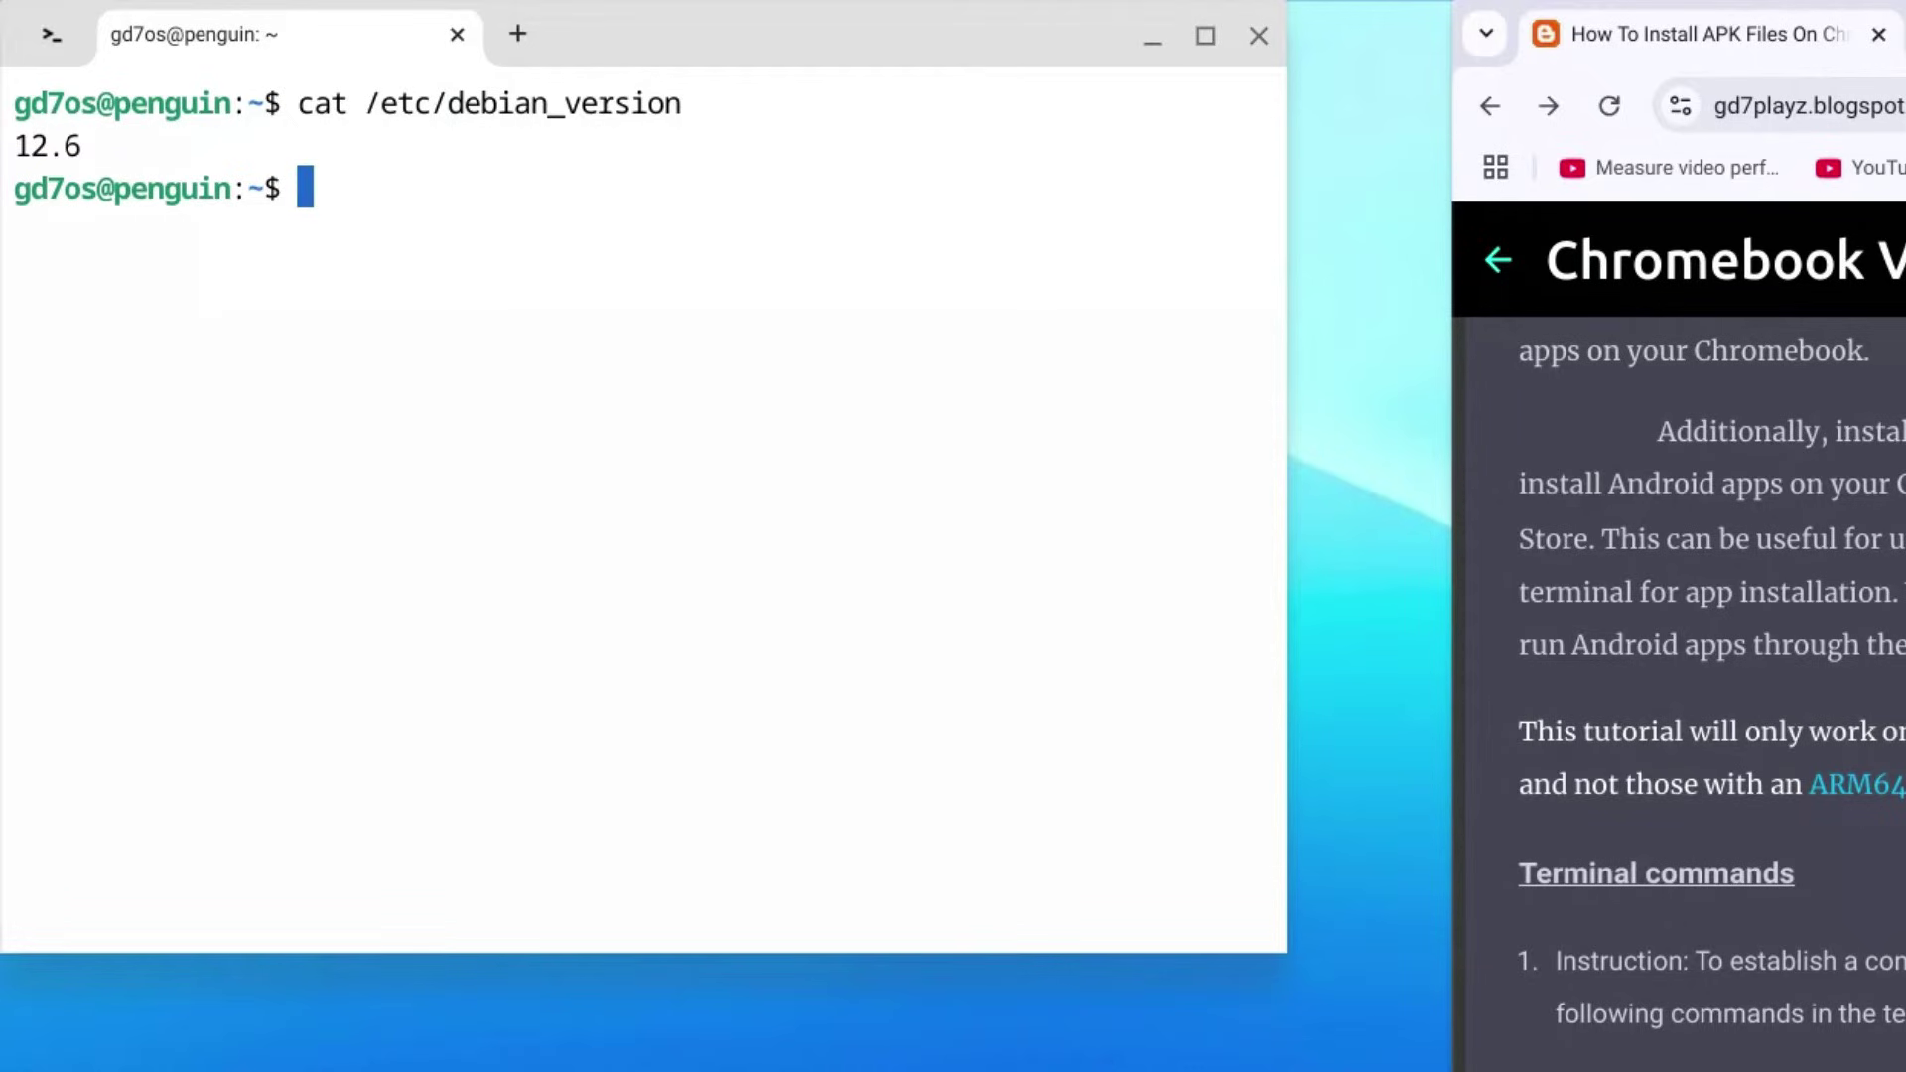
Step: Run sudo apt update and sudo apt upgrade, answering y to upgrade the 64 packages
text(sudo )
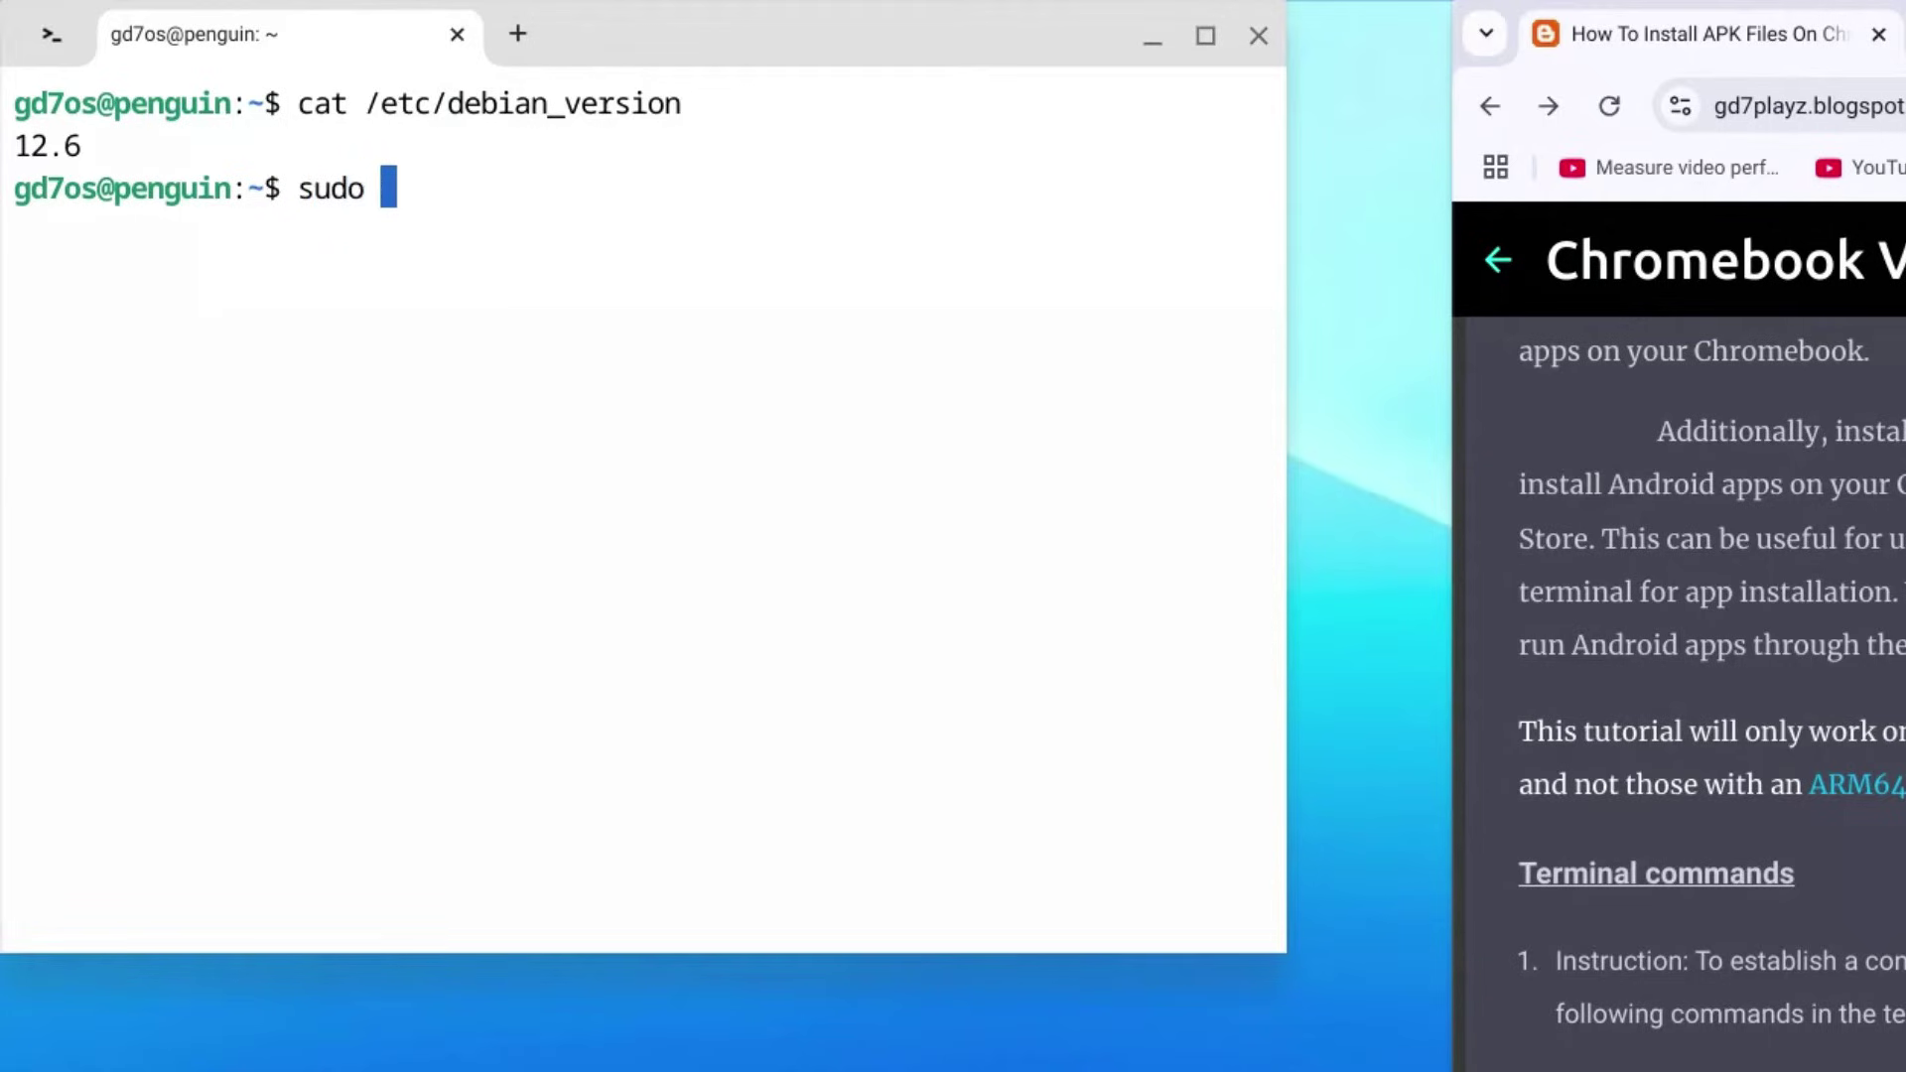
text(apt )
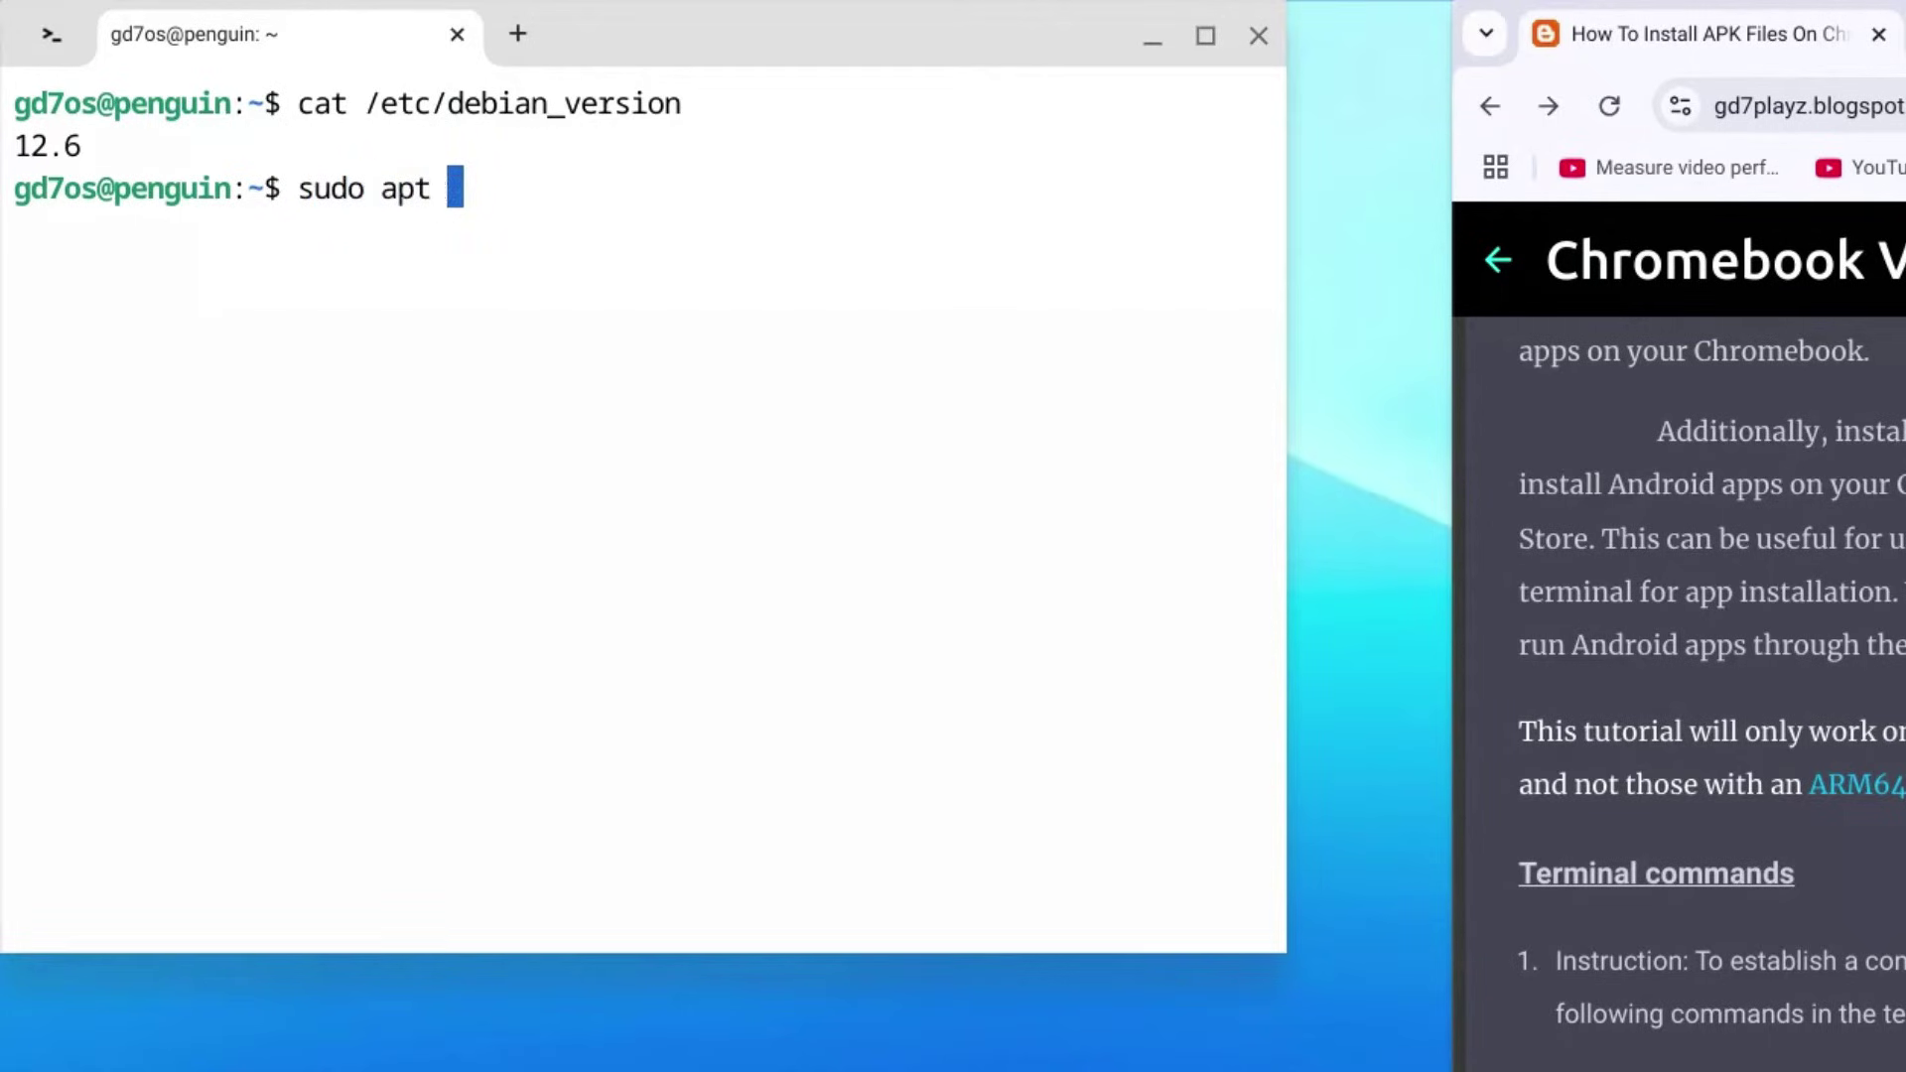
text(update)
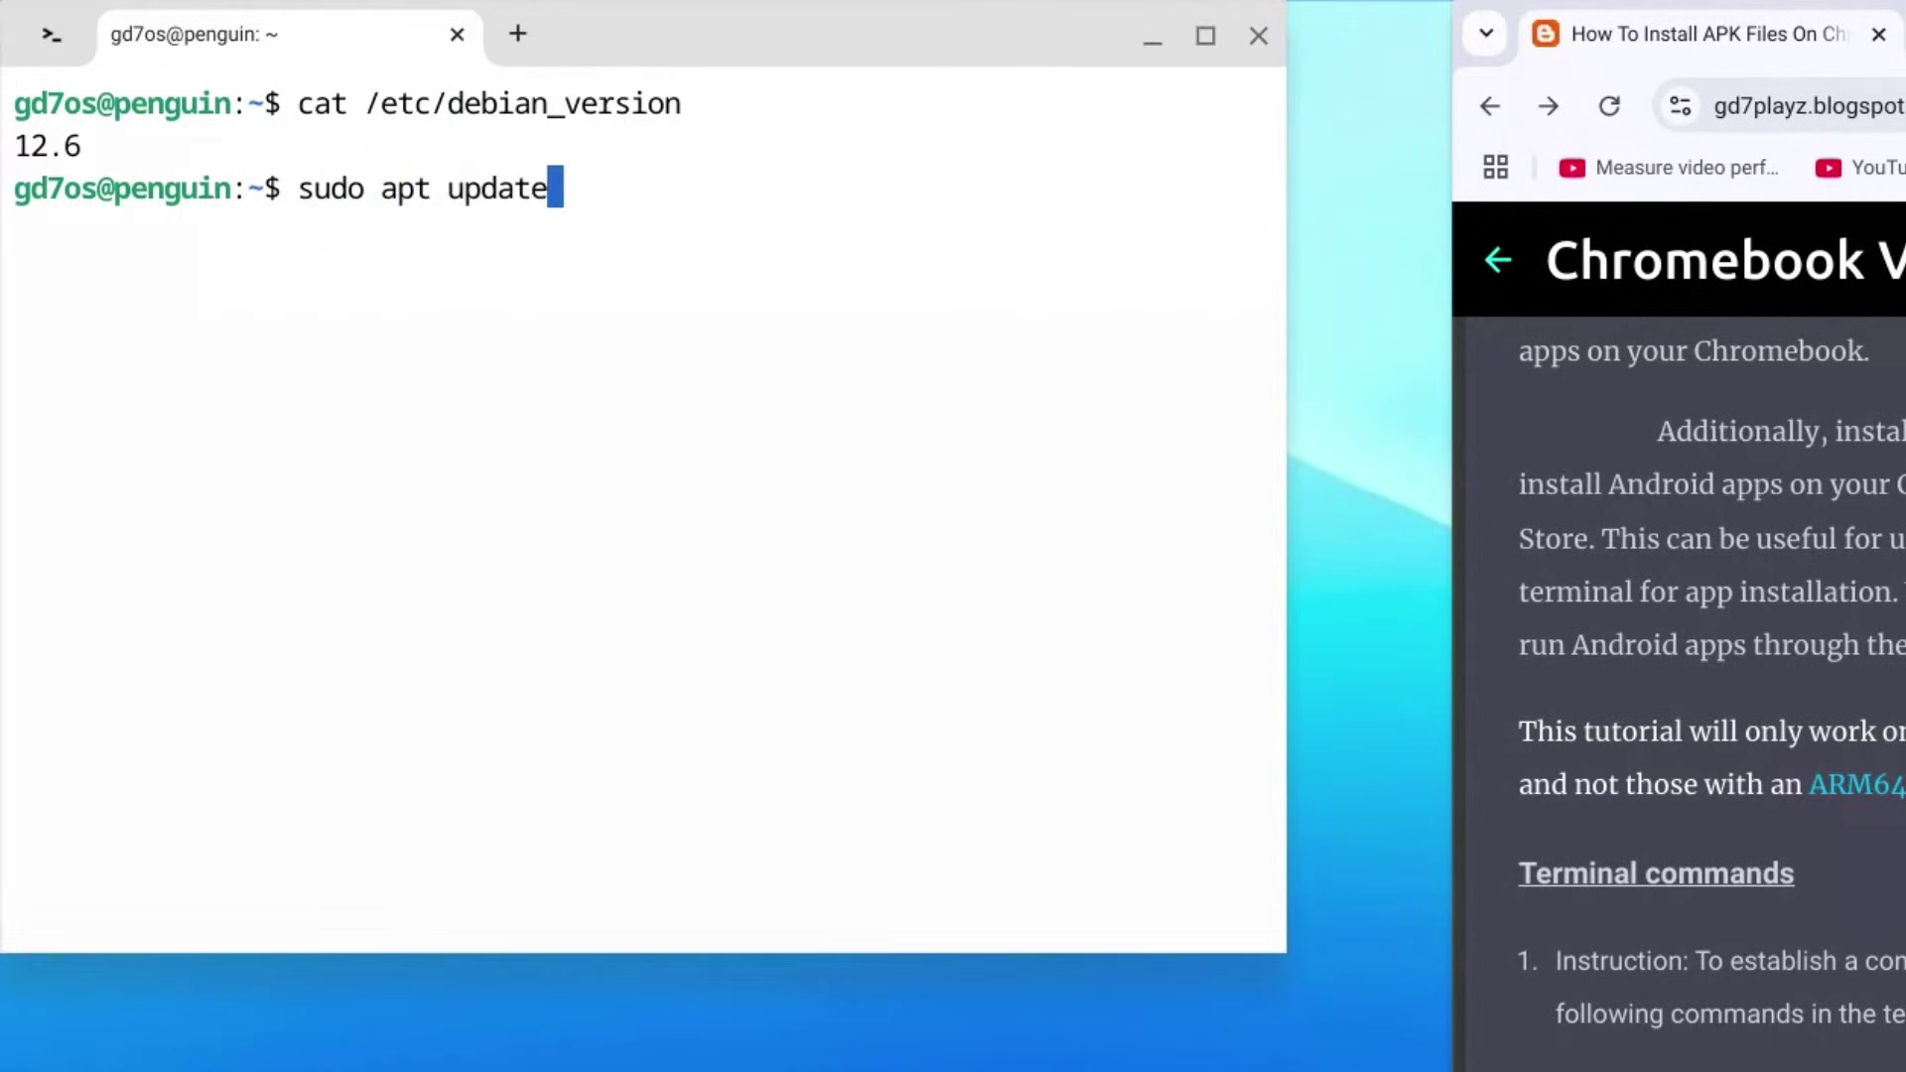
key(Return)
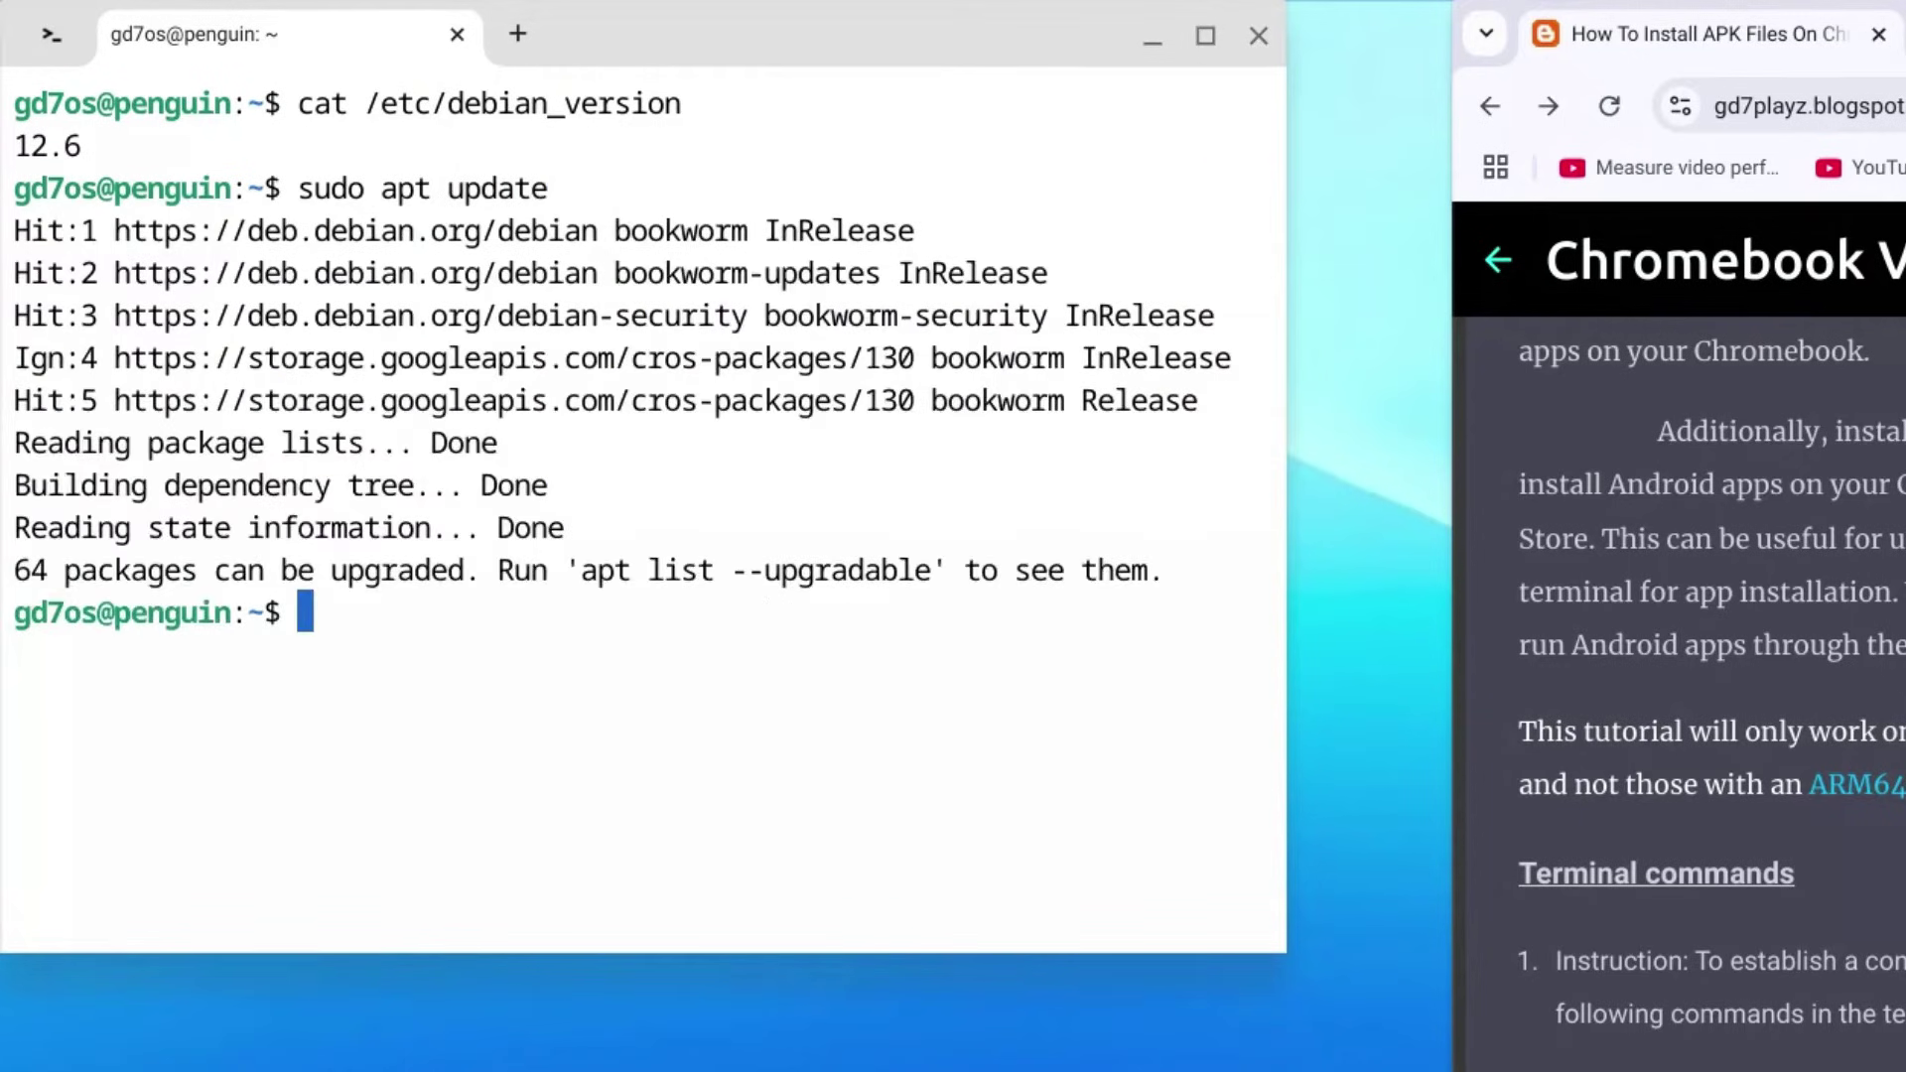
text(sud)
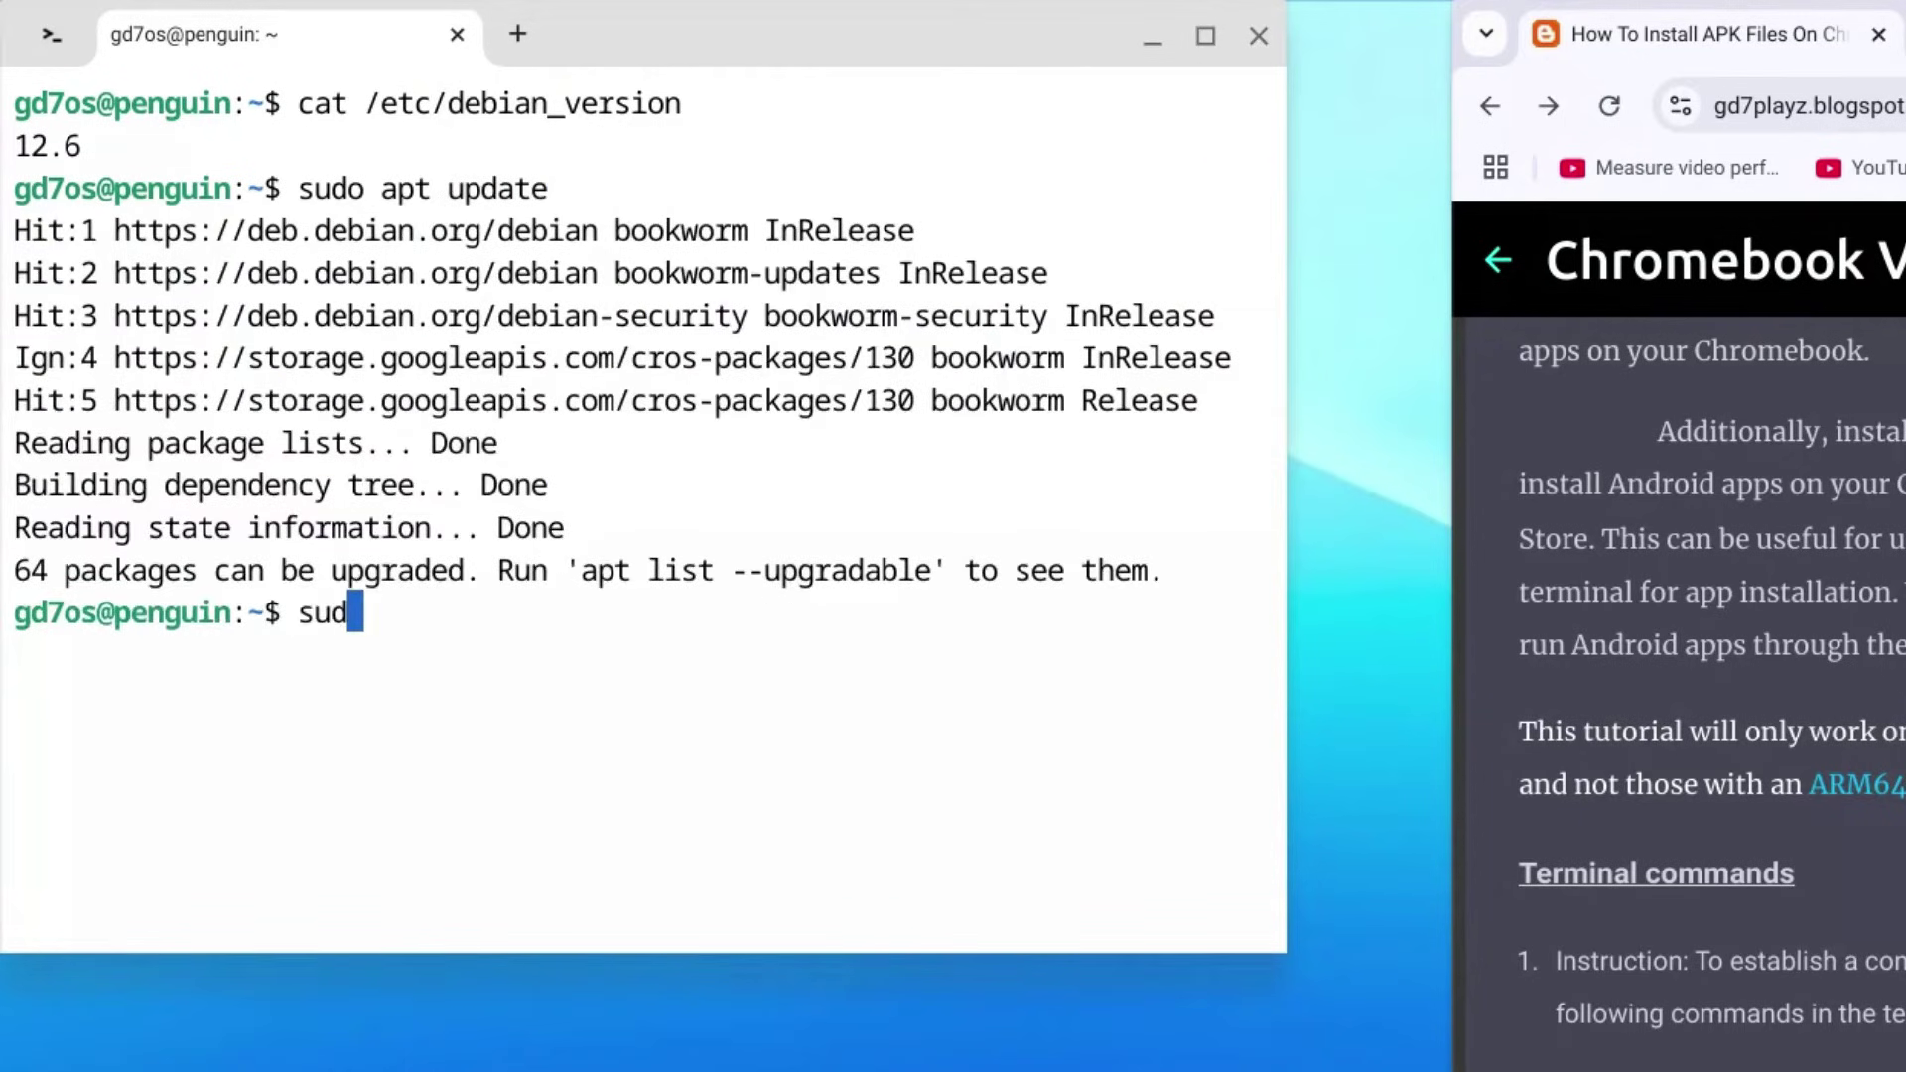
text(o apt)
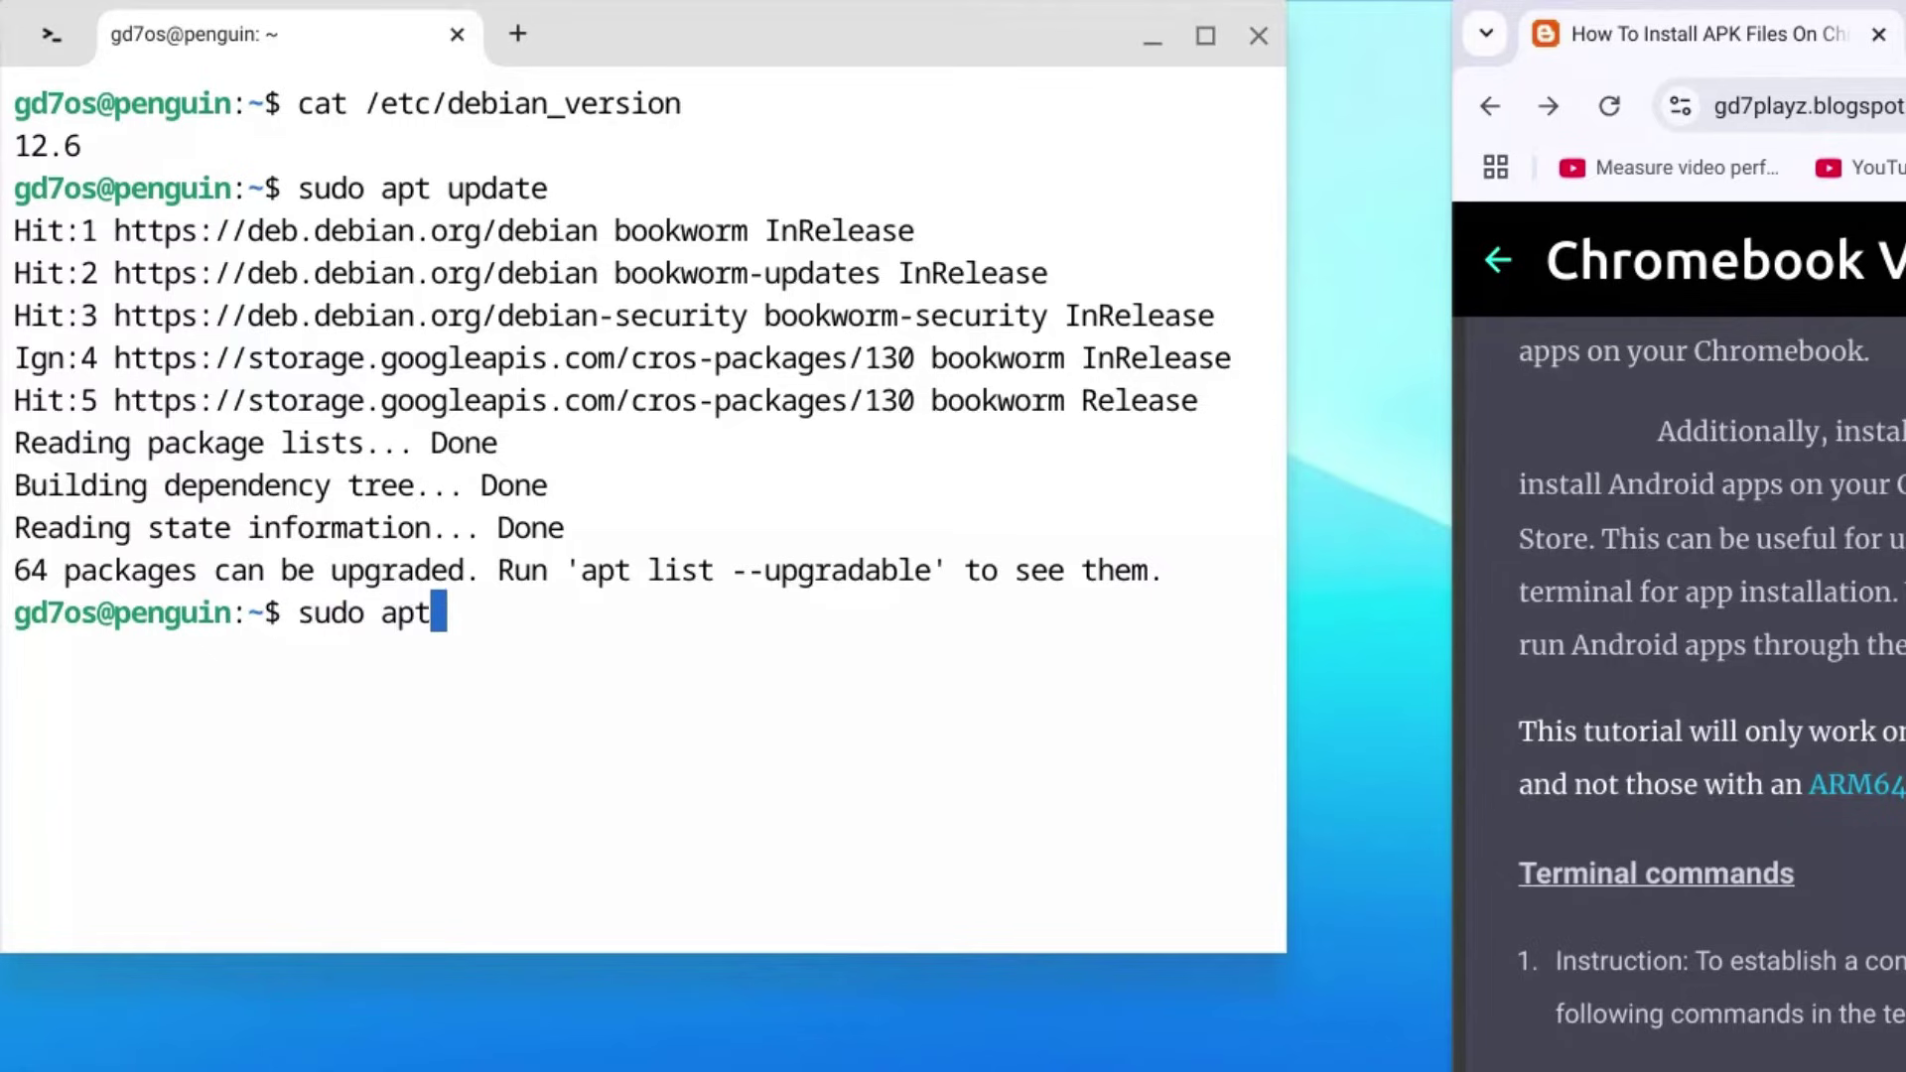
text( upgrade)
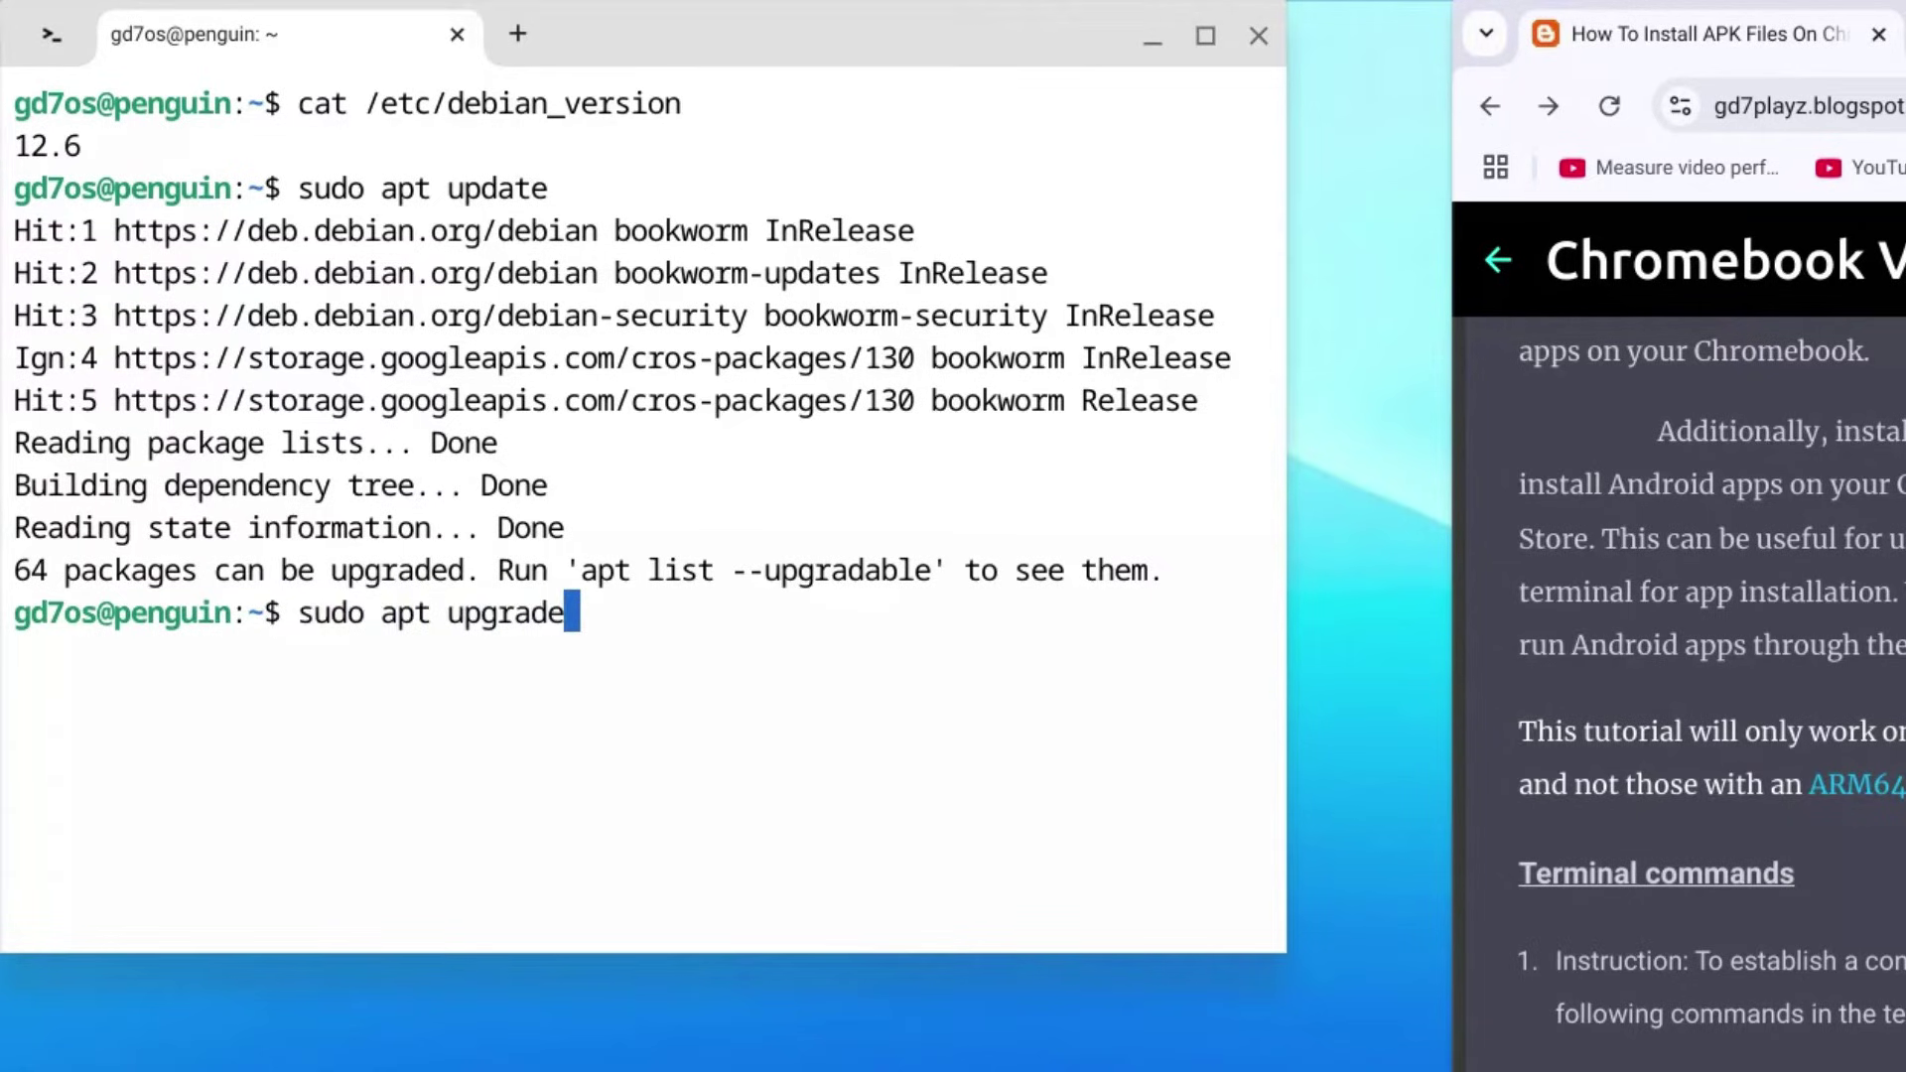
key(Return)
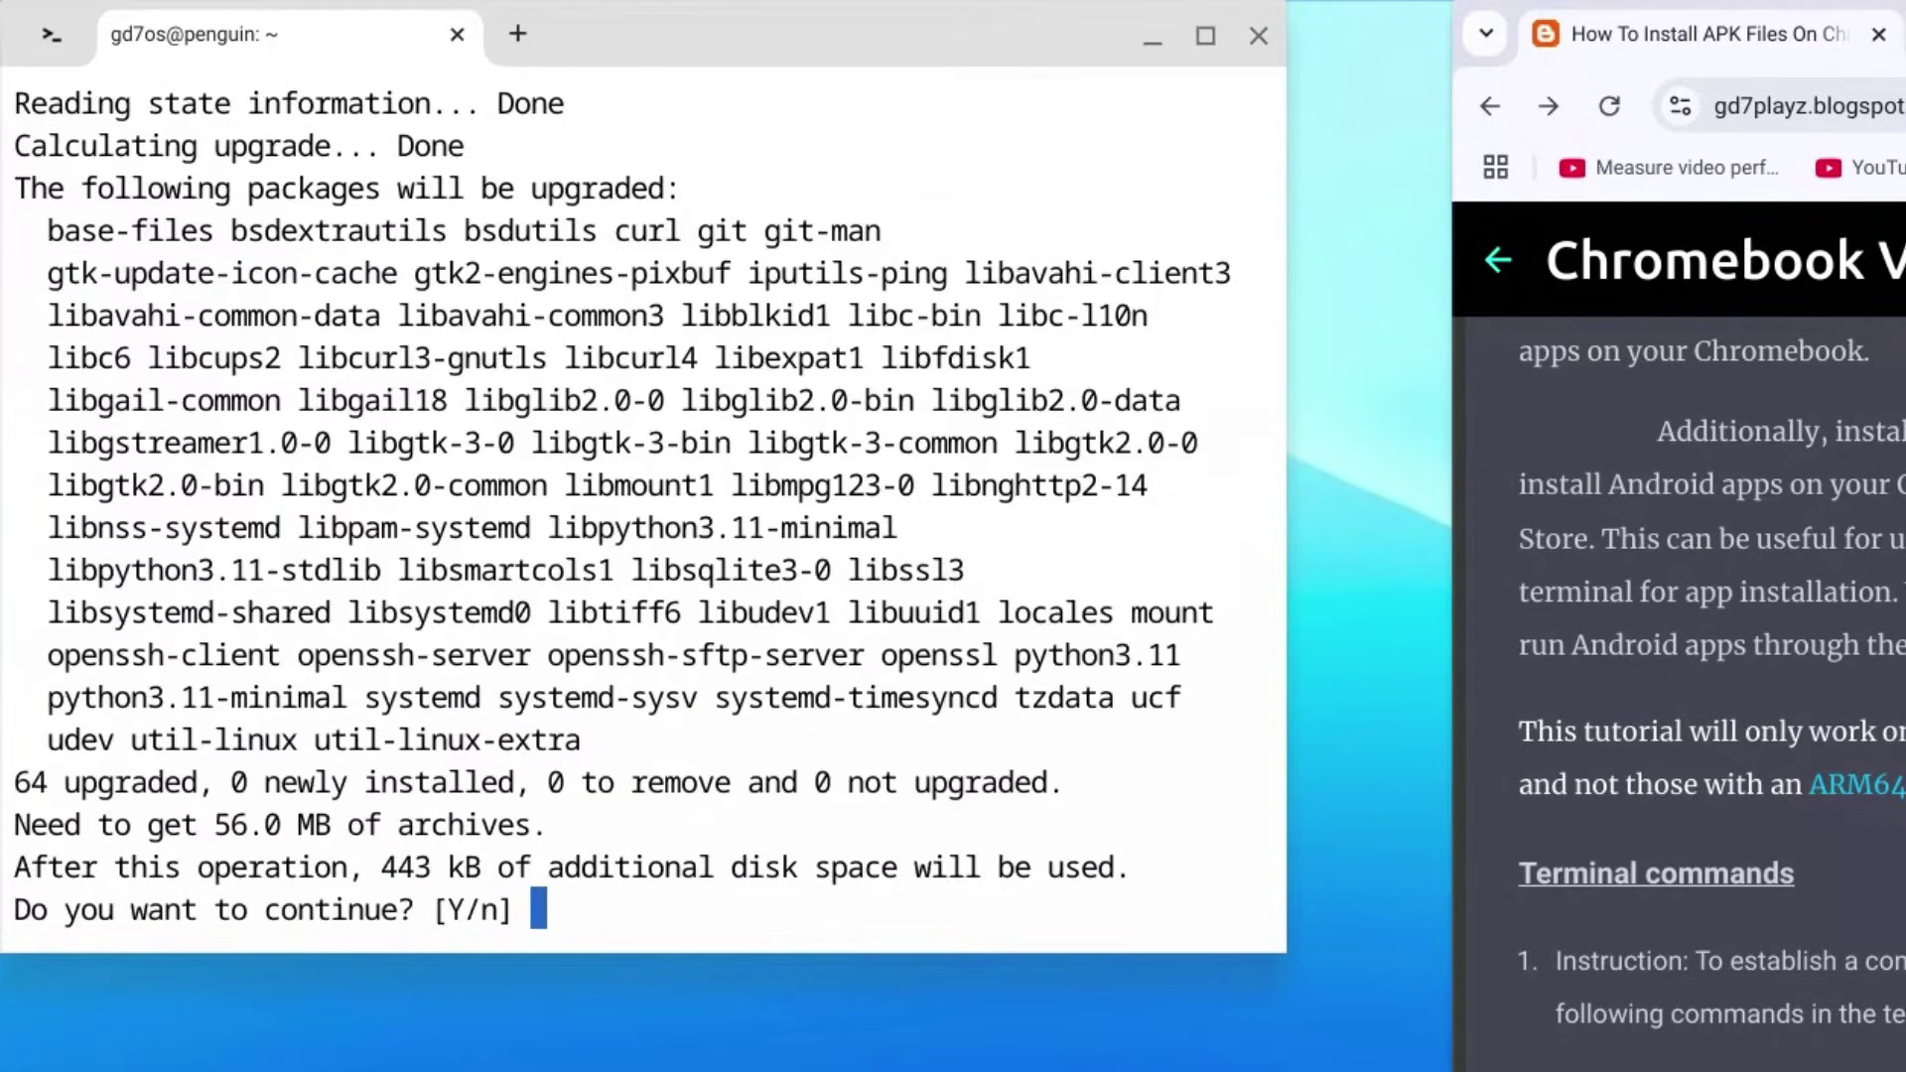
text(y)
key(Return)
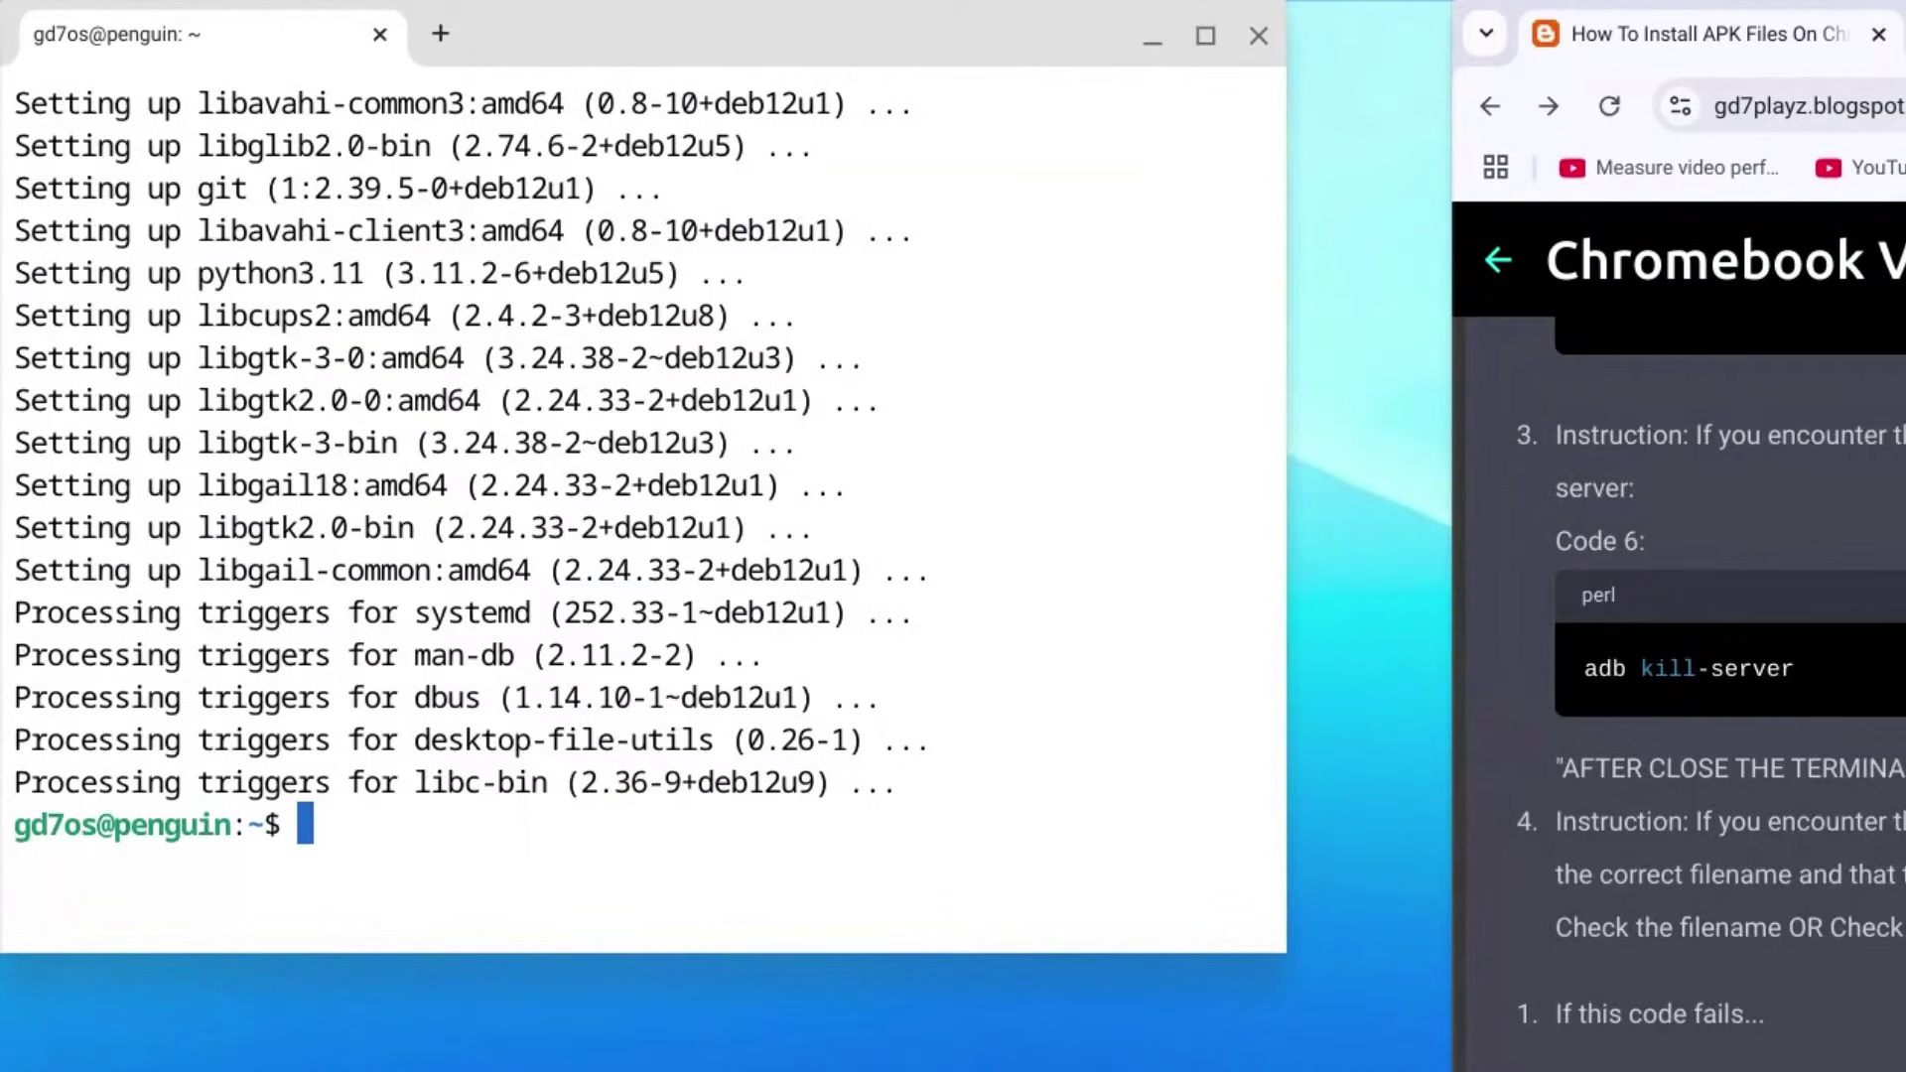
Step: Install android-tools-adb with sudo apt-get, answering y to proceed
text(sudo)
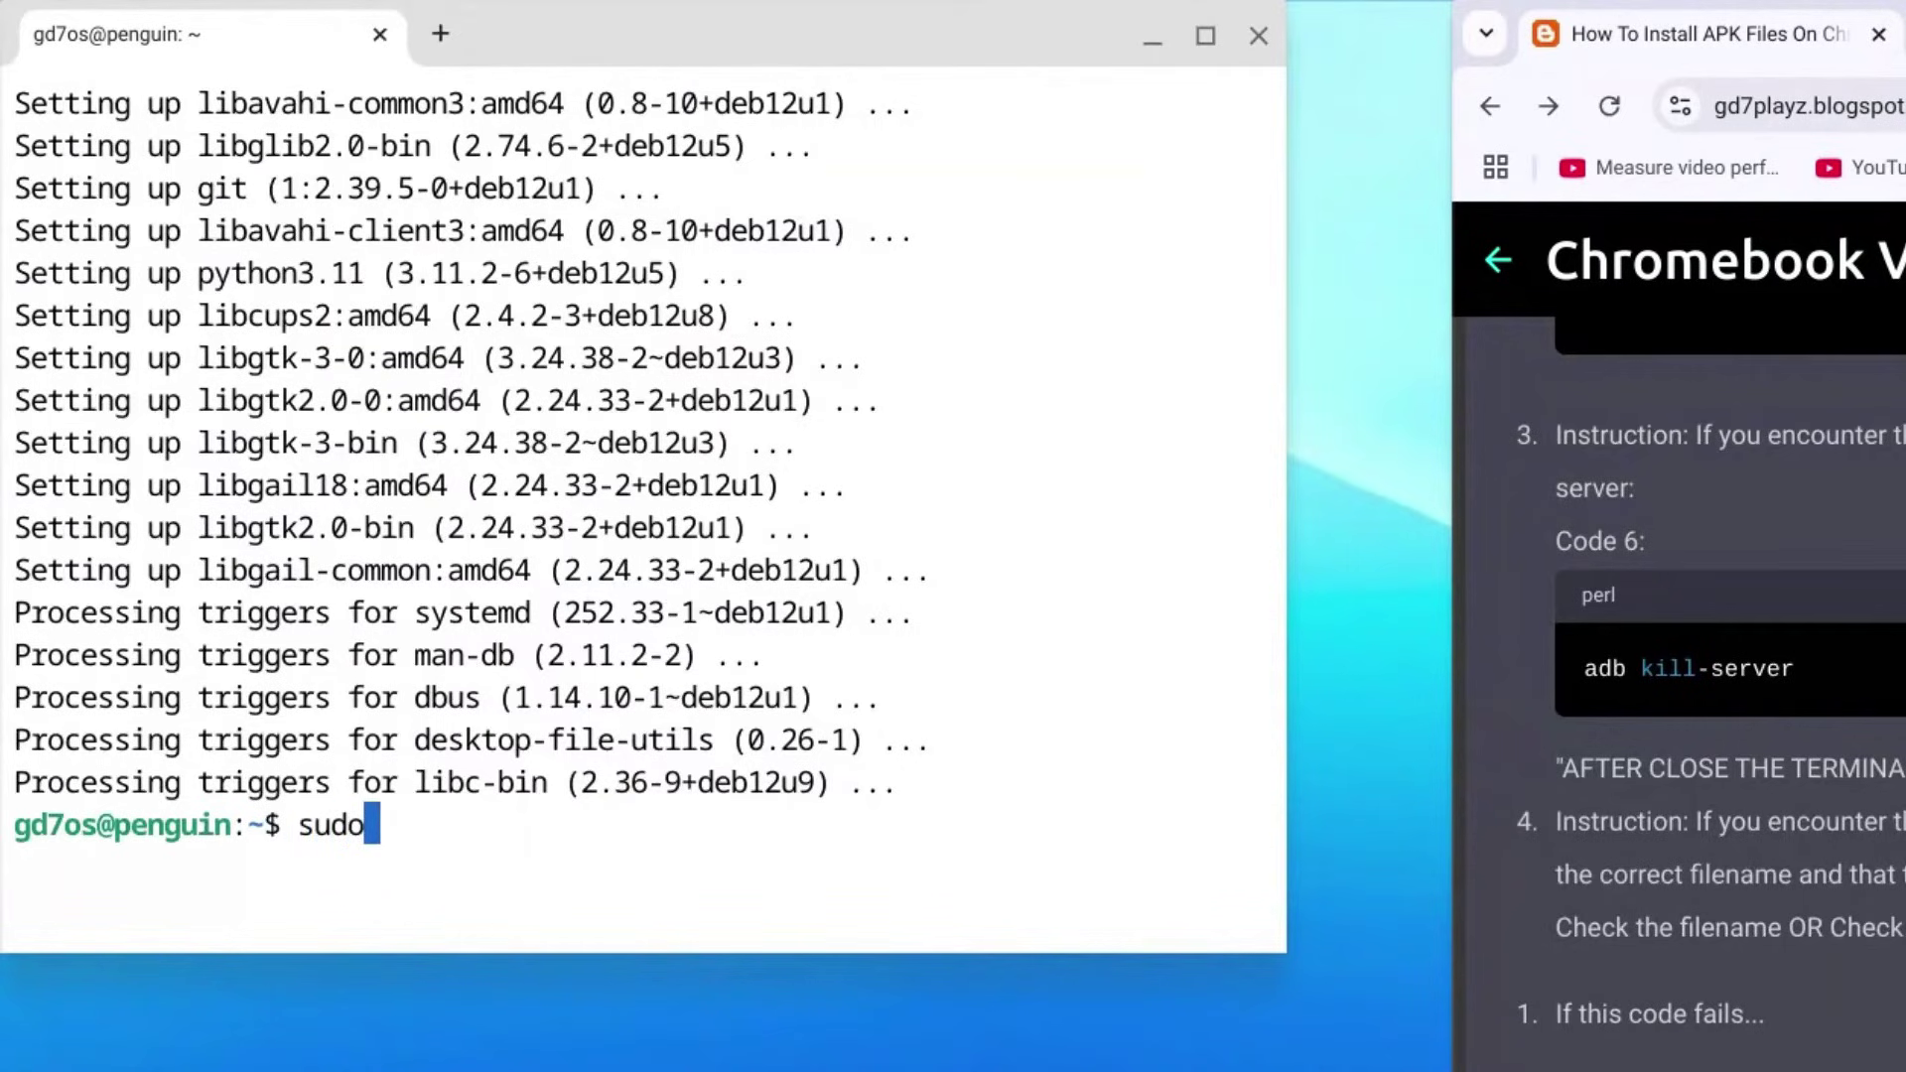
text( apt)
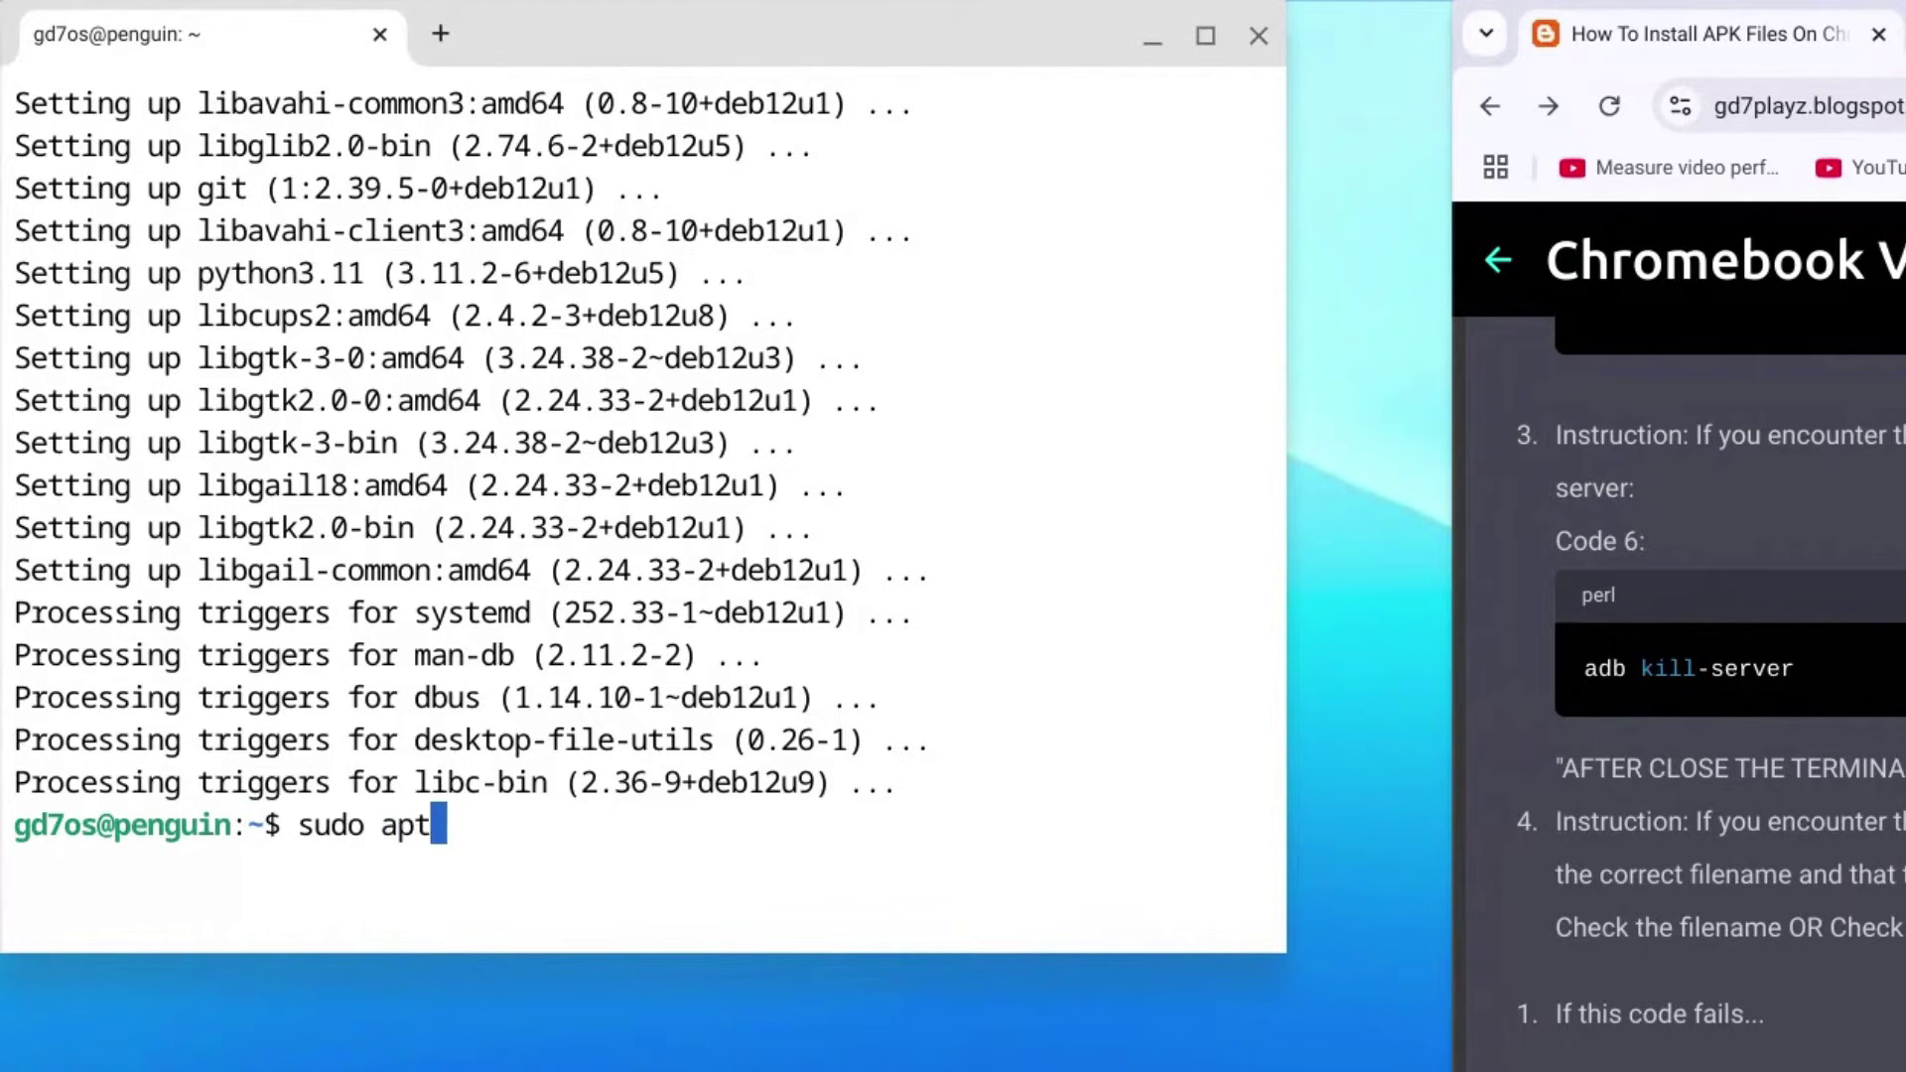
text(-get)
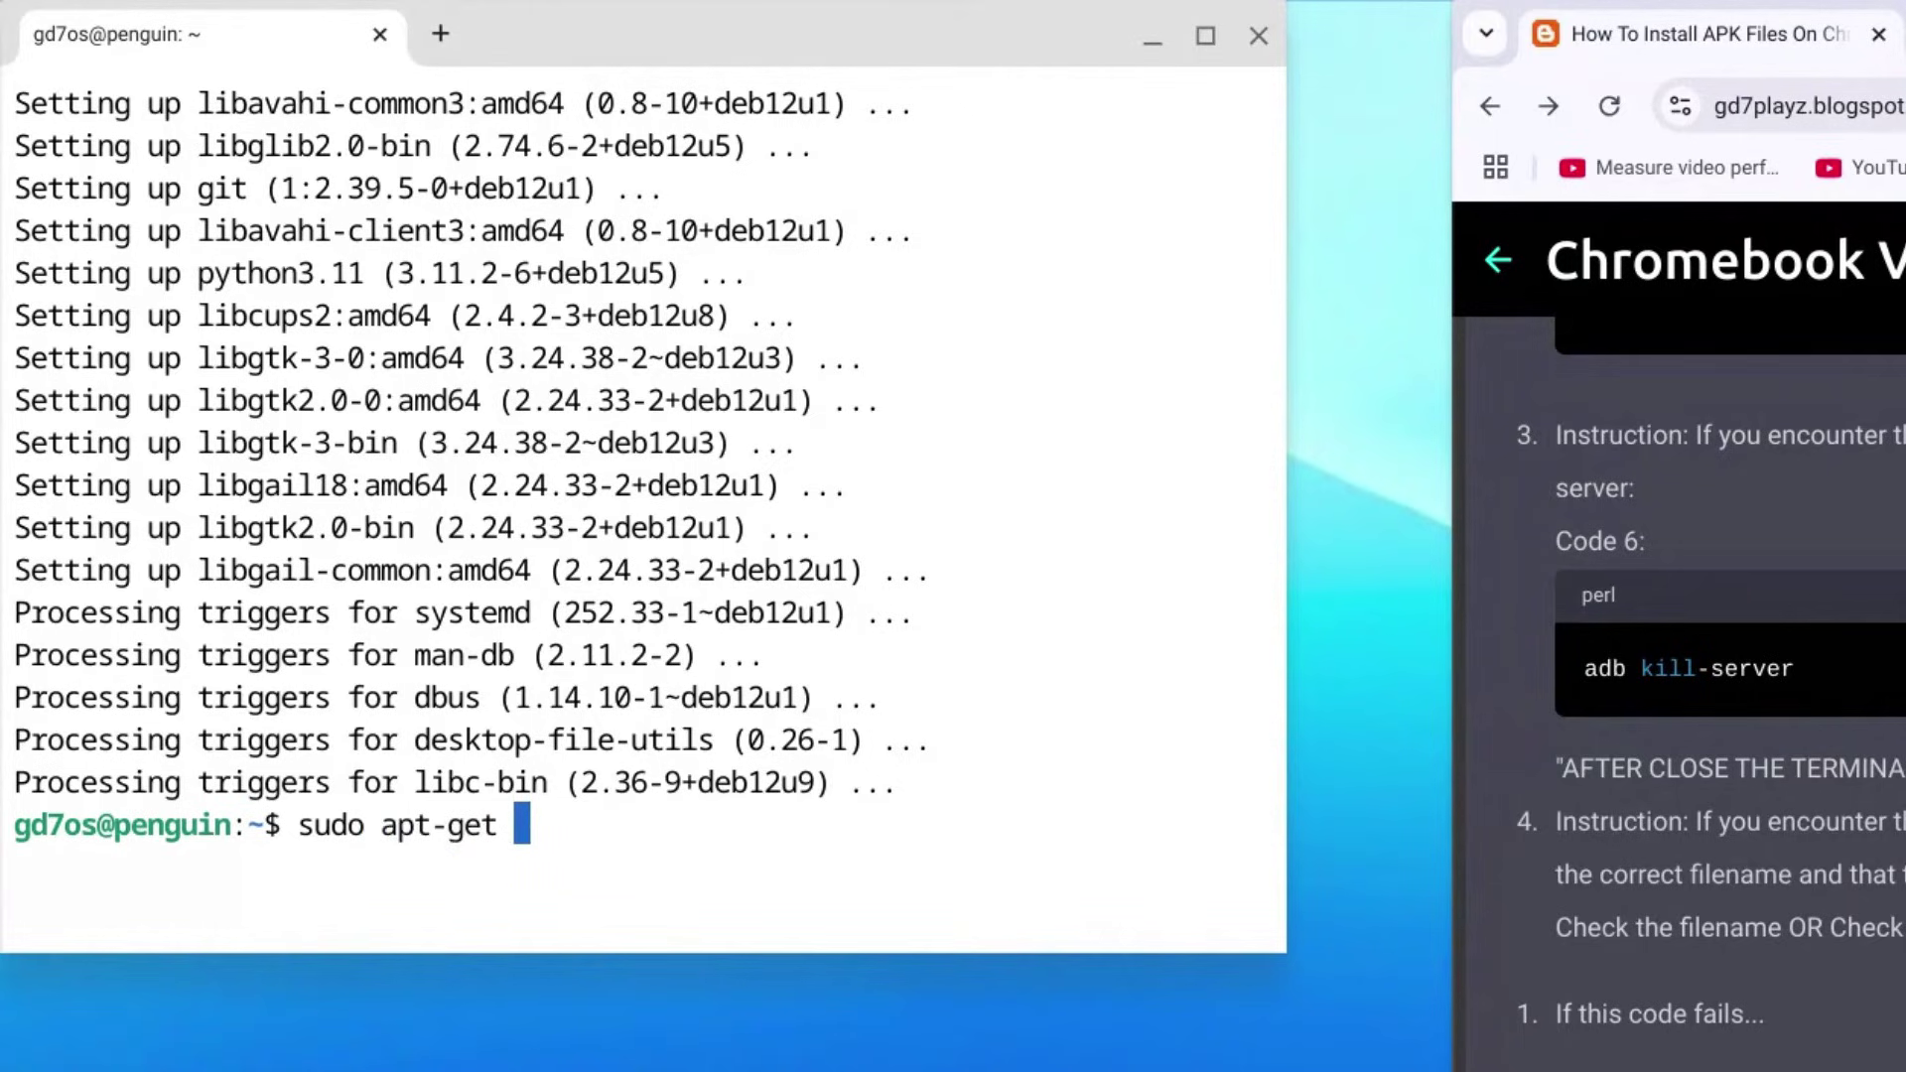
text( install)
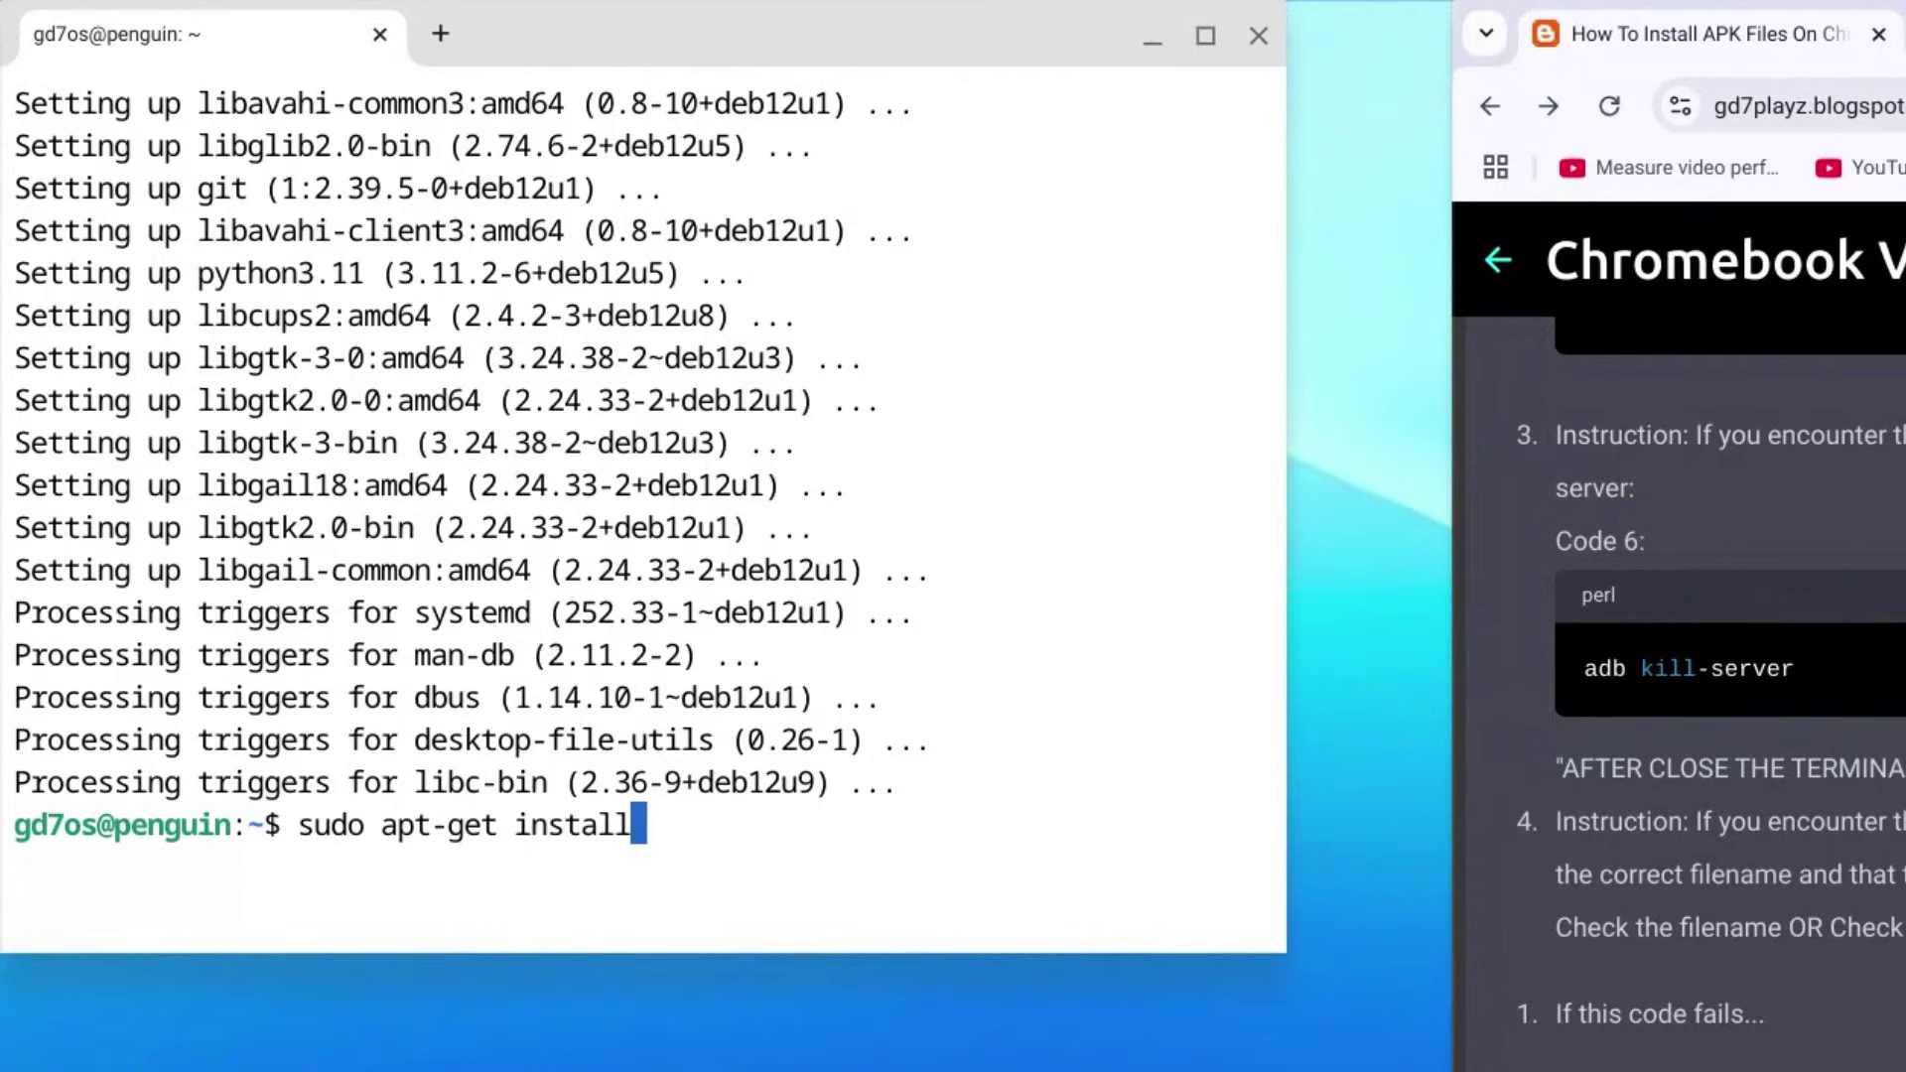
text( an)
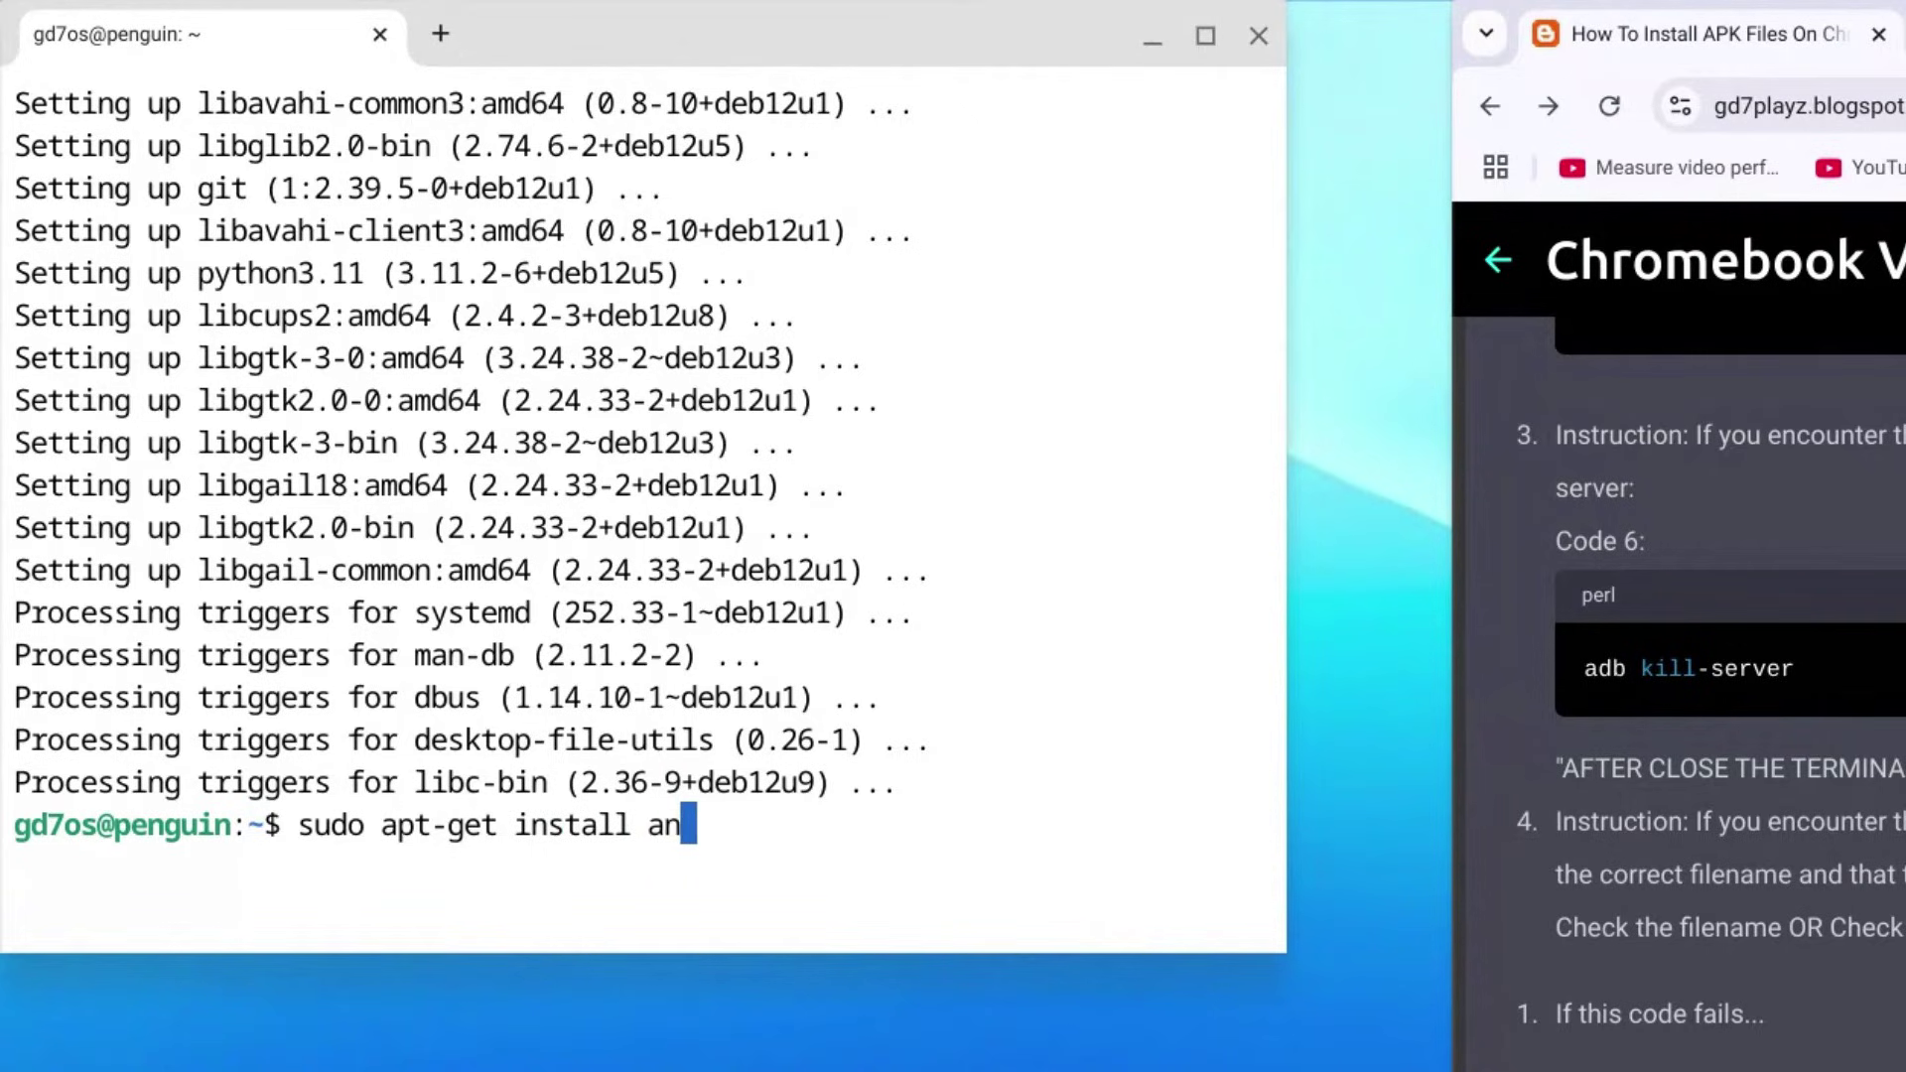
text(droid)
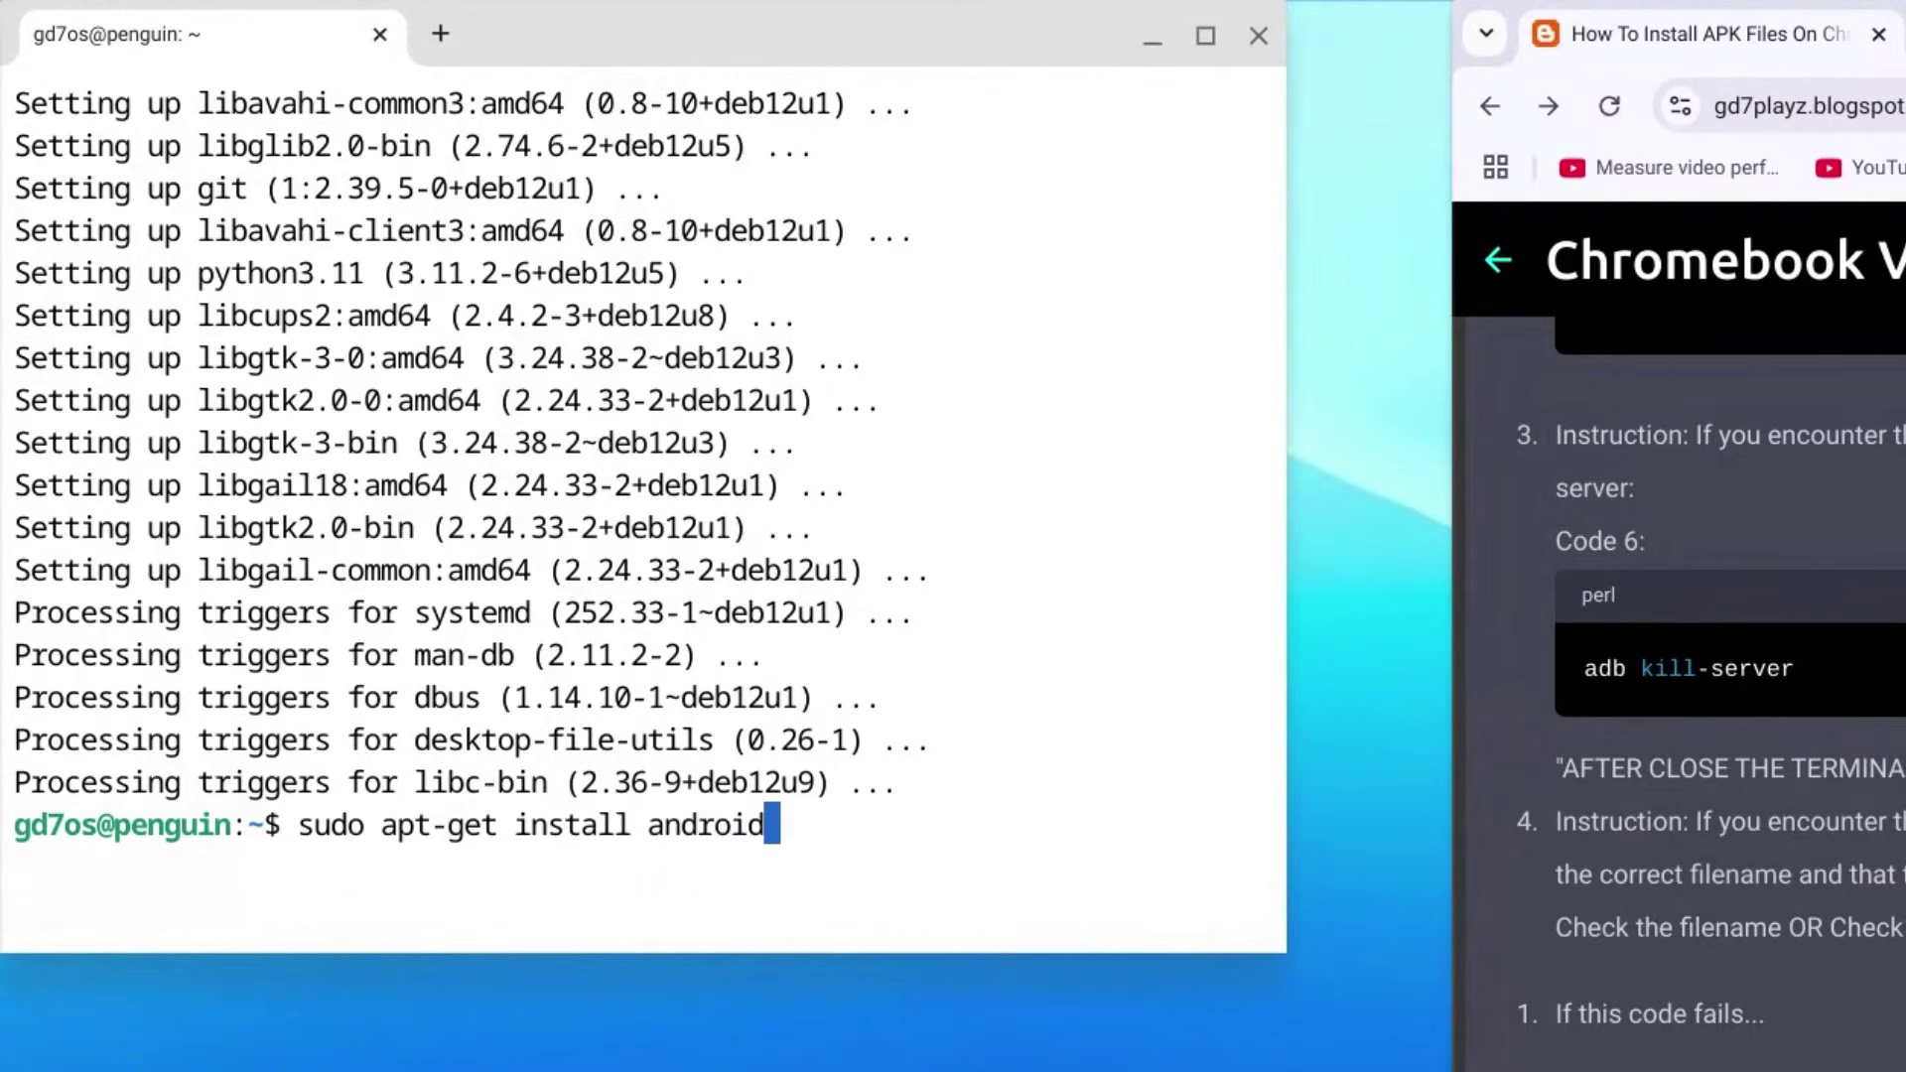
text(-tools)
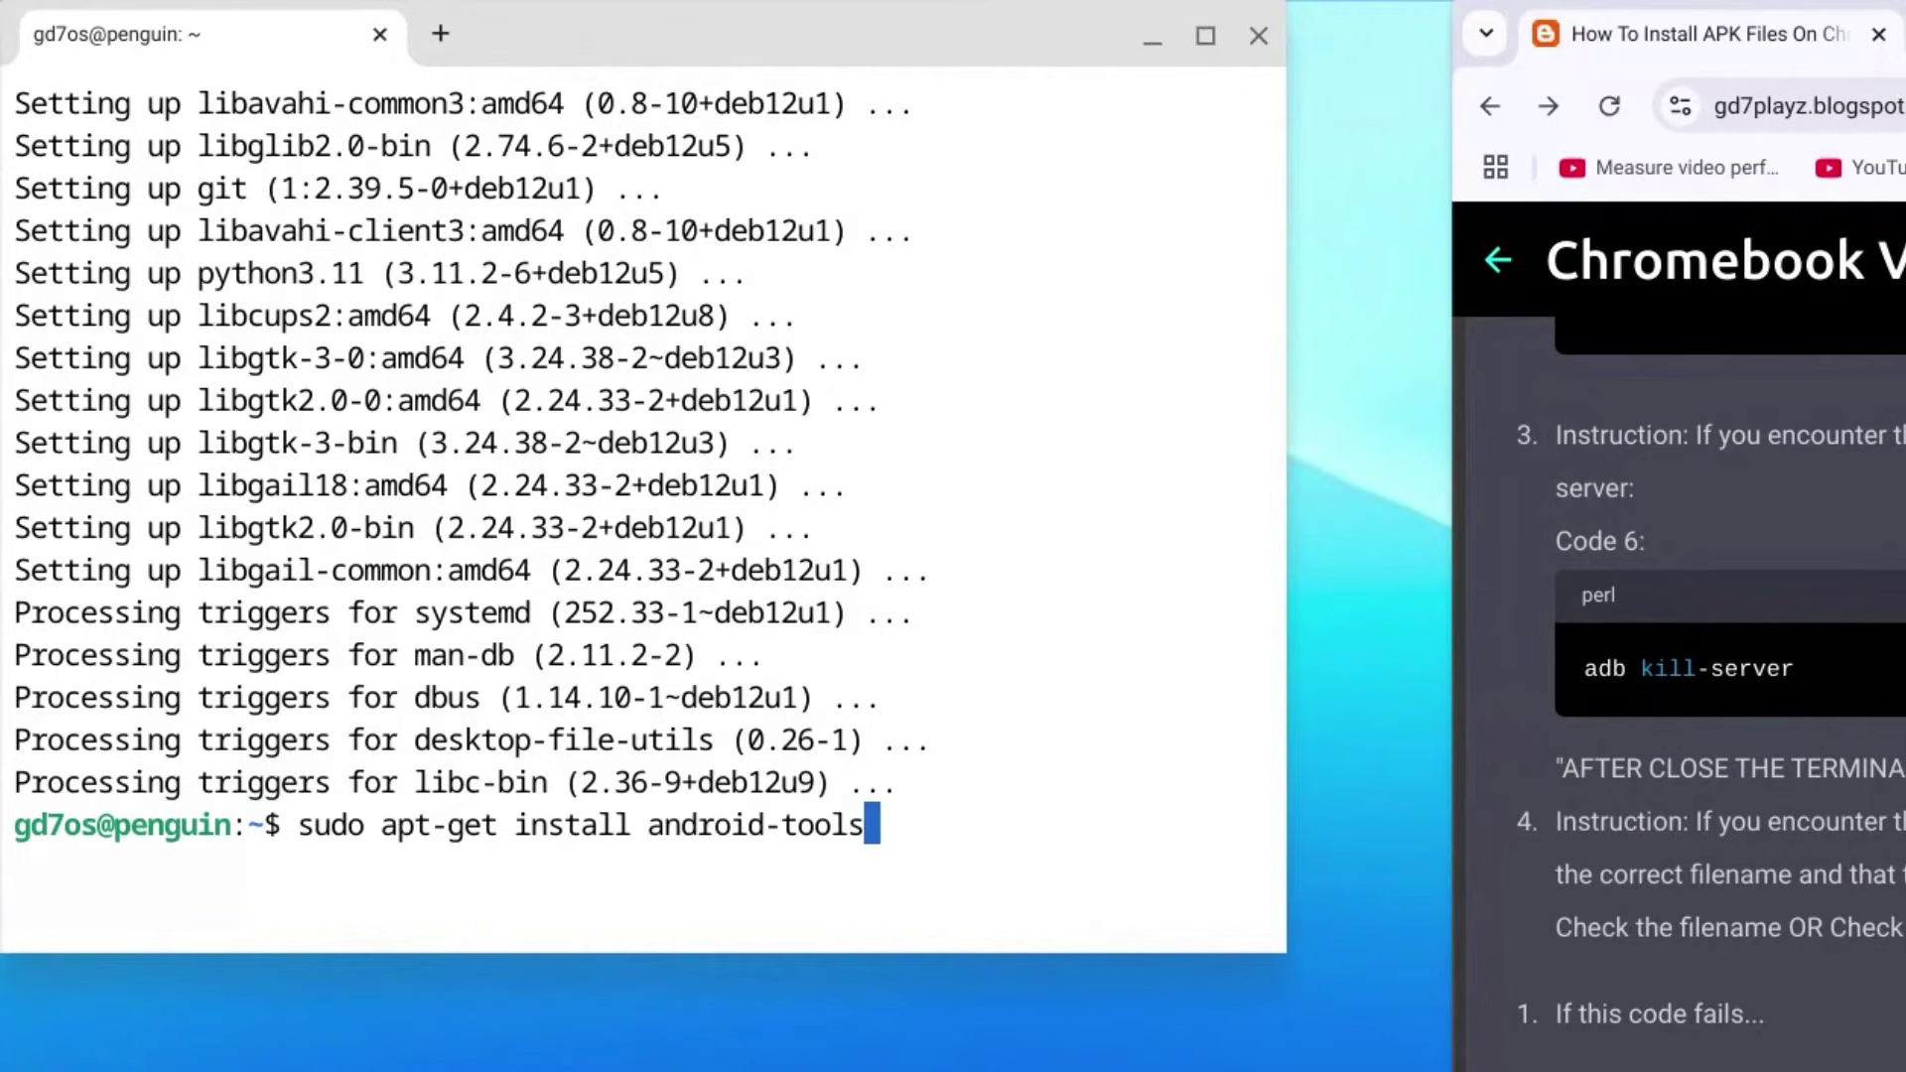
text(-adb)
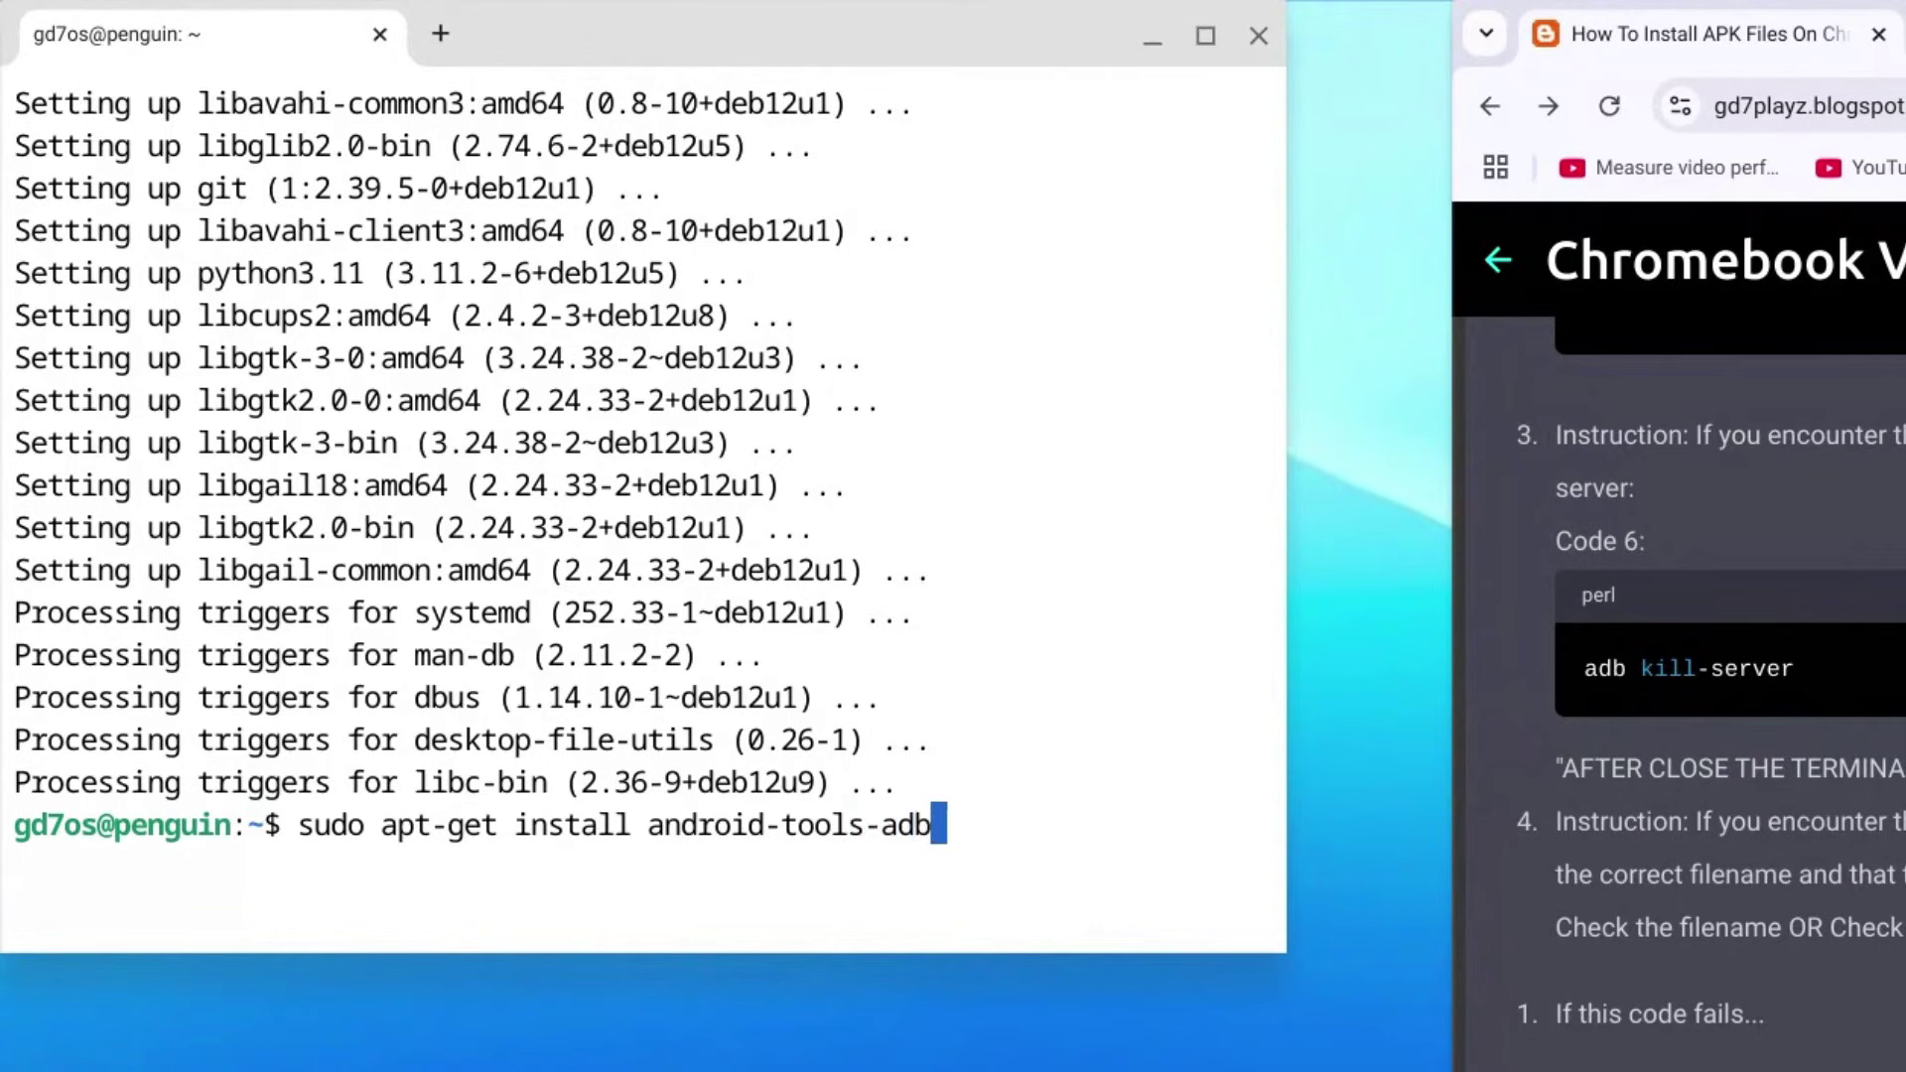
key(Return)
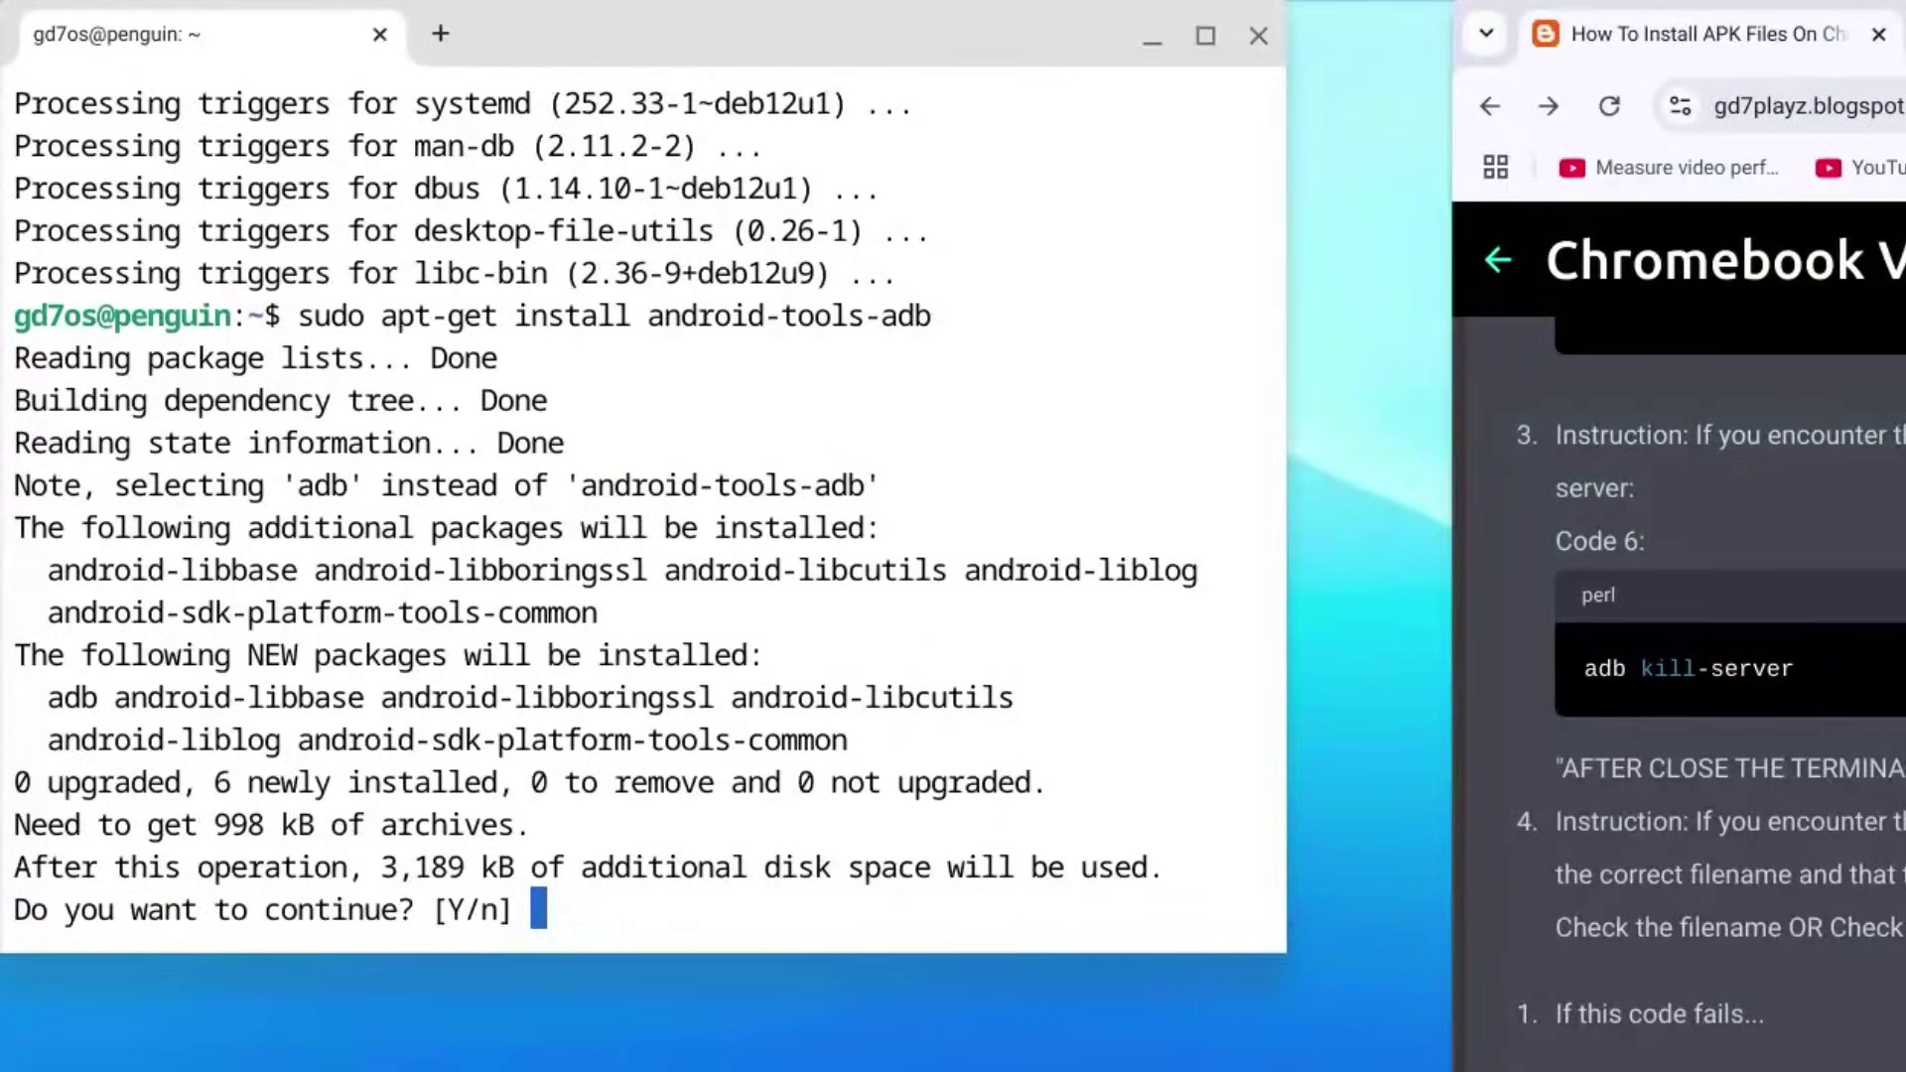
text(y)
key(Return)
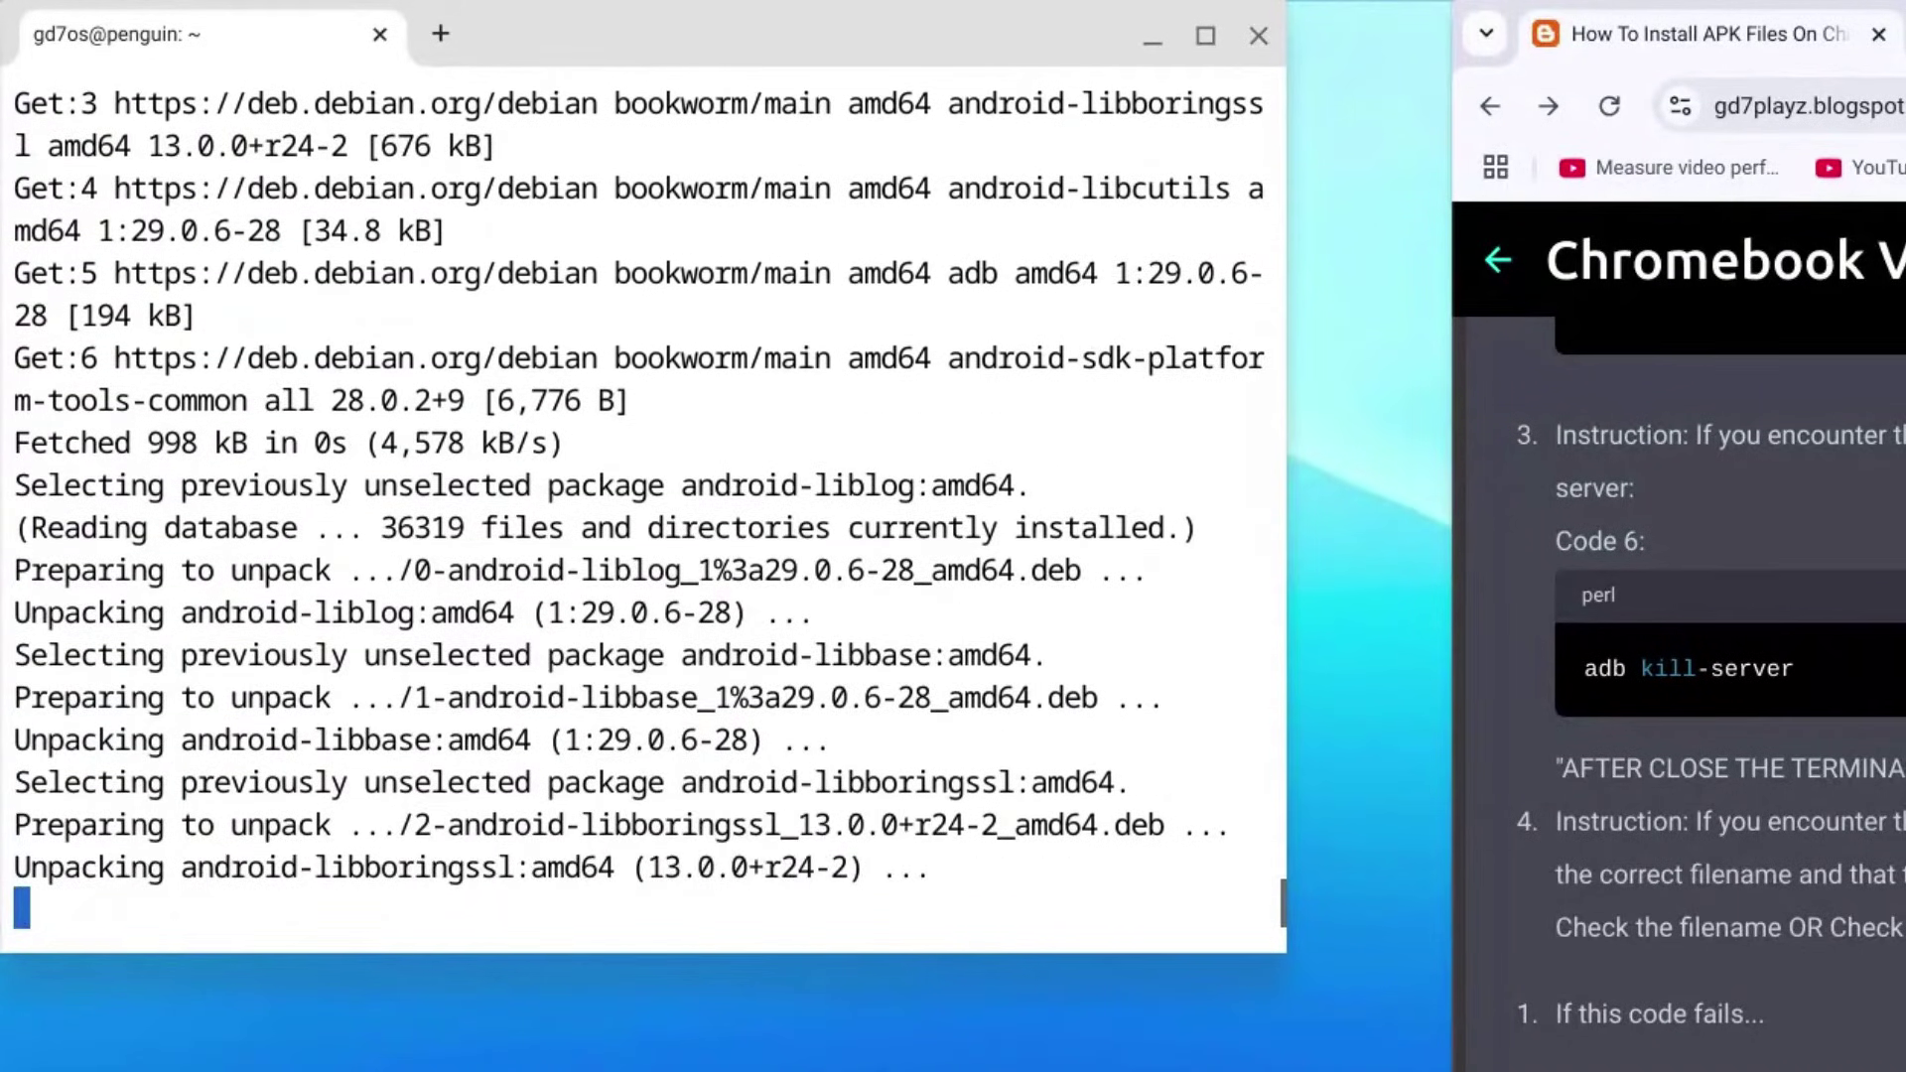
Step: Run the blog's adb connect 100.115.92.2:5555 command in Terminal and allow USB debugging from this computer
scroll(1678, 695, up, 10)
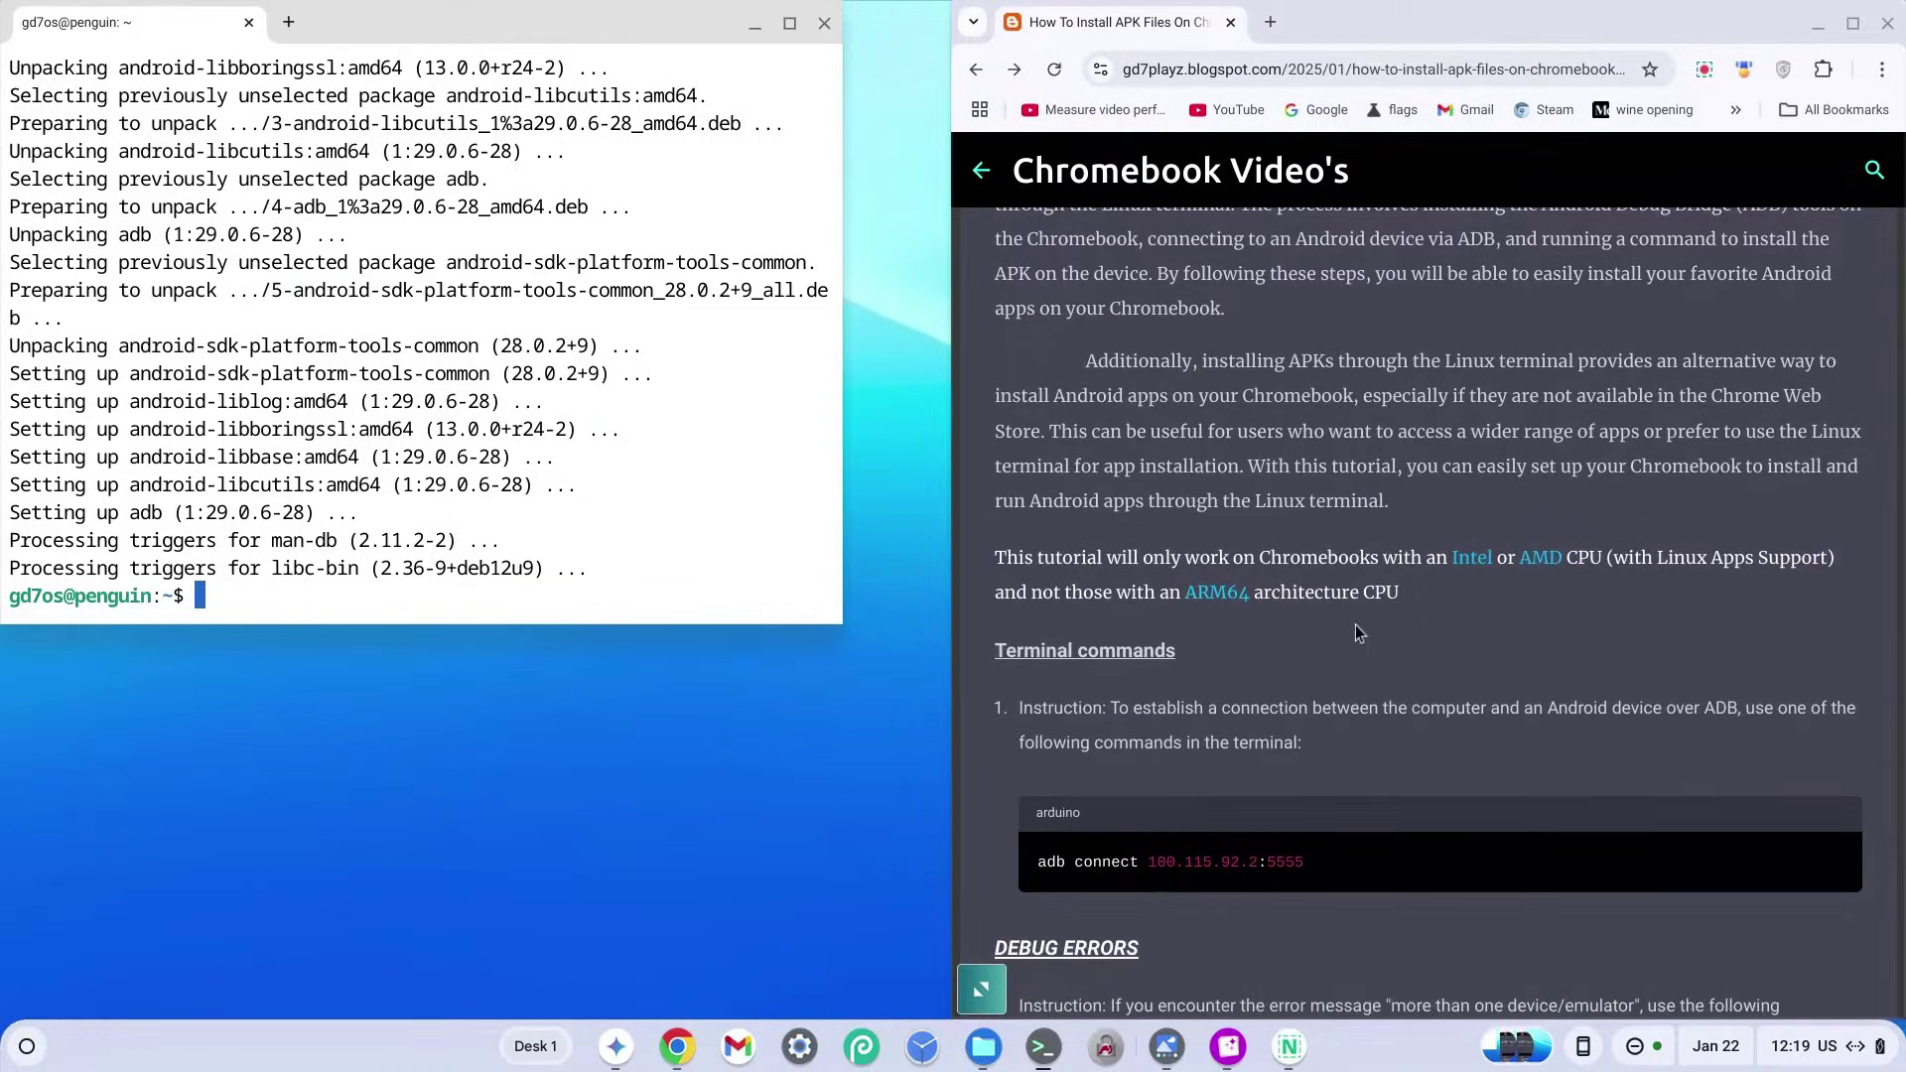
drag(1354, 864, 1083, 864)
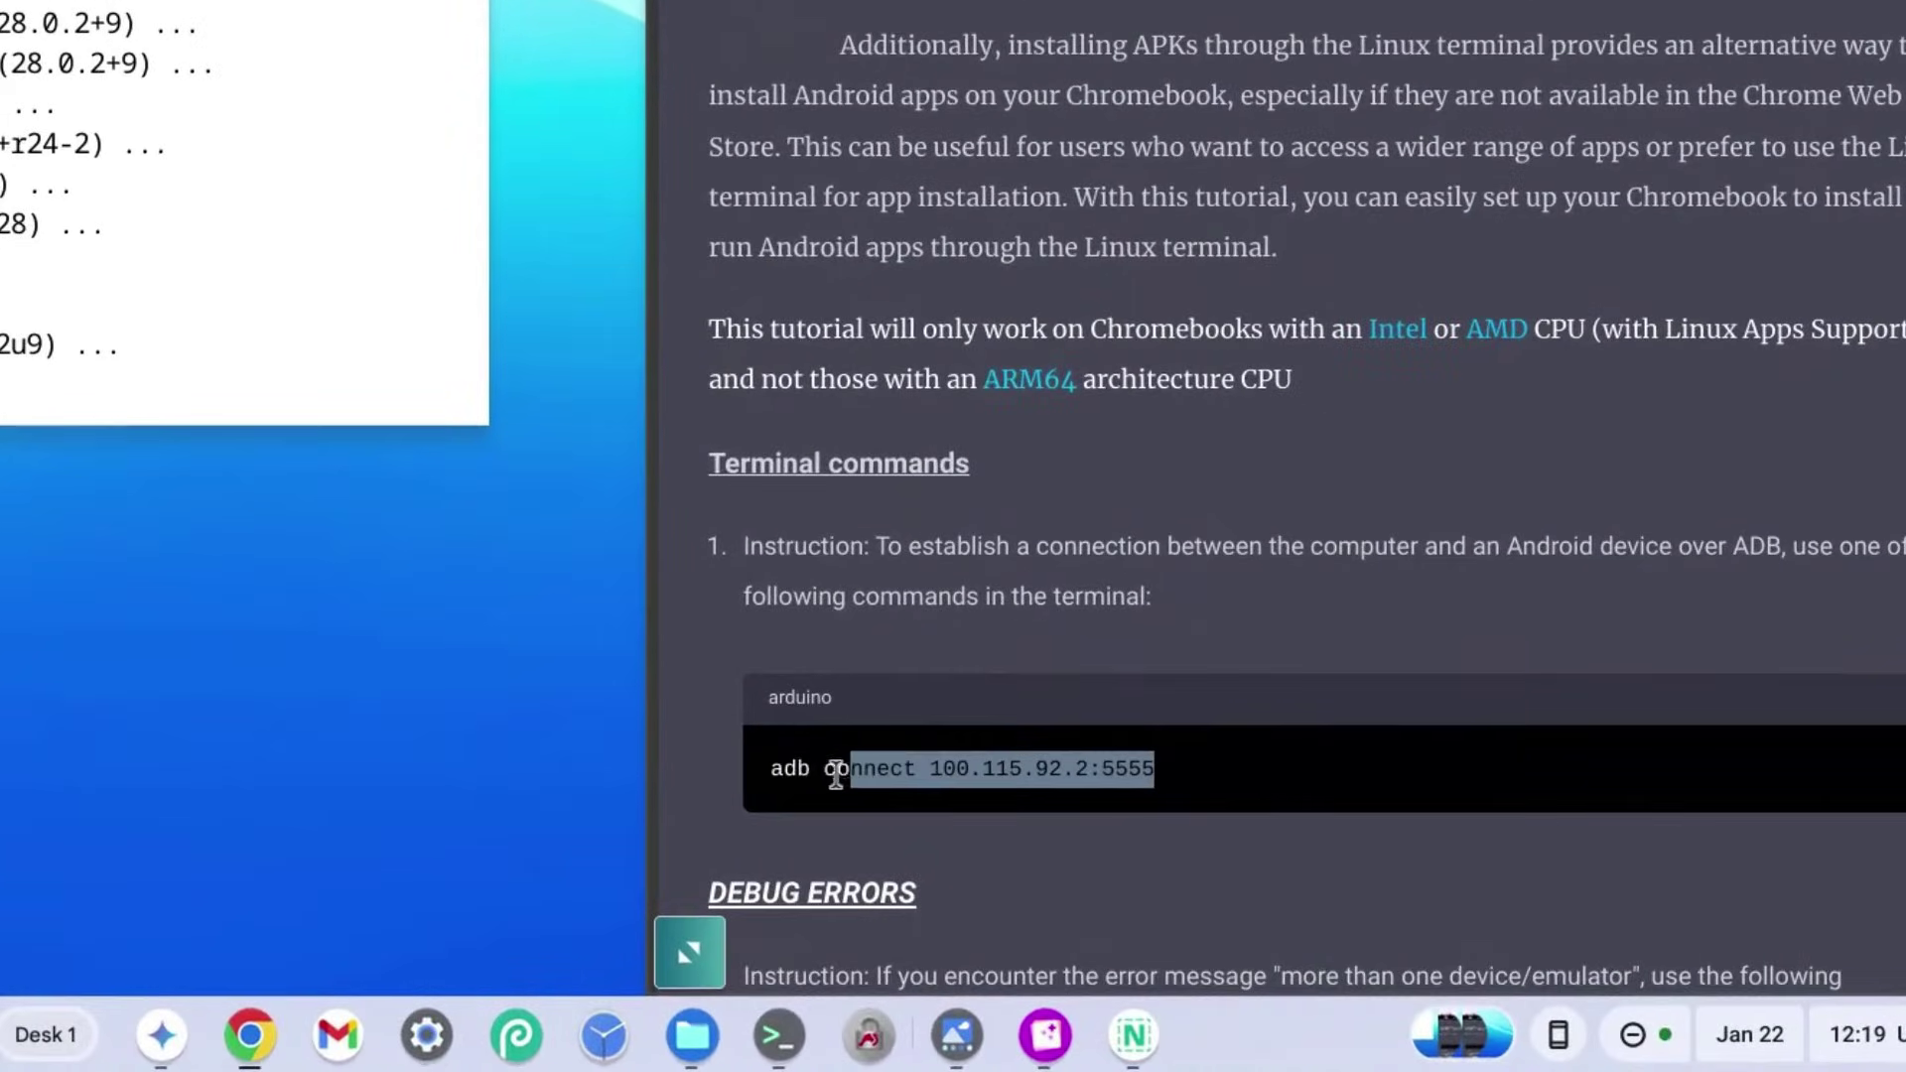
drag(836, 775, 760, 785)
key(ctrl+c)
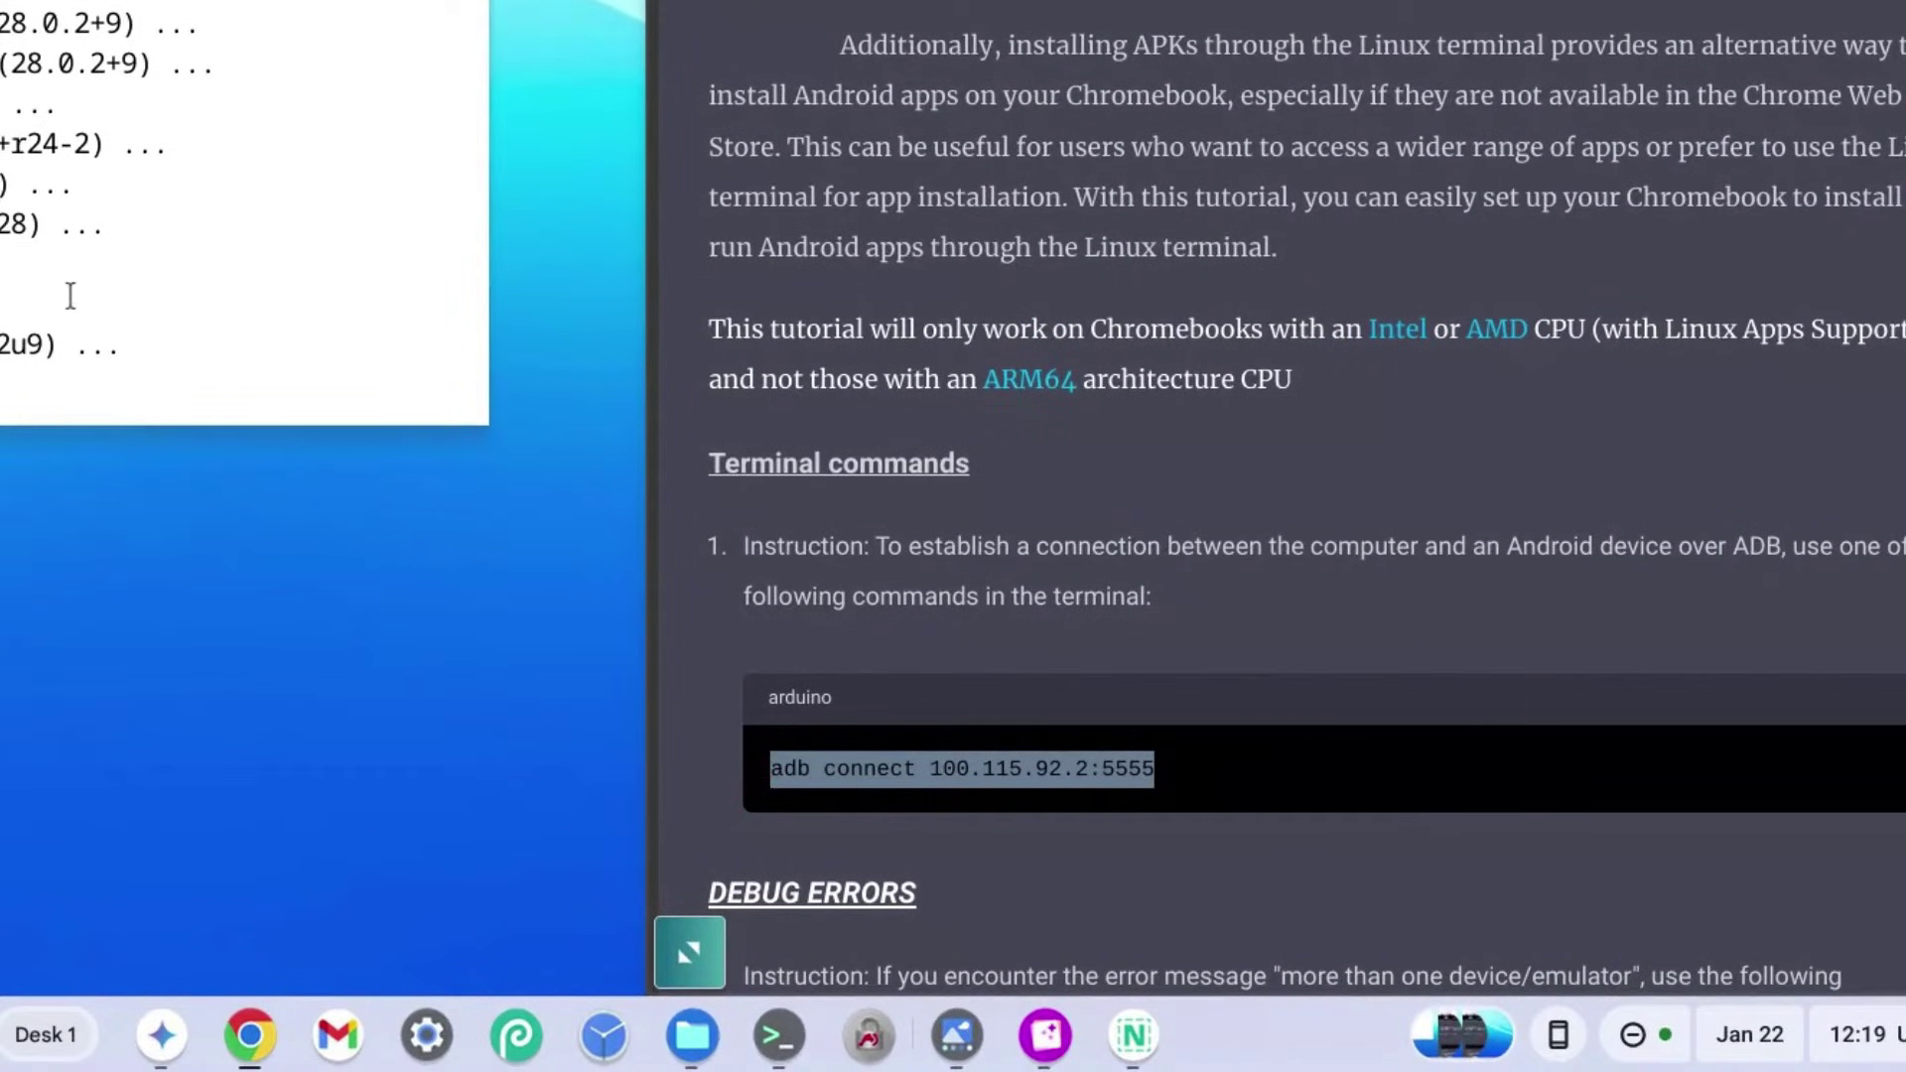
right_click(136, 318)
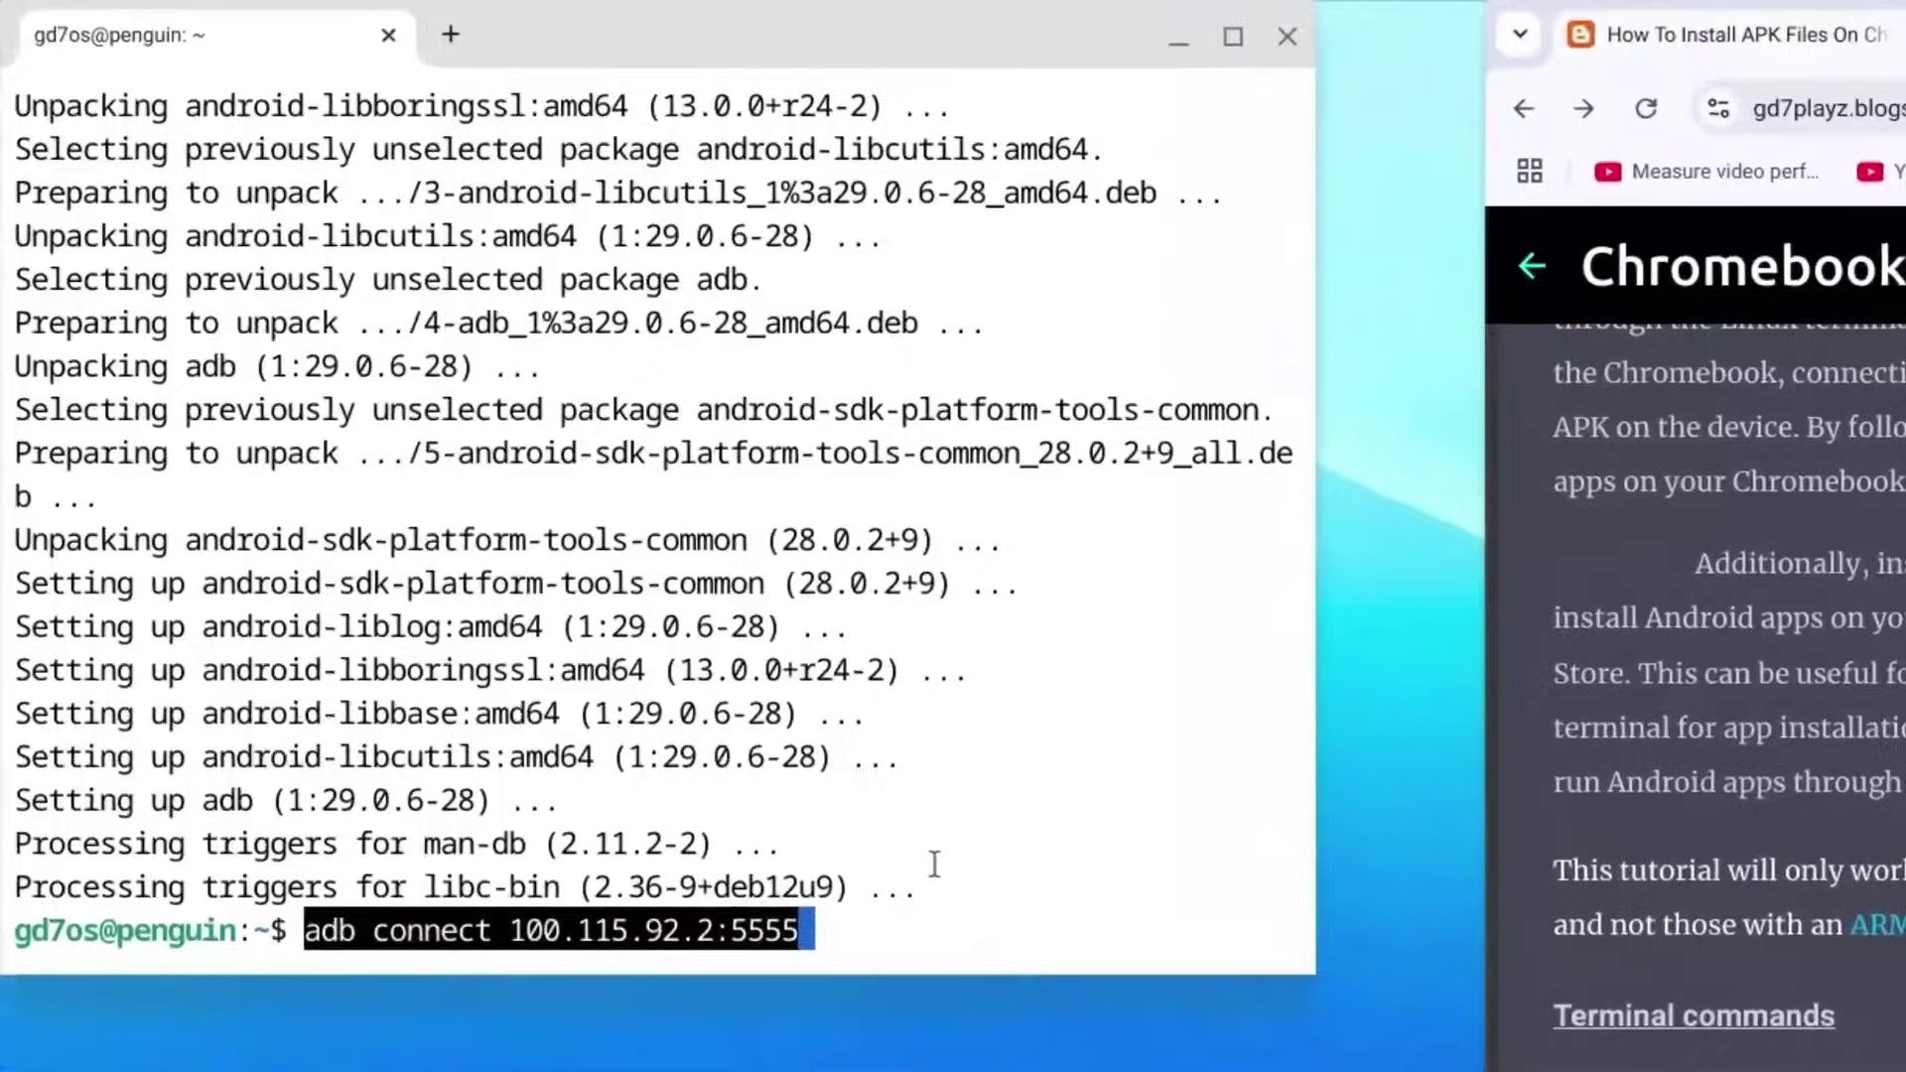
key(Return)
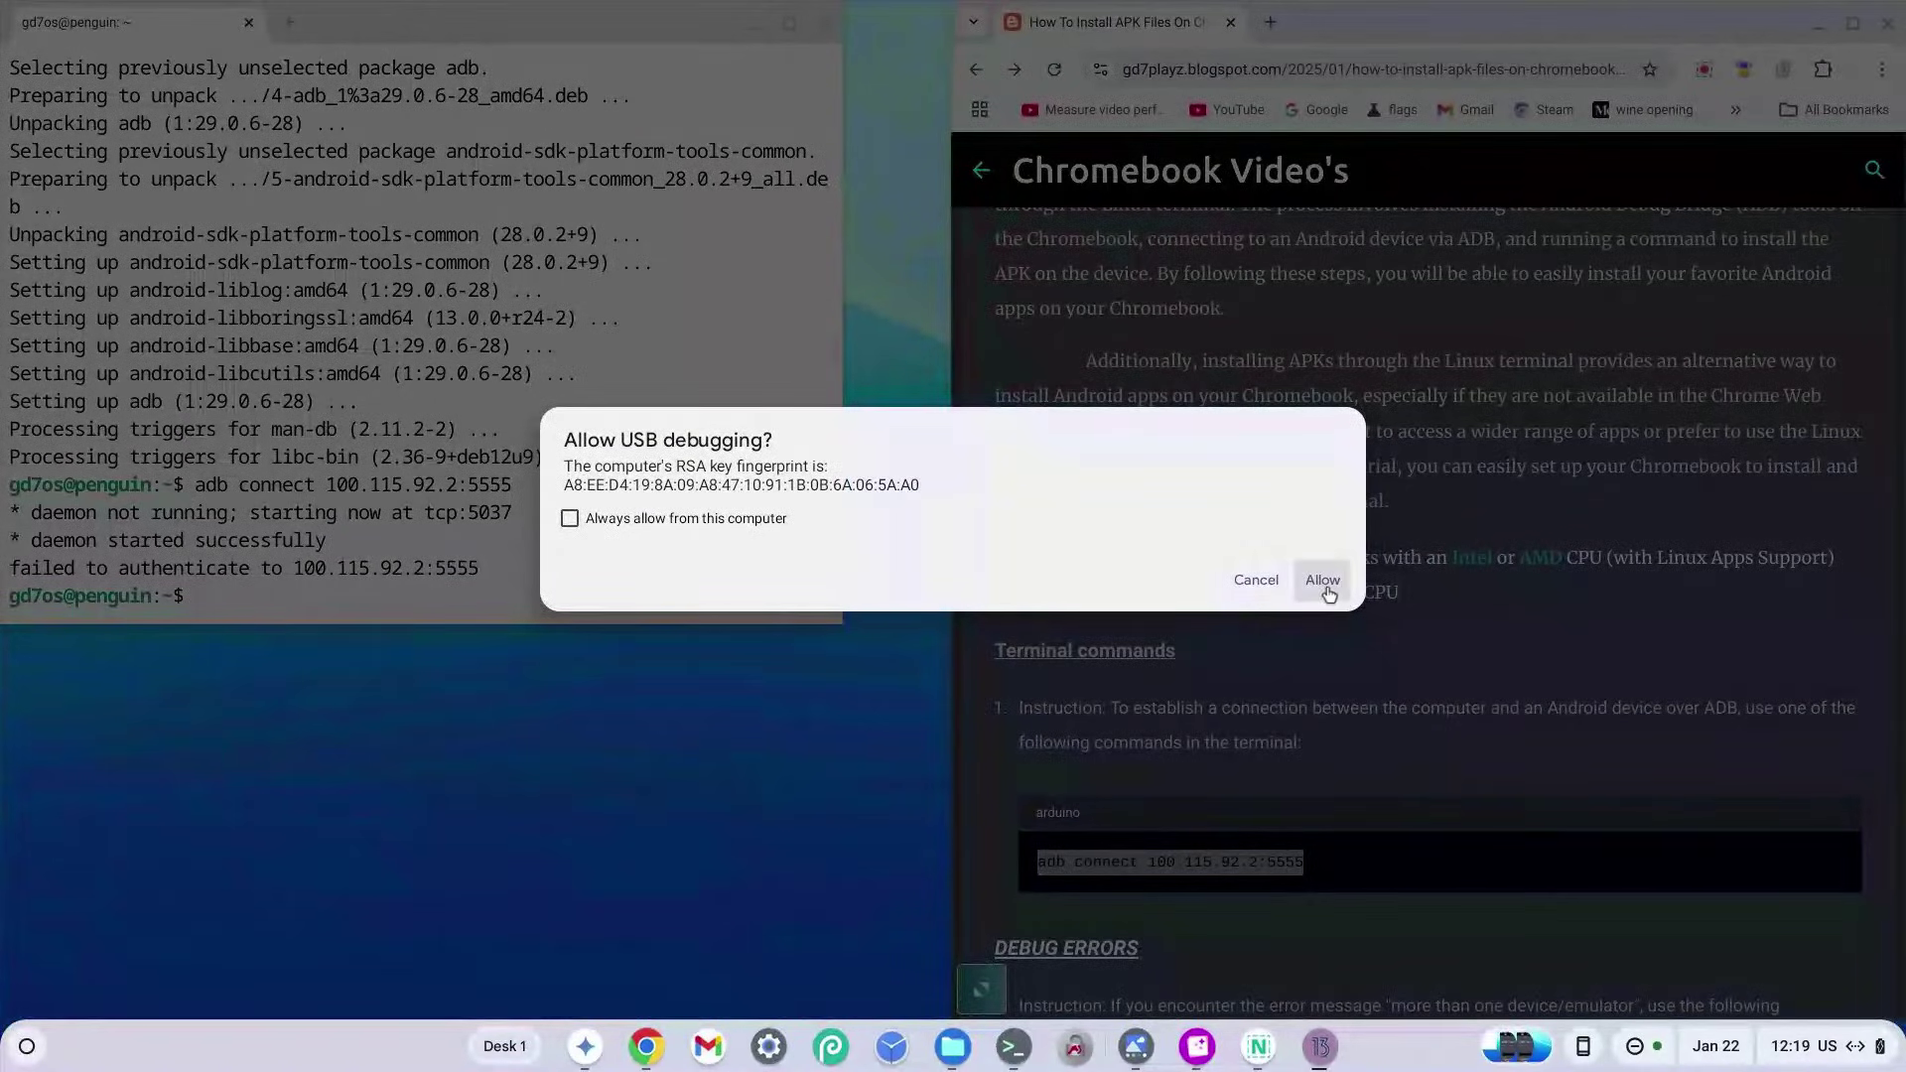
click(1324, 582)
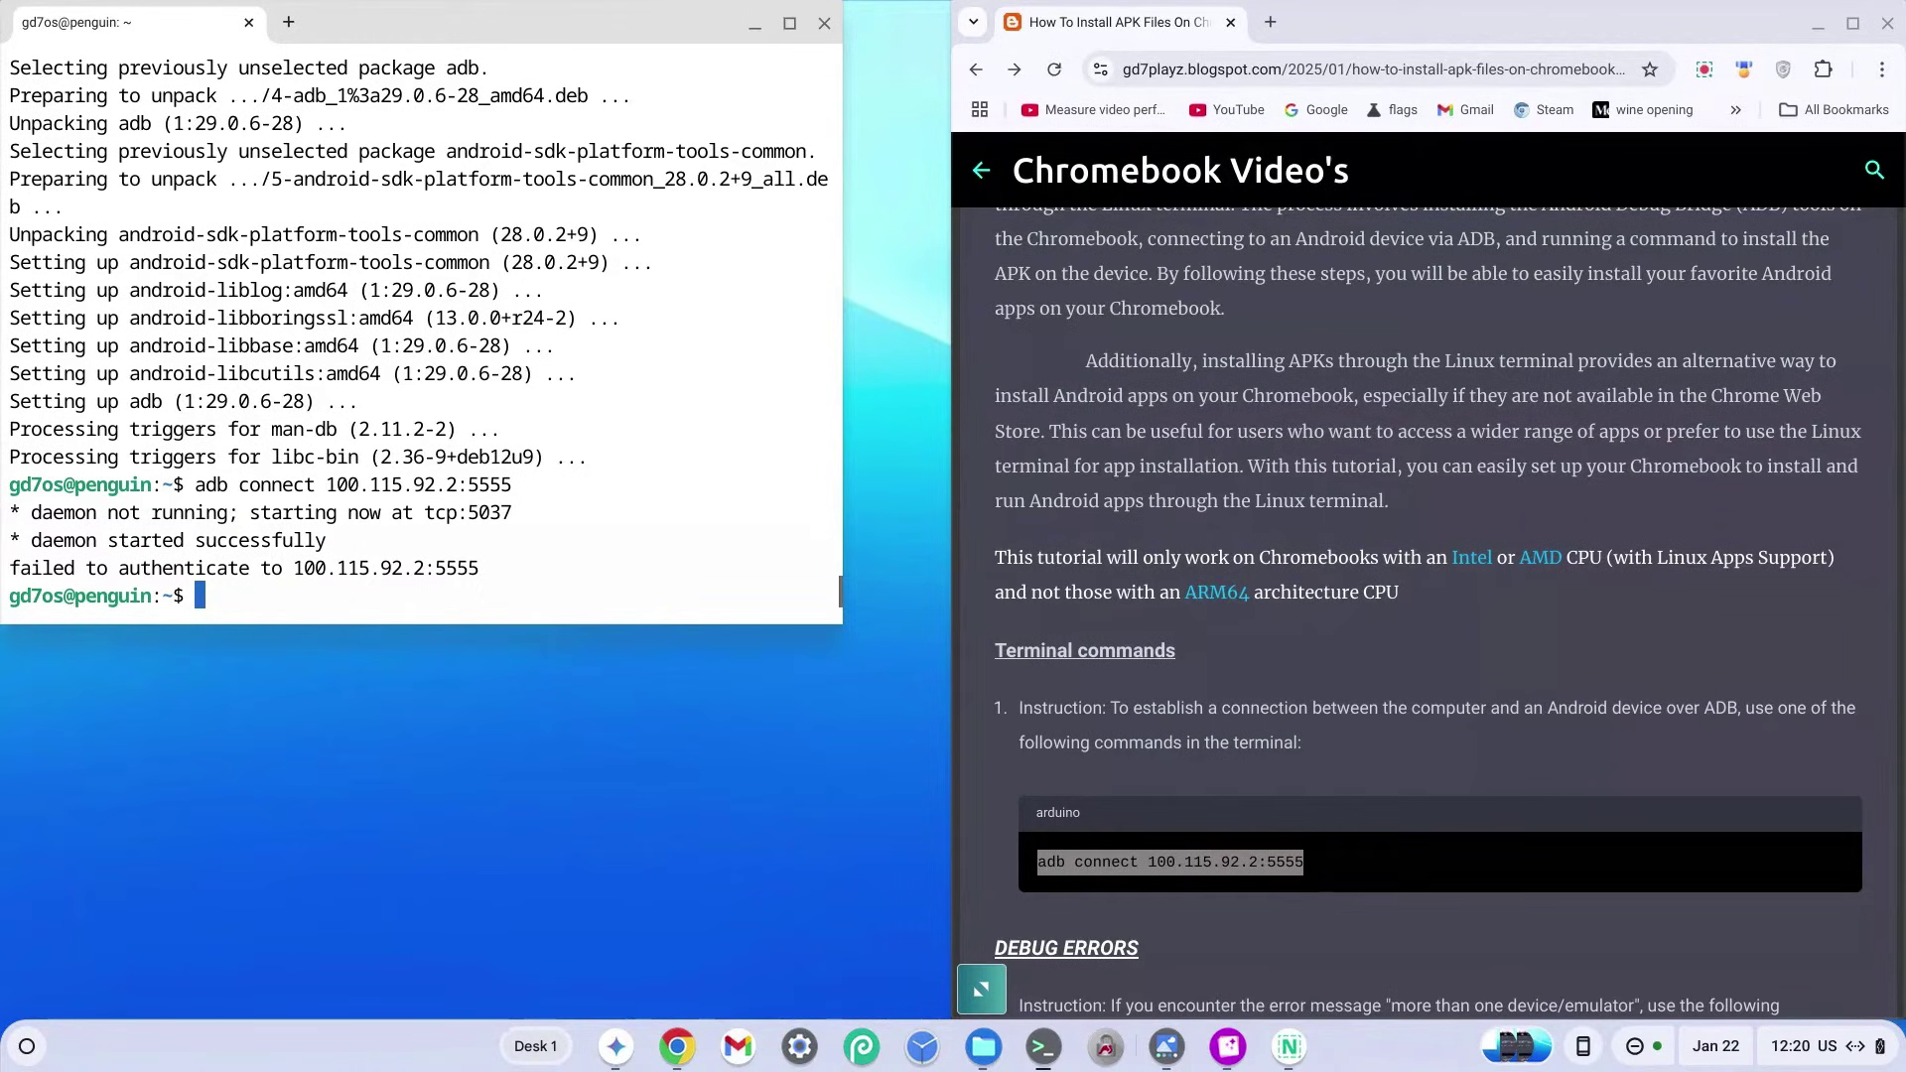
Step: Run adb install "notepad.apk" in the terminal; it fails with a more-than-one-device error
text(adb )
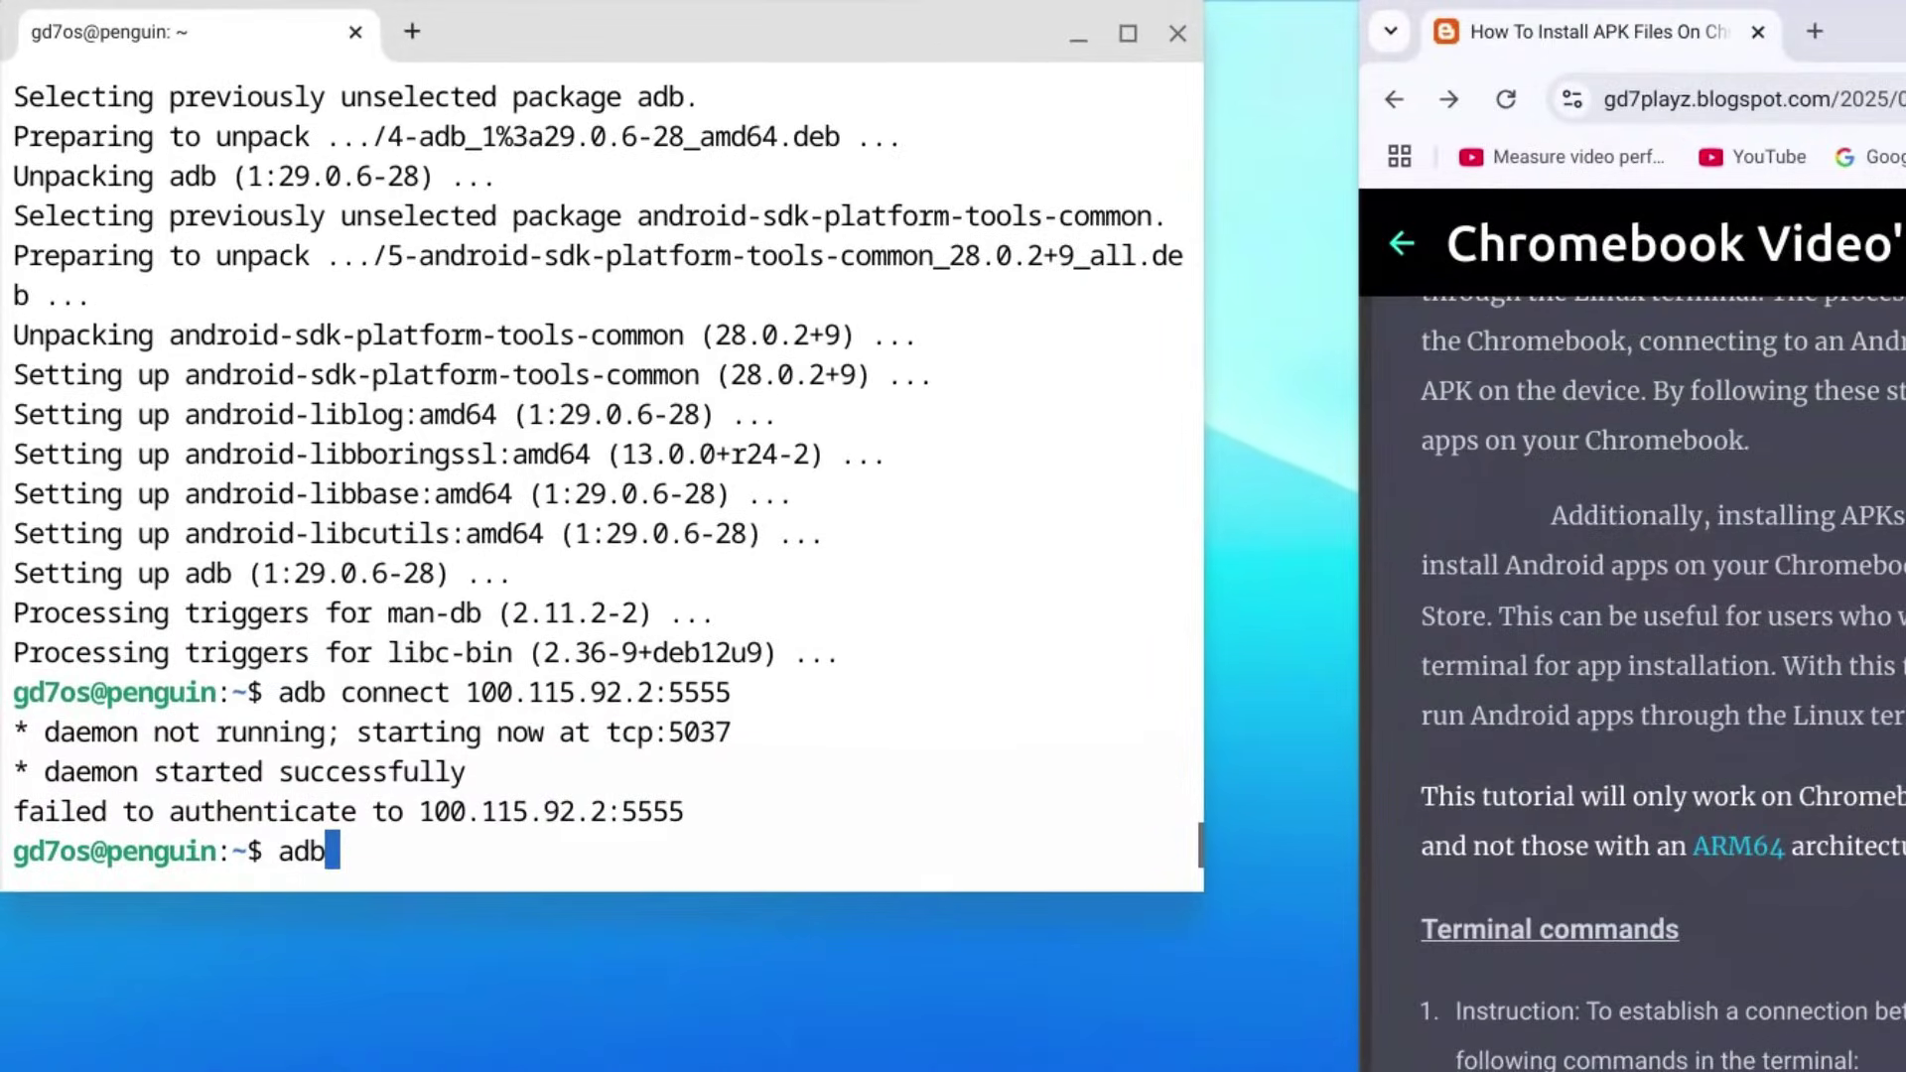
text(install)
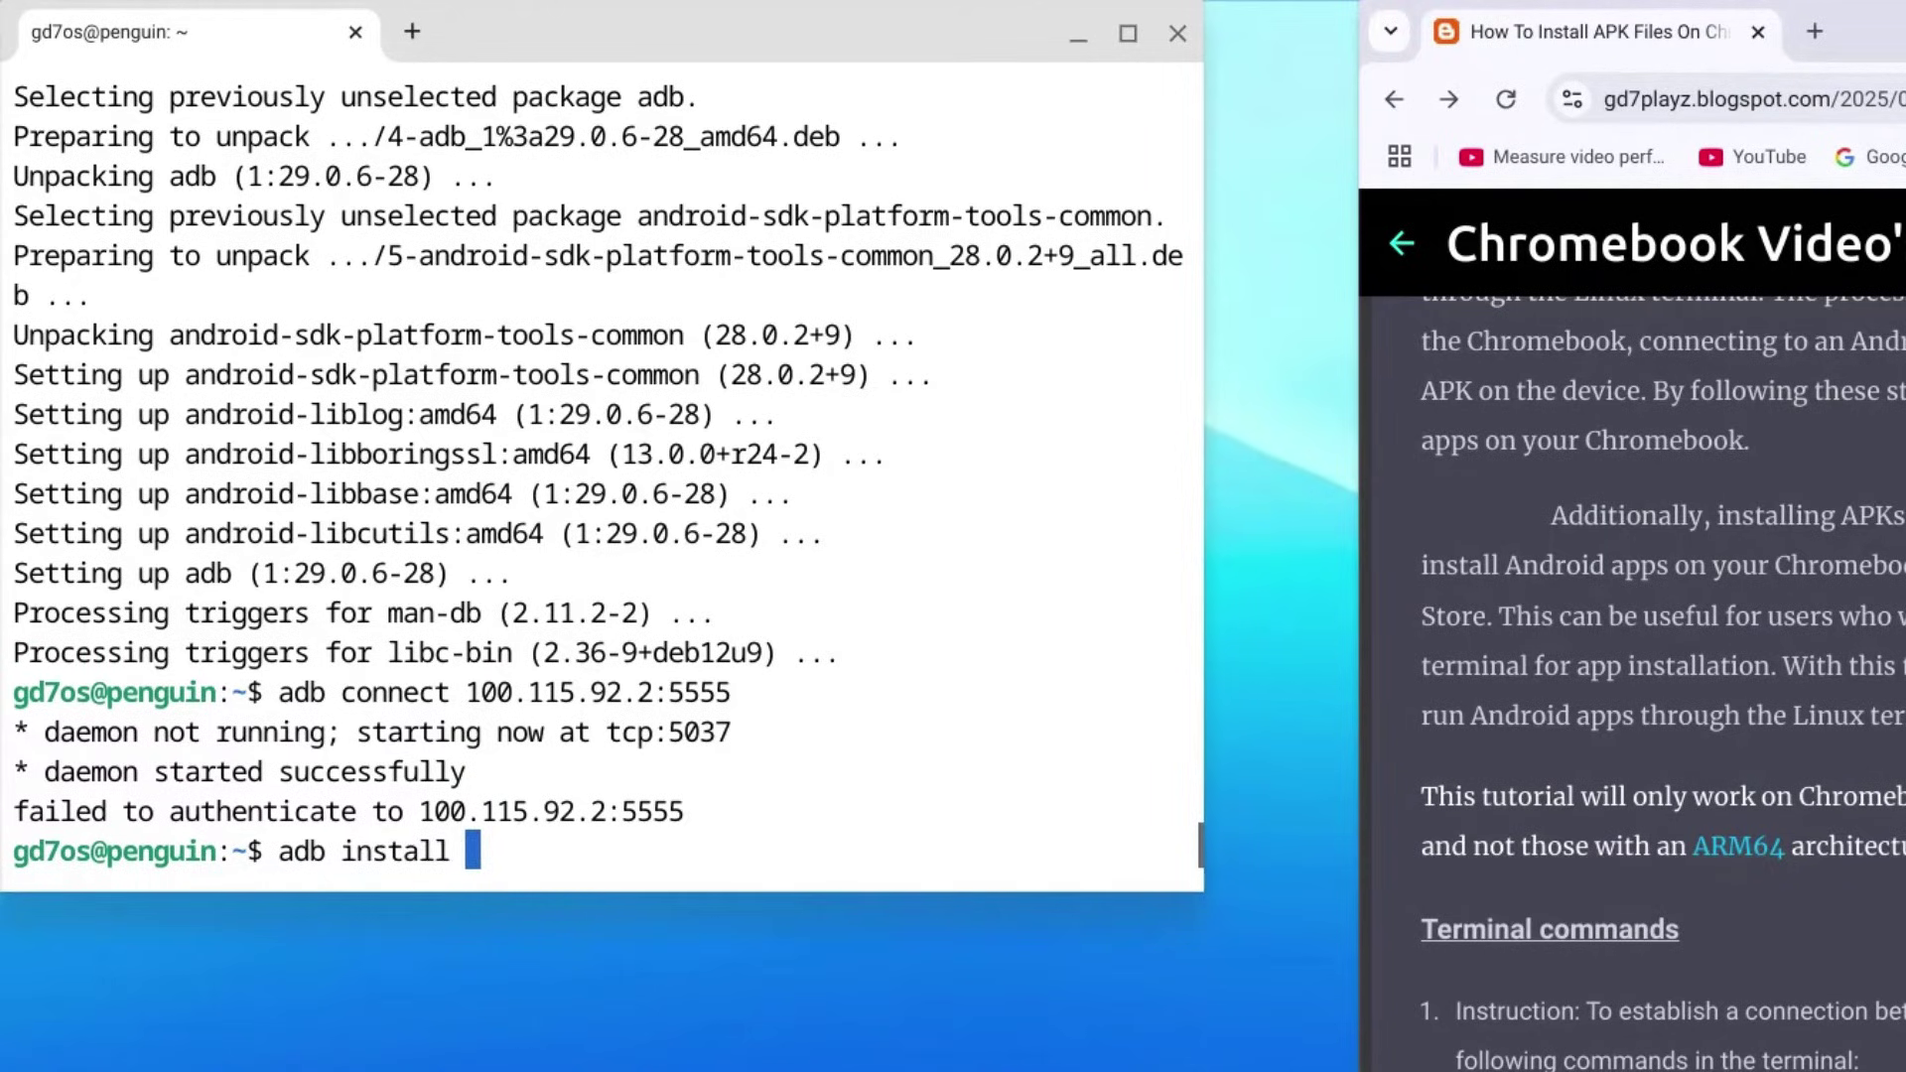
text( "notepad)
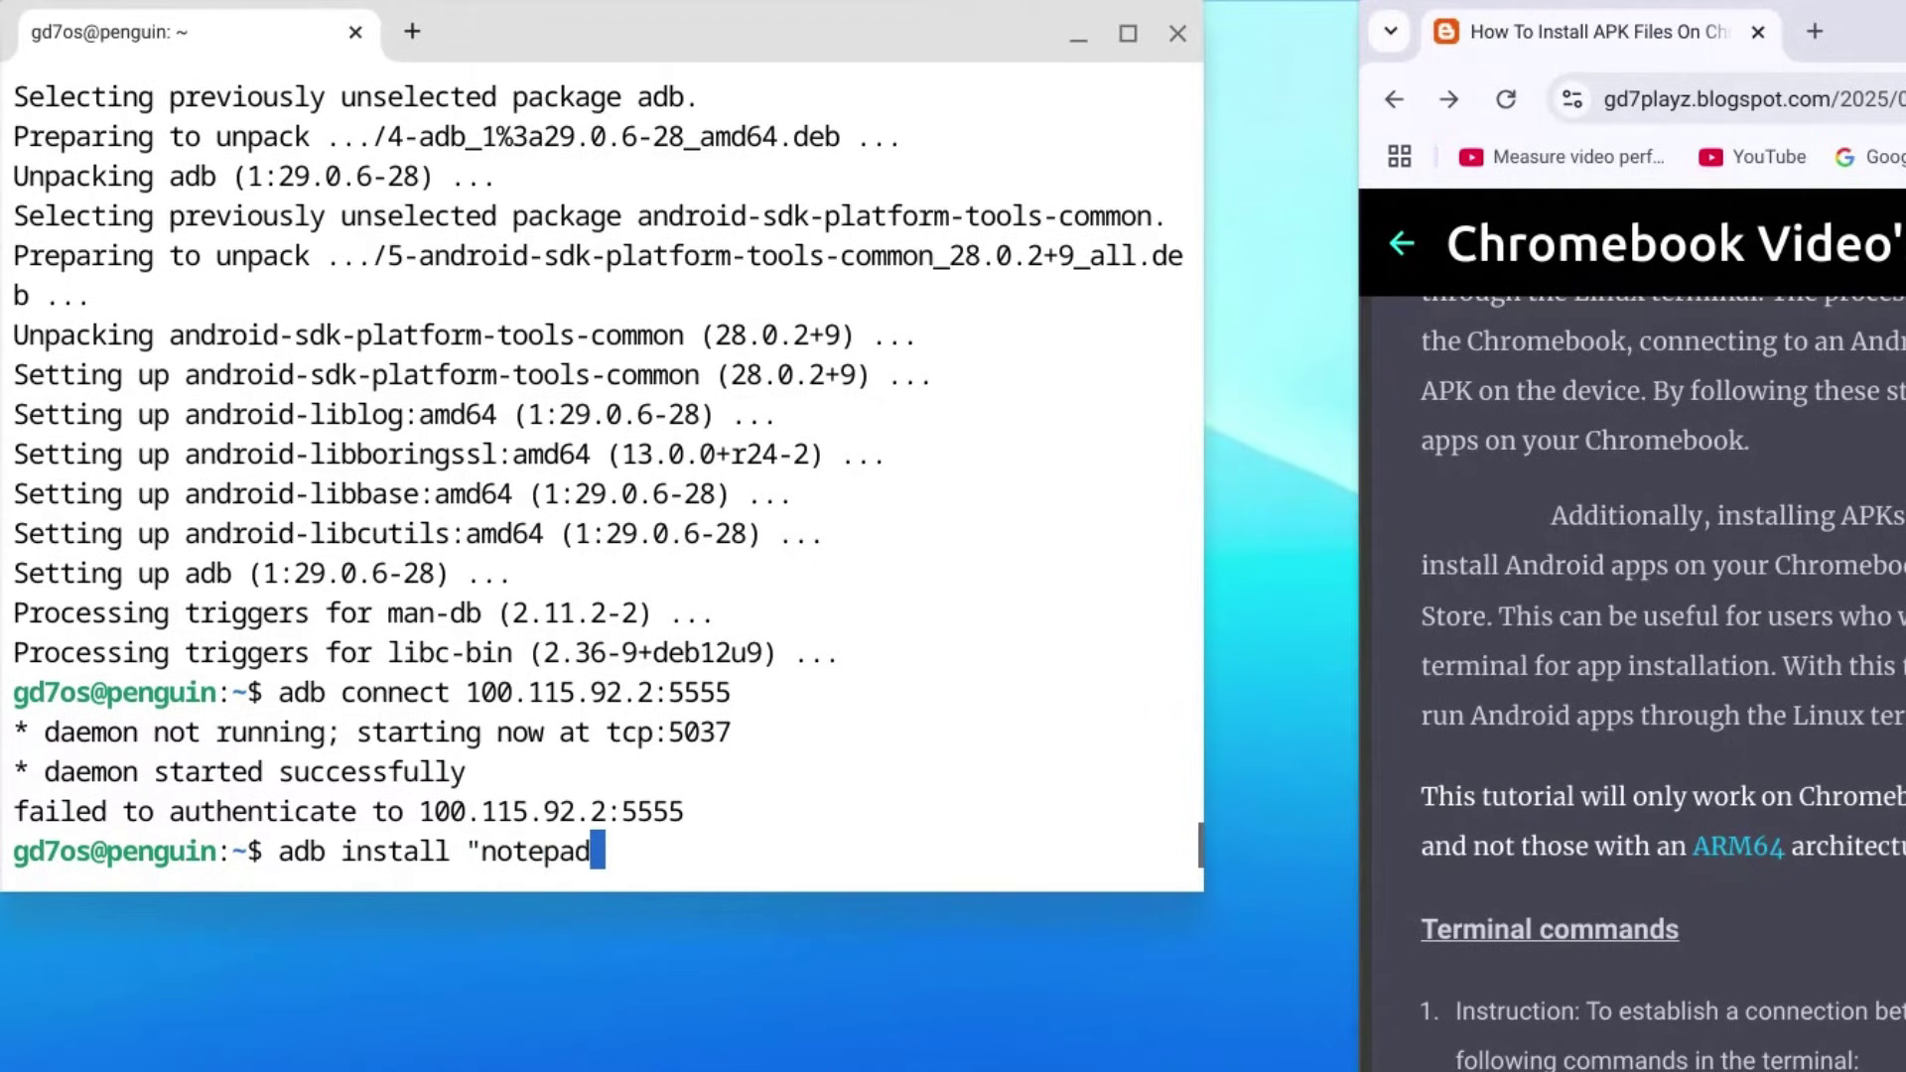
text(.apk)
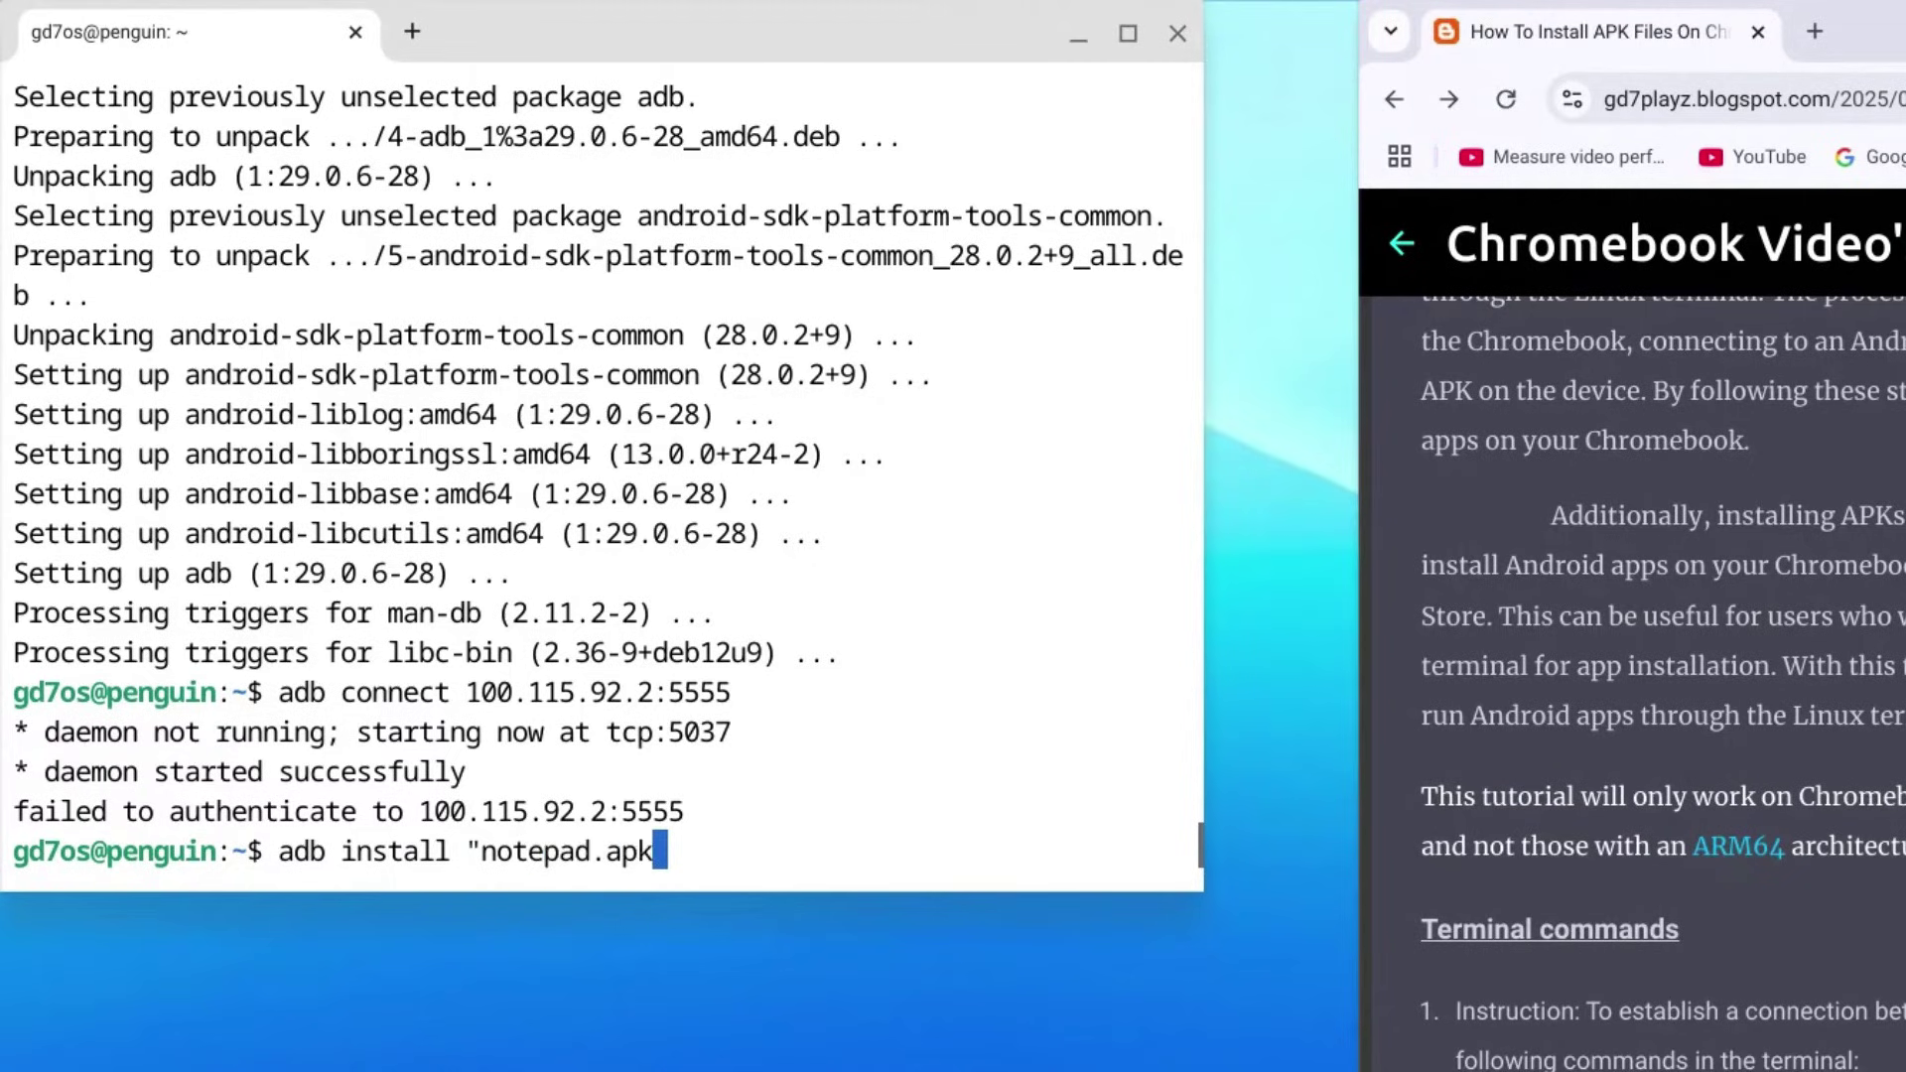
text(")
key(Return)
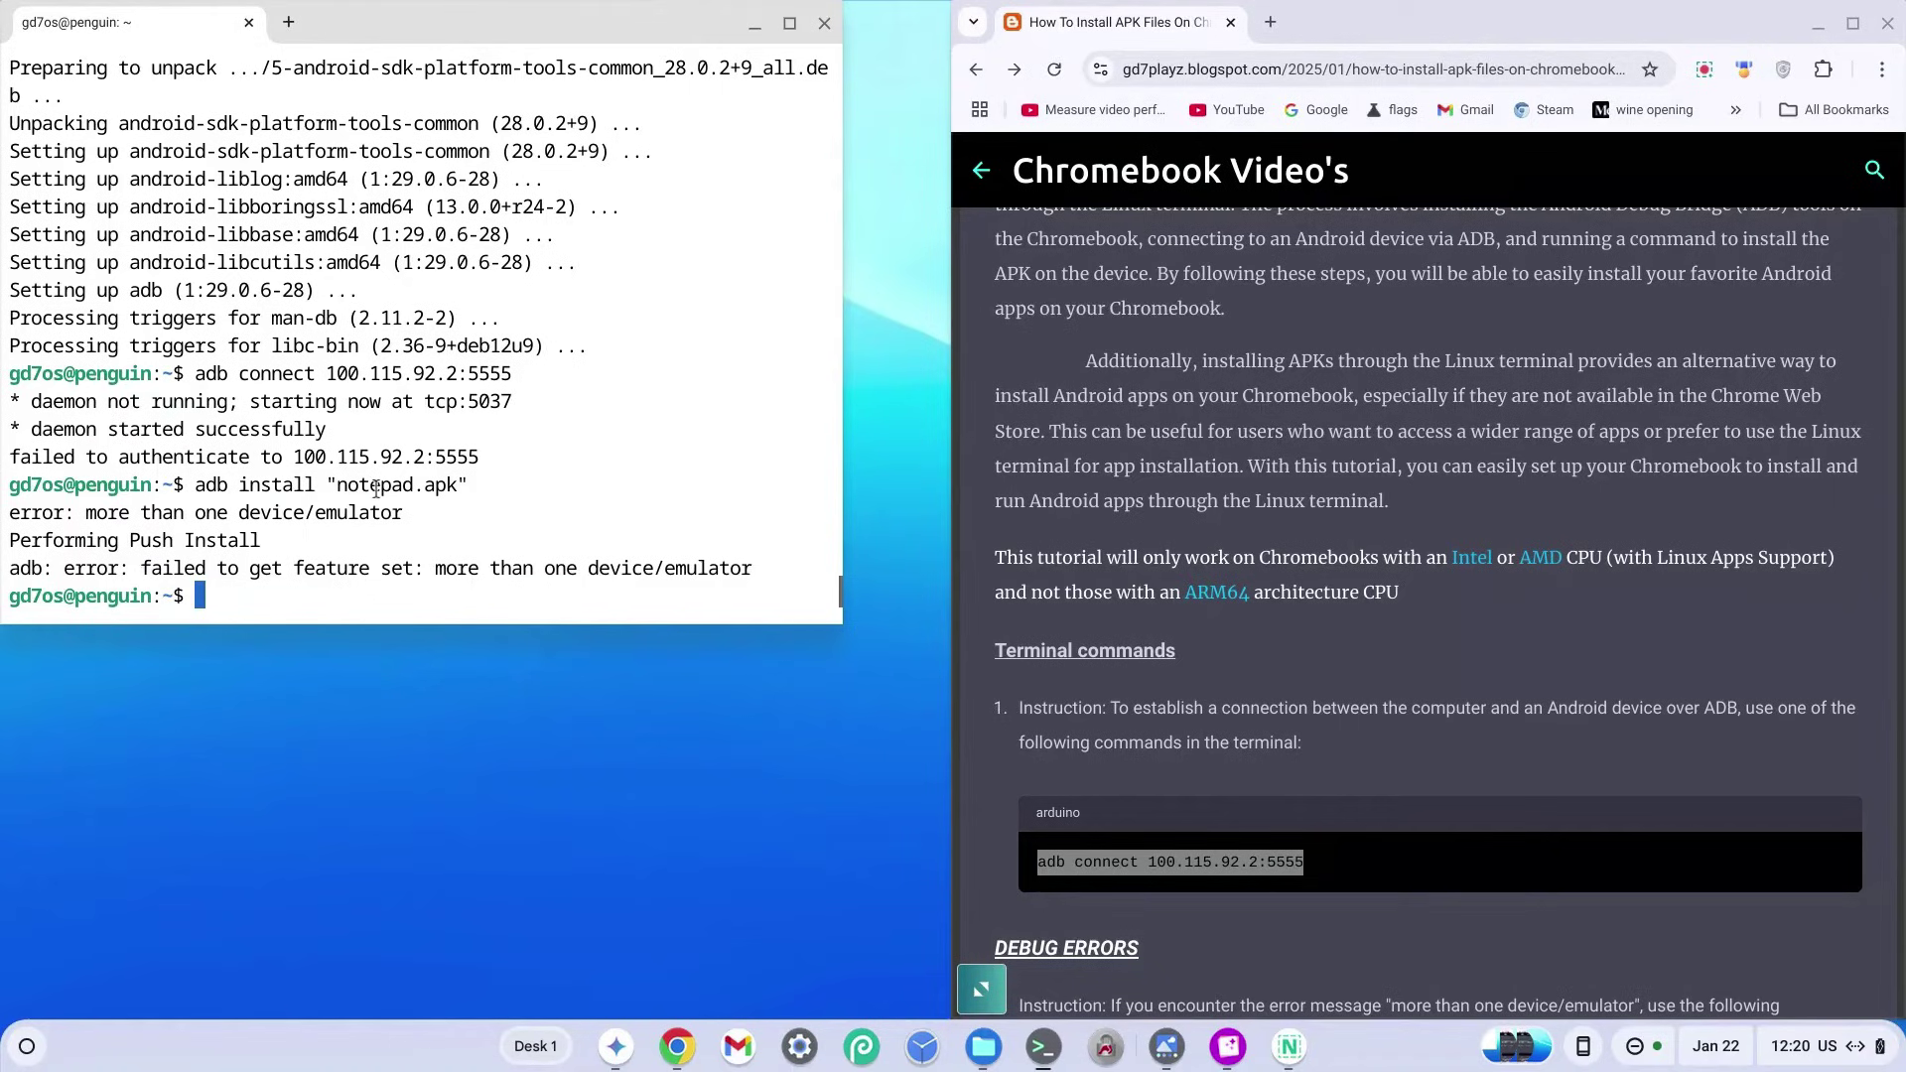
Step: Paste the blog's Code 4 command with filename changed to notepad, and run adb -s emulator-5554 install notepad.apk
scroll(1038, 666, down, 3)
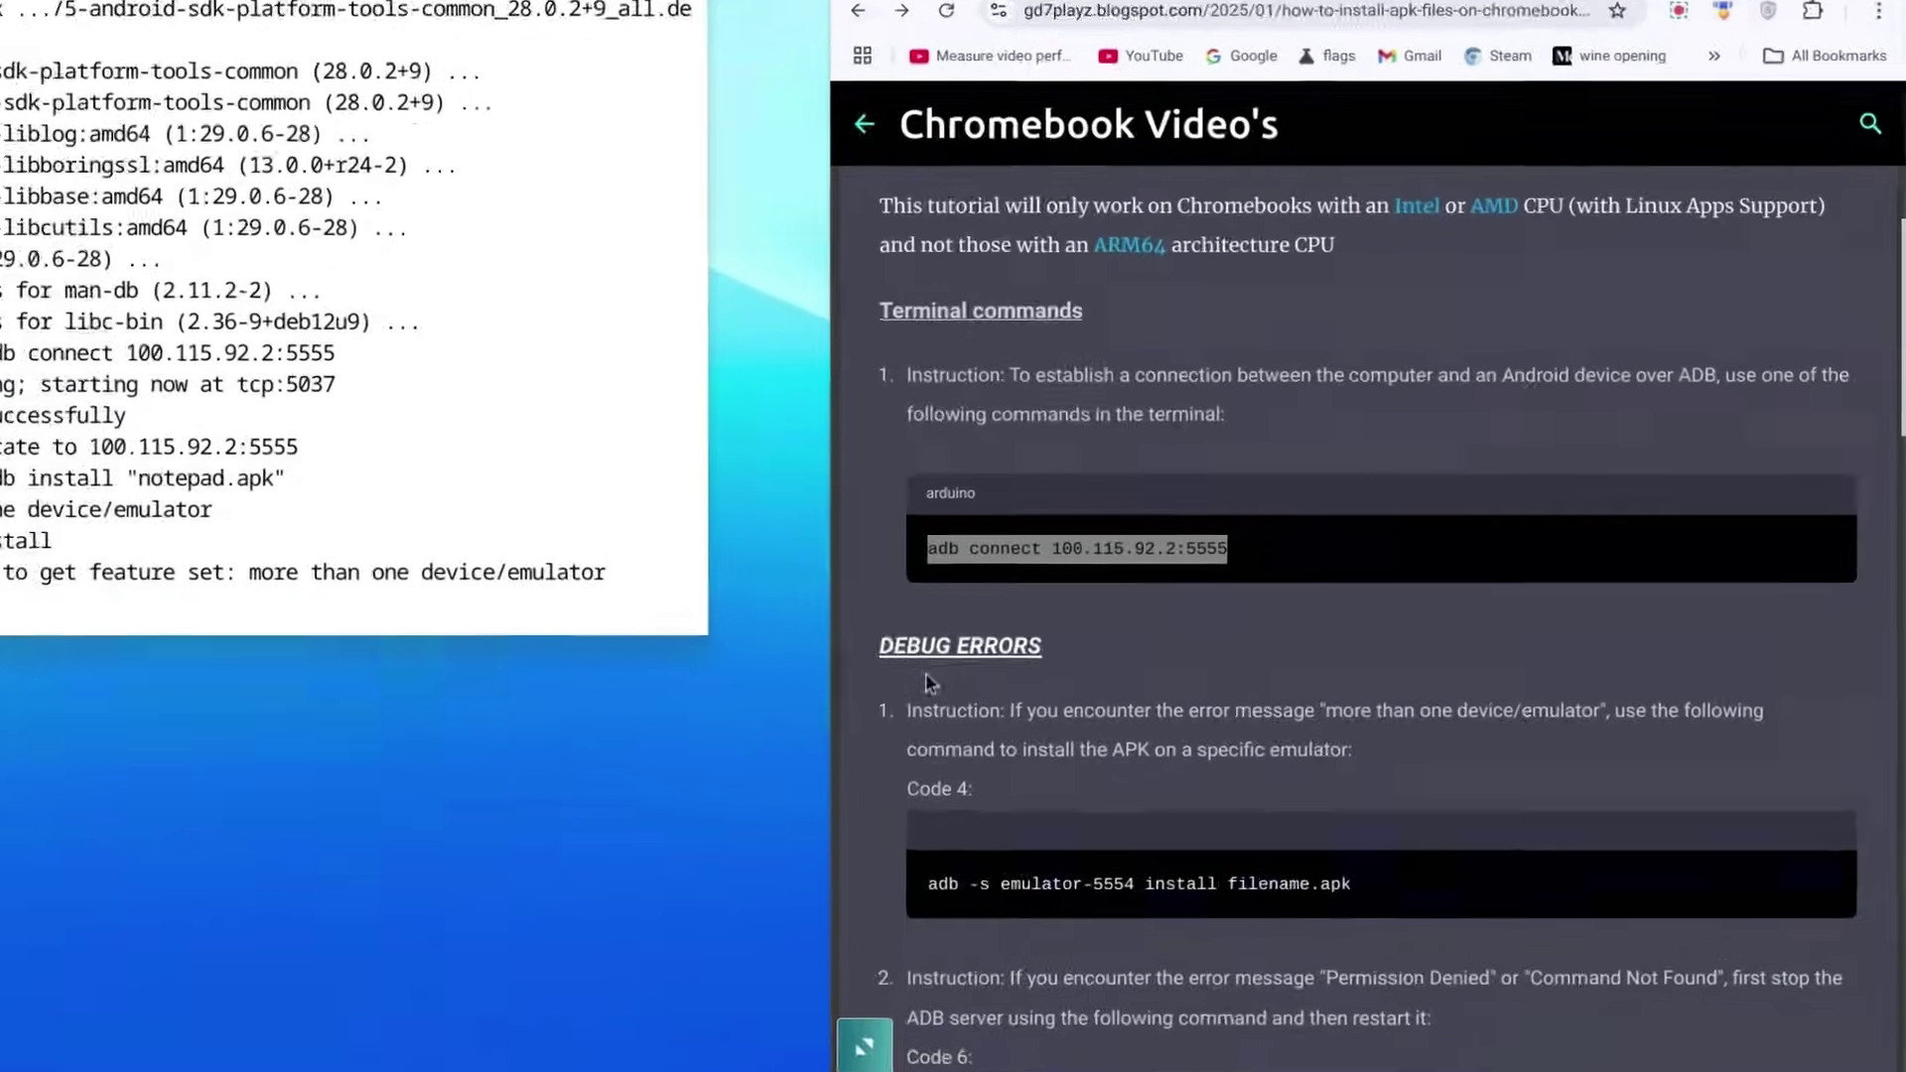
scroll(1096, 892, down, 5)
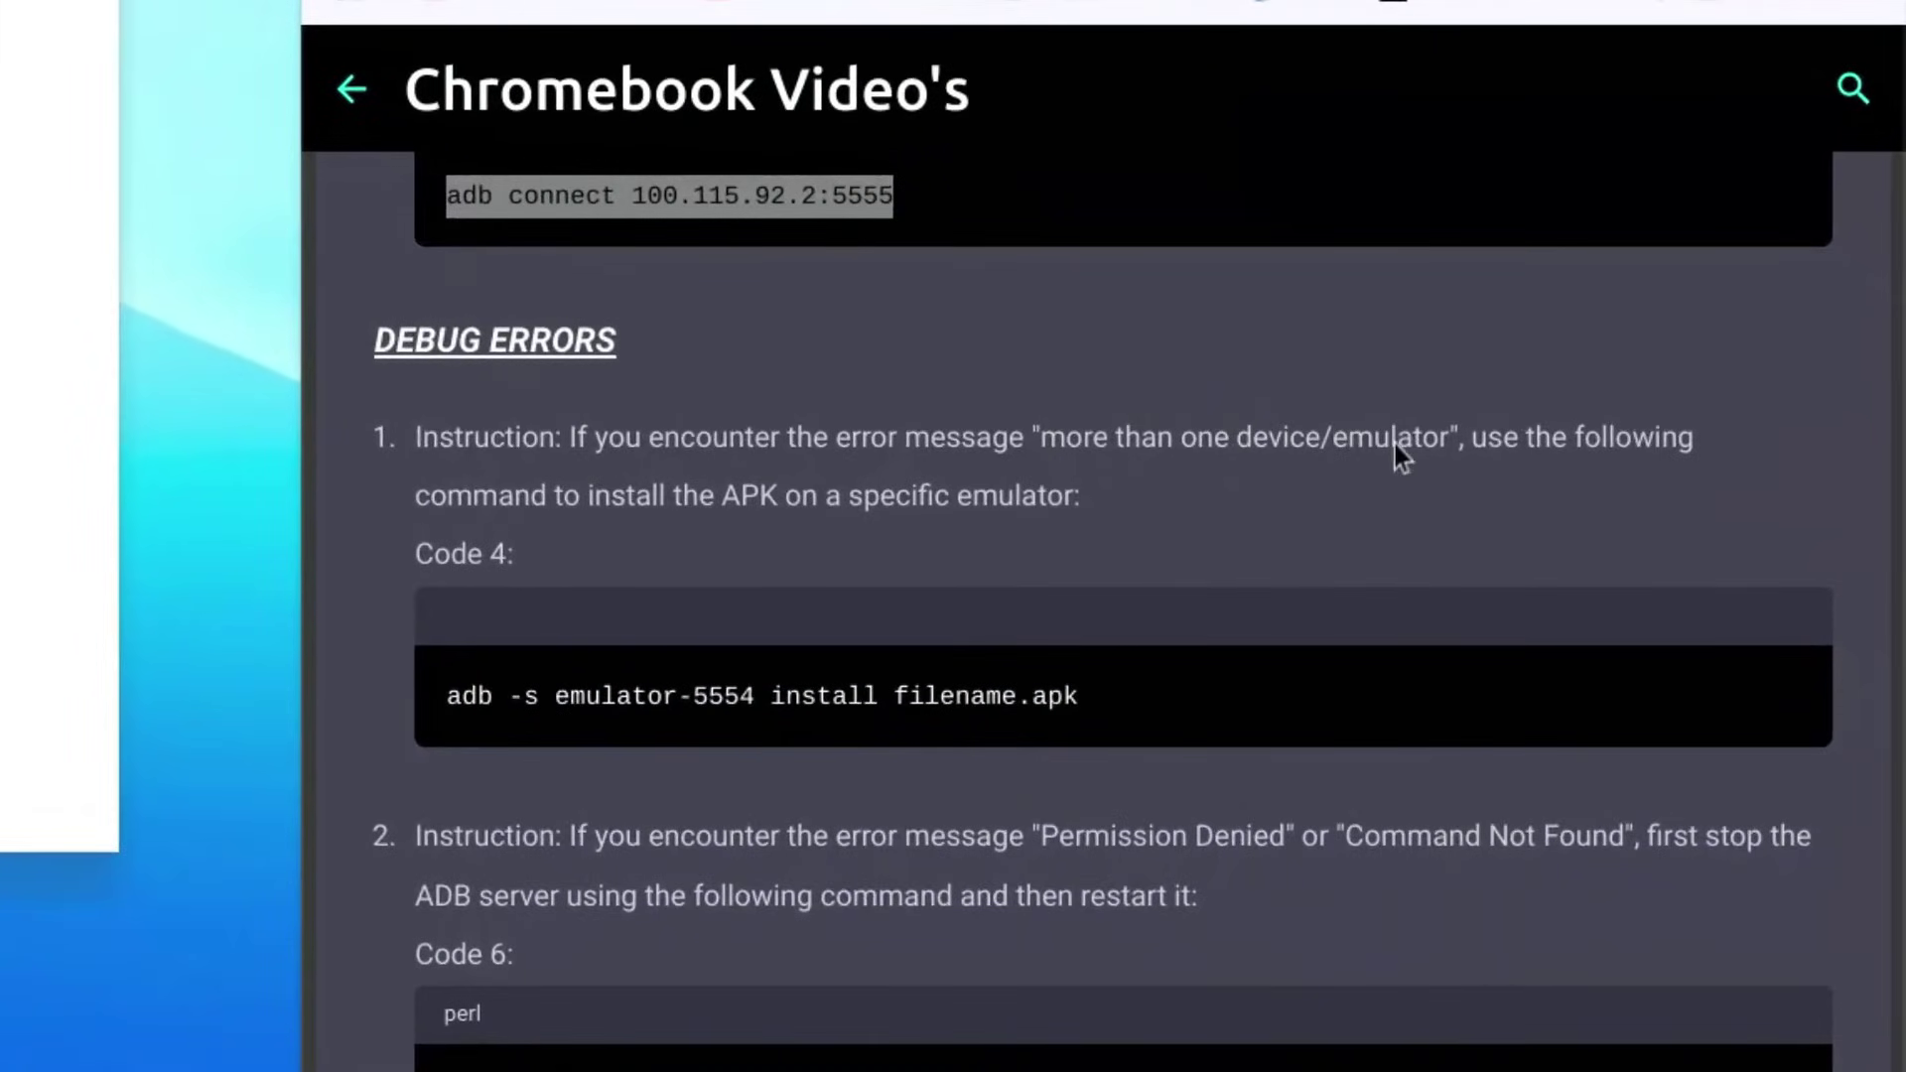
click(1096, 689)
drag(1094, 689, 434, 695)
key(ctrl+c)
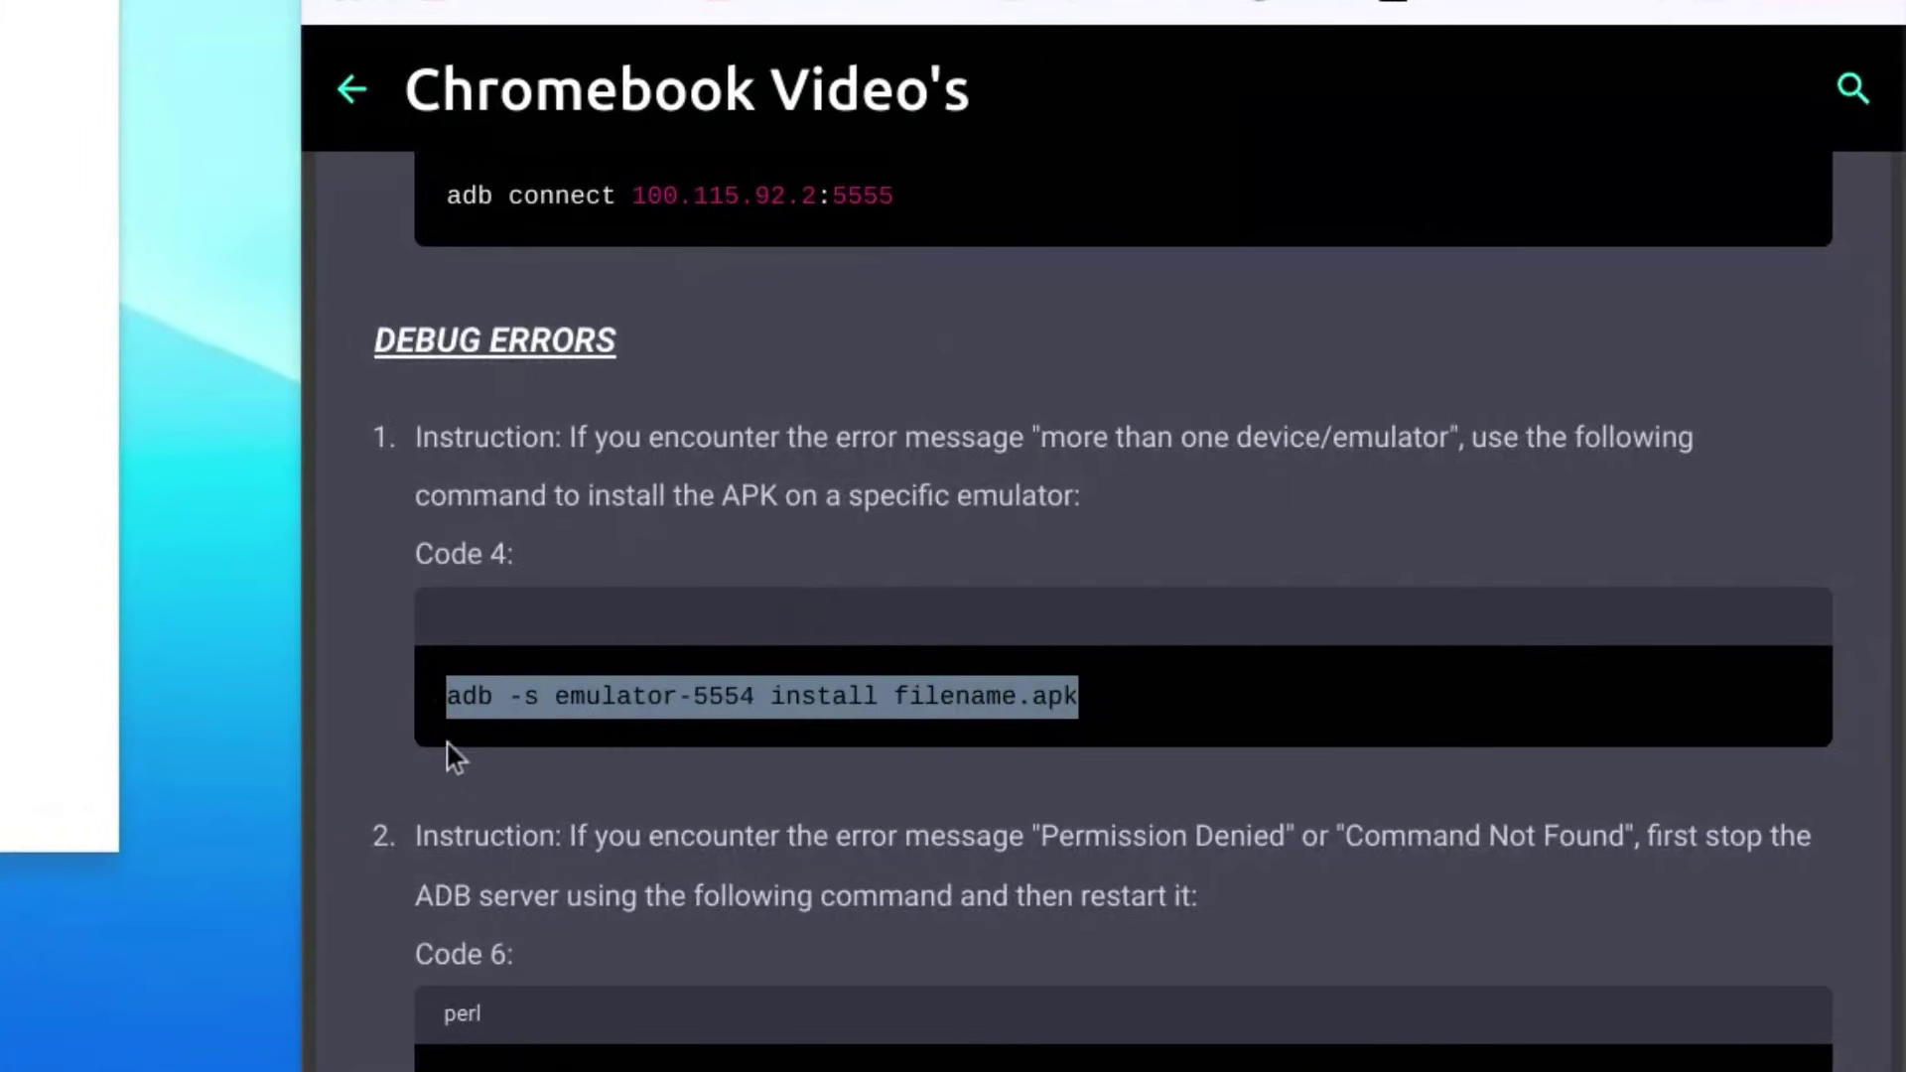
click(109, 796)
key(ctrl+shift+v)
key(Left)
key(Left)
key(Left)
key(Left)
key(Left)
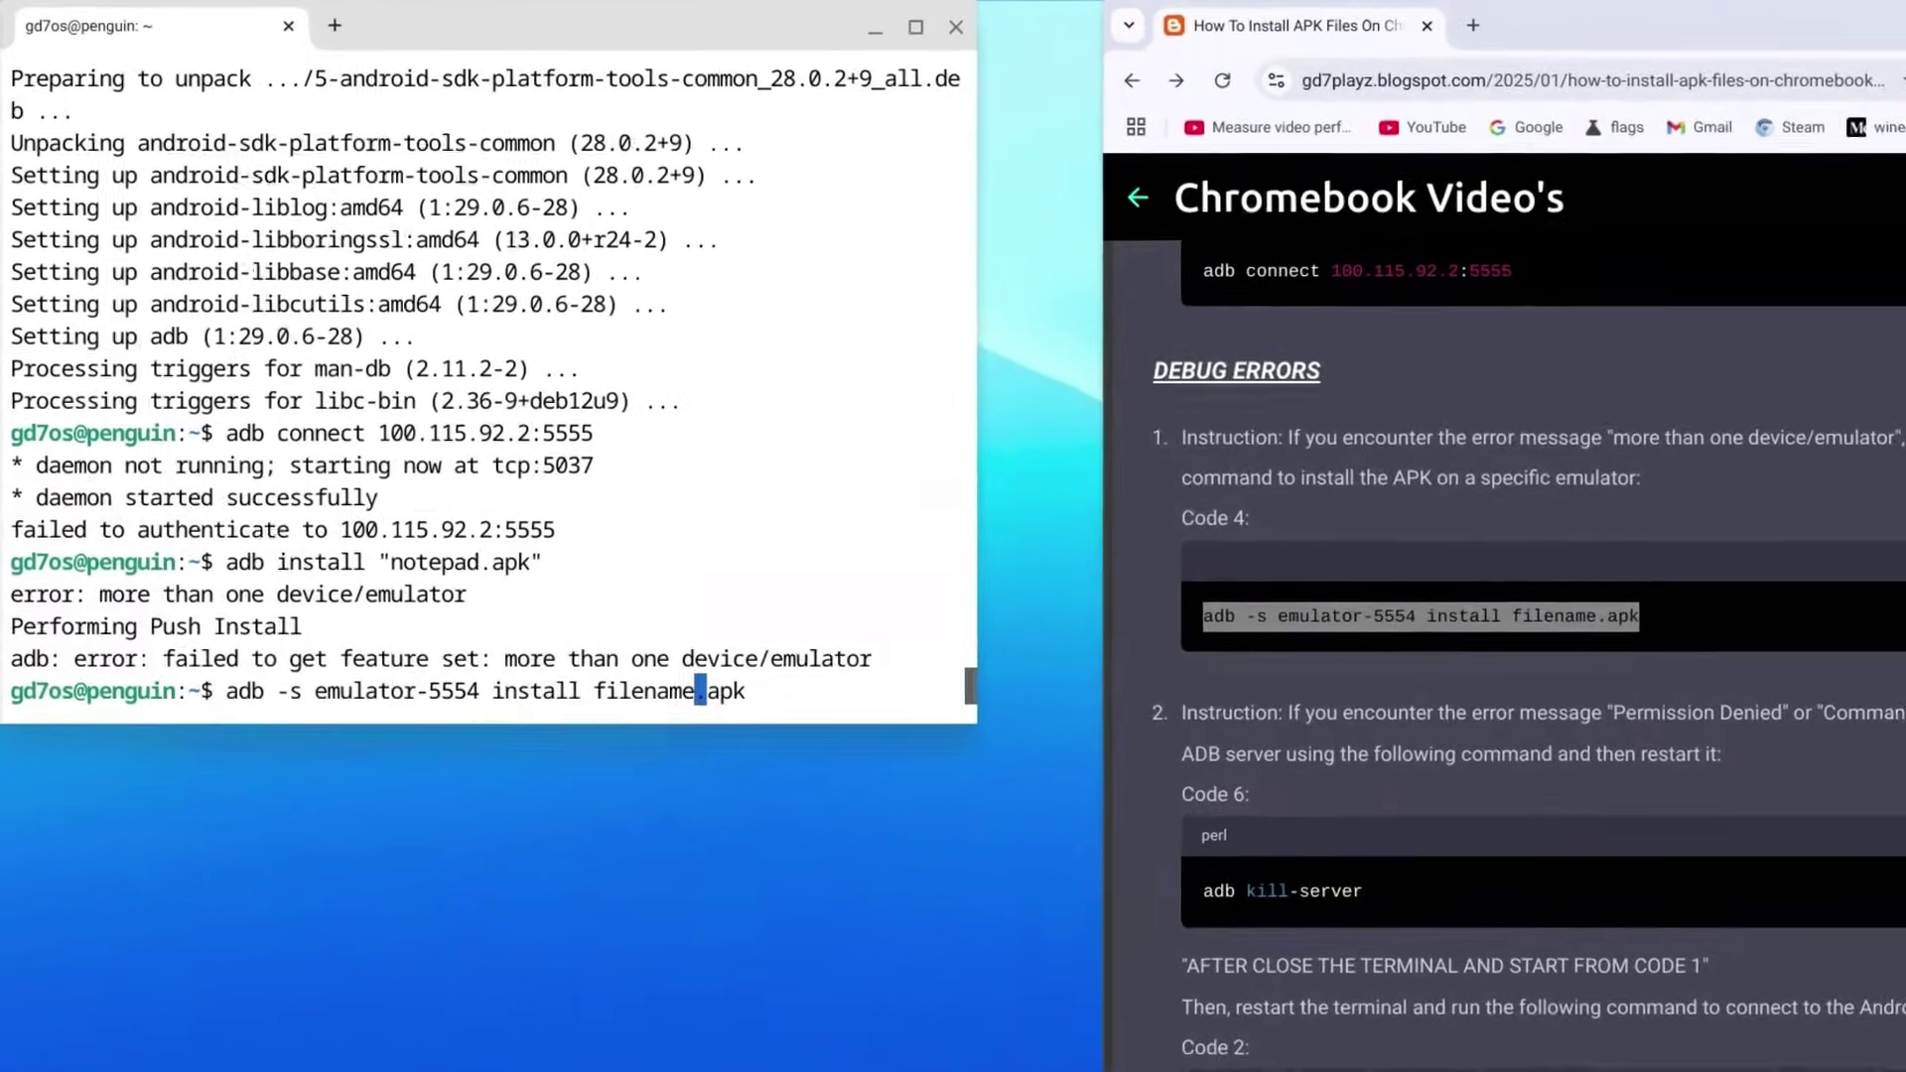
key(Delete)
key(BackSpace)
key(BackSpace)
key(BackSpace)
key(BackSpace)
key(BackSpace)
key(BackSpace)
key(BackSpace)
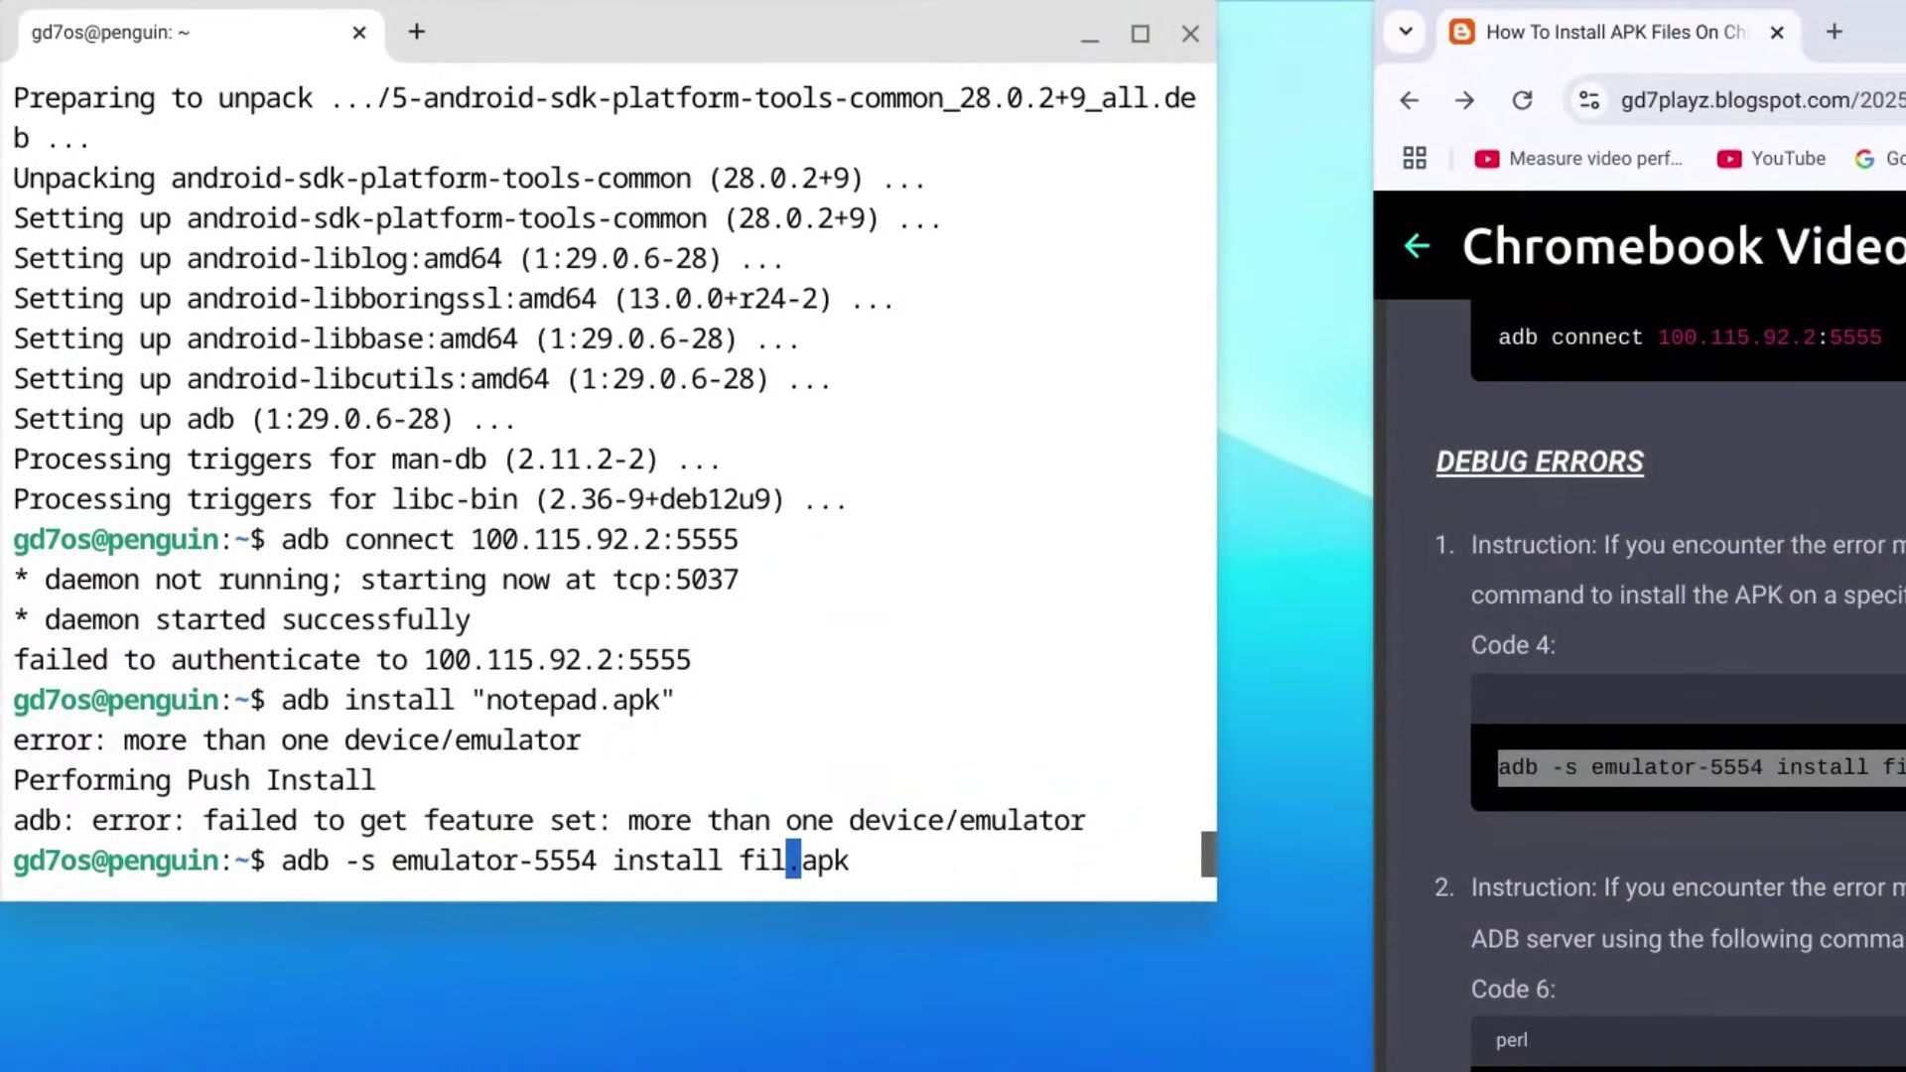
text(notepad)
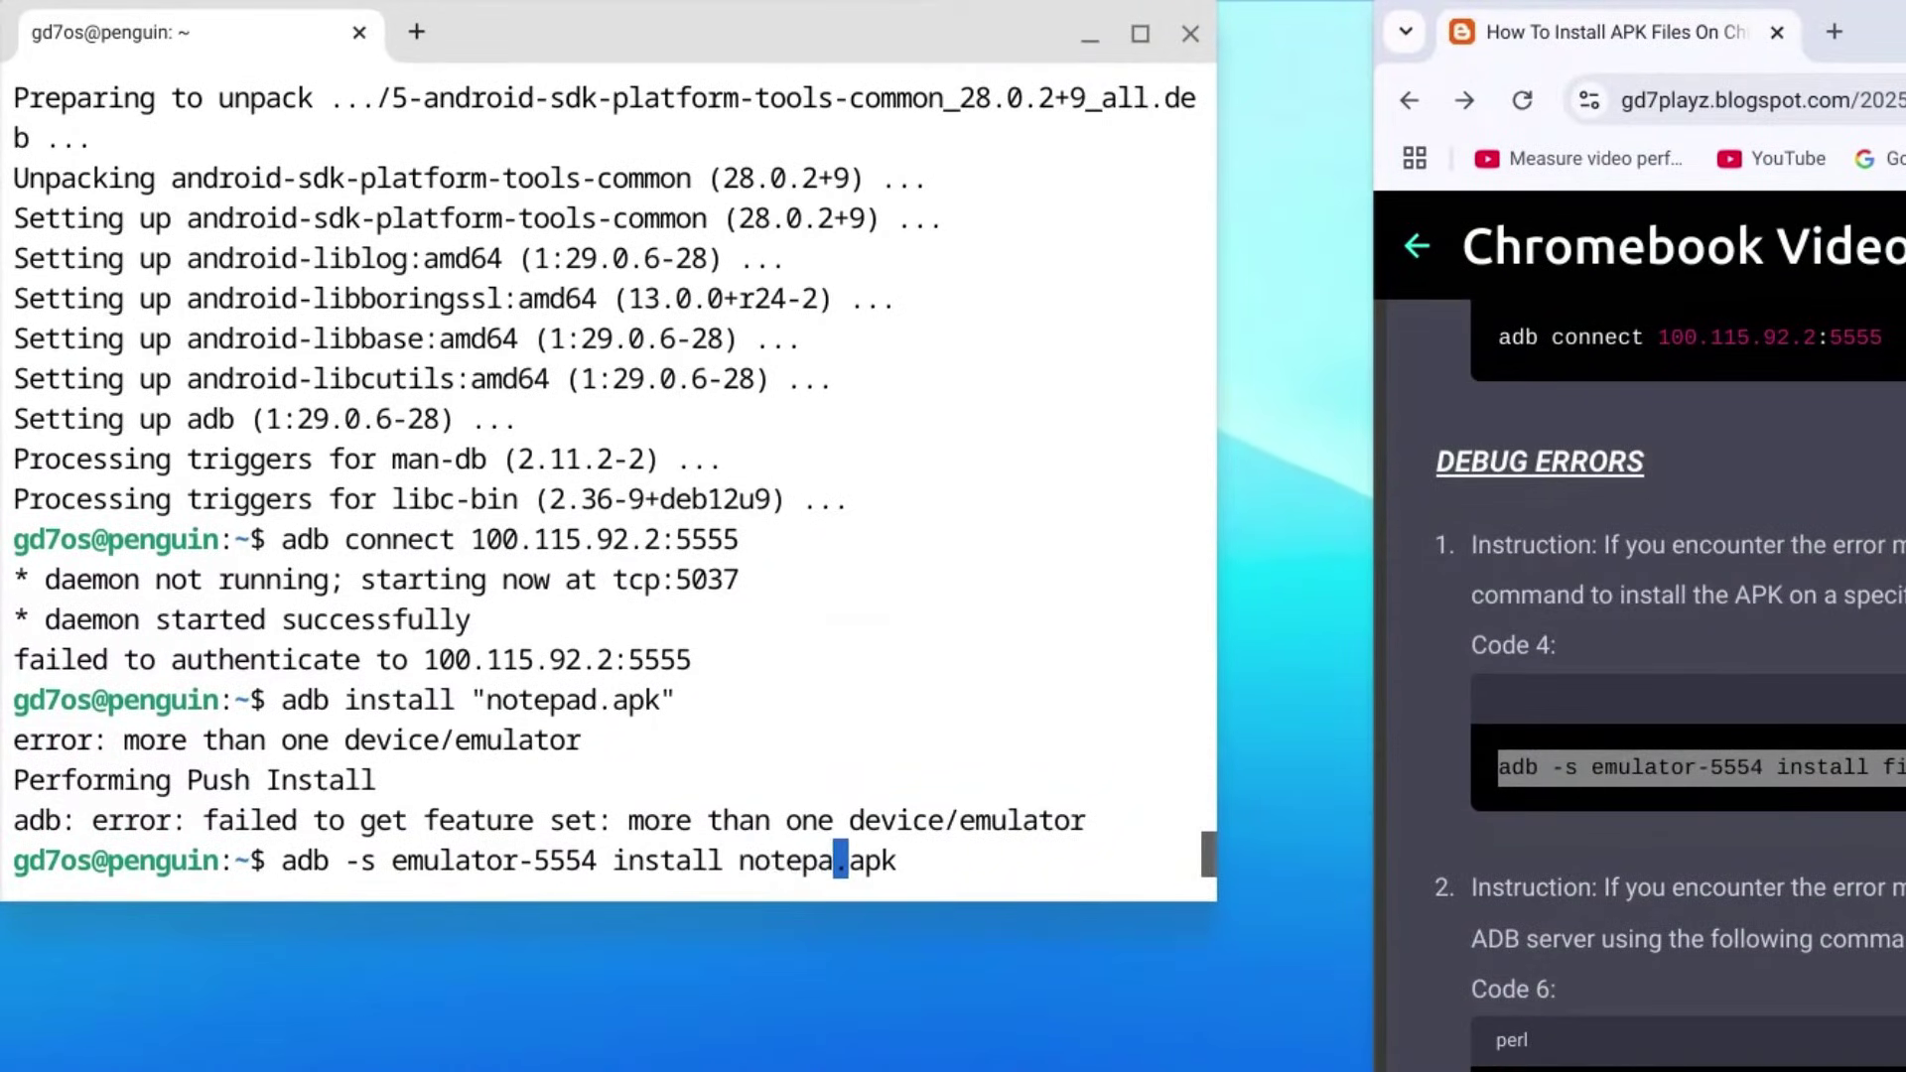
key(Return)
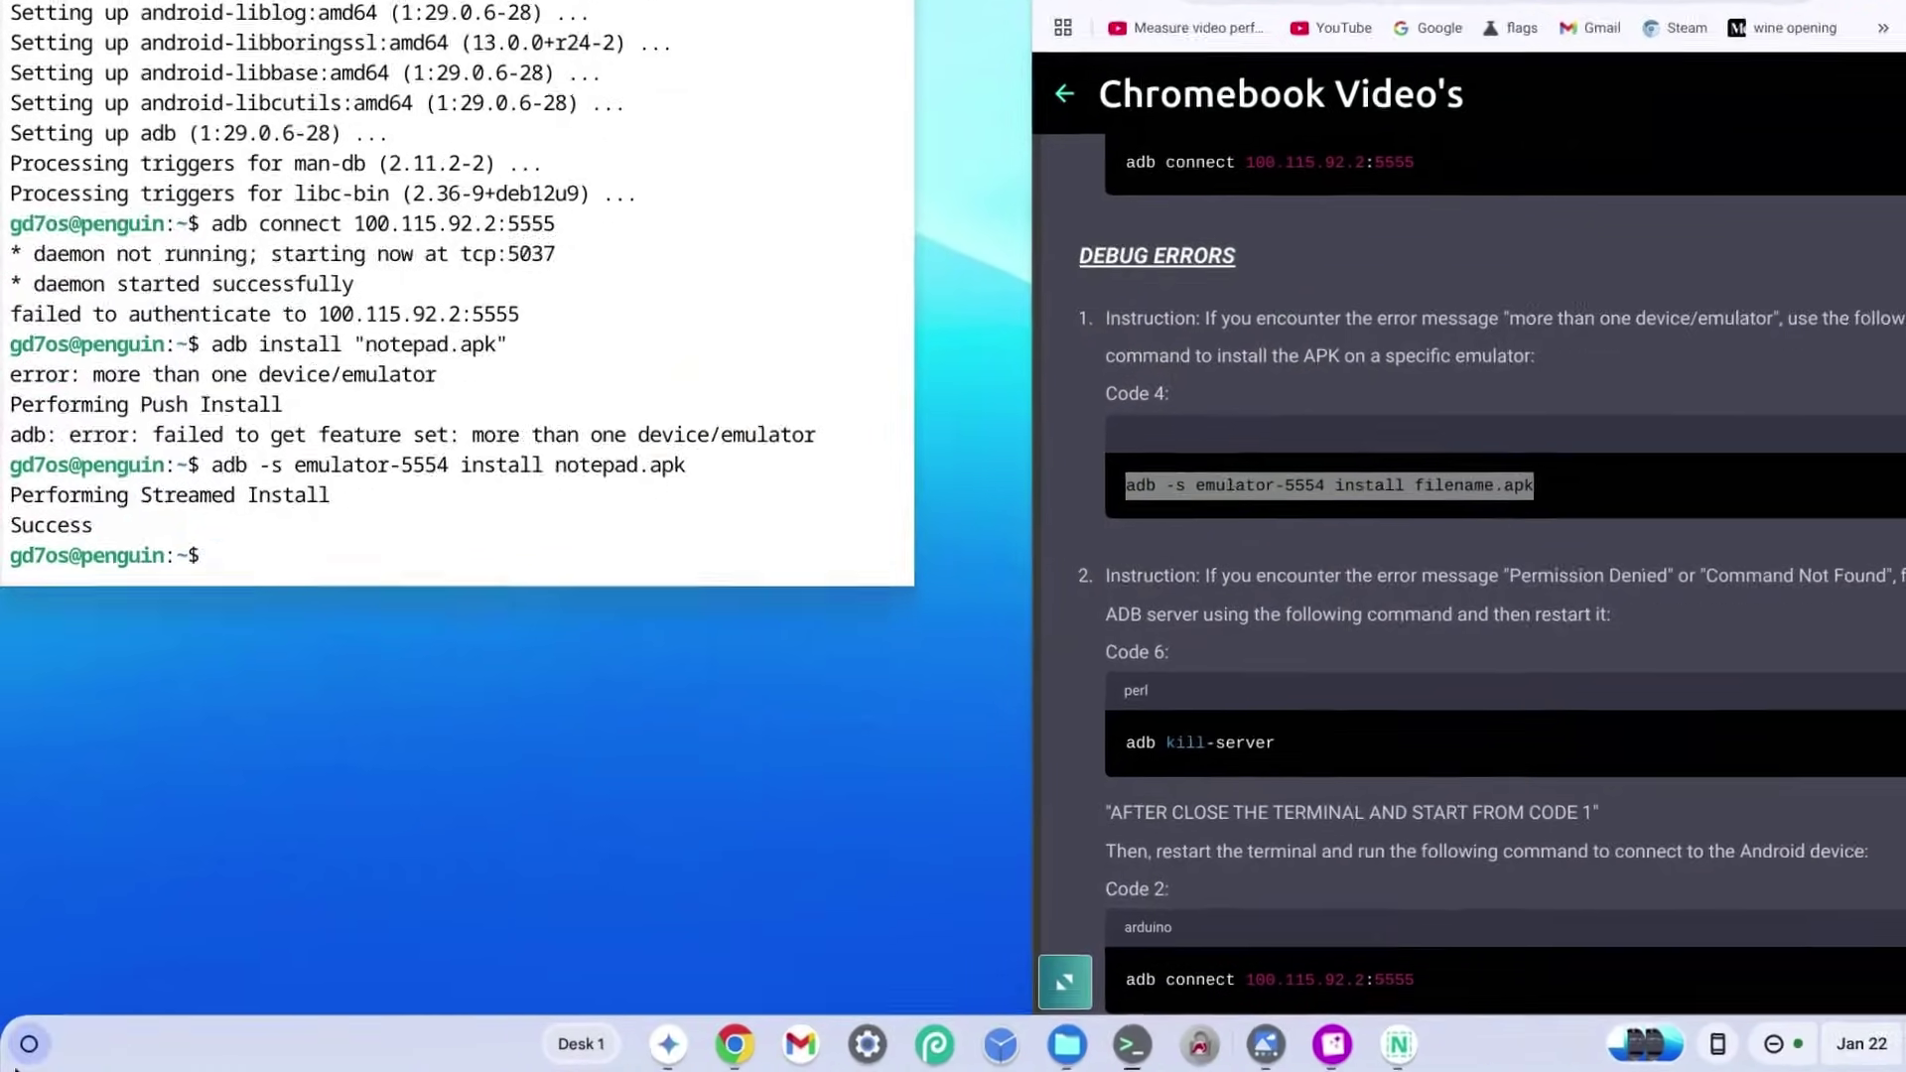
Step: Launch the newly installed Notepad Free app from the app launcher
key(super)
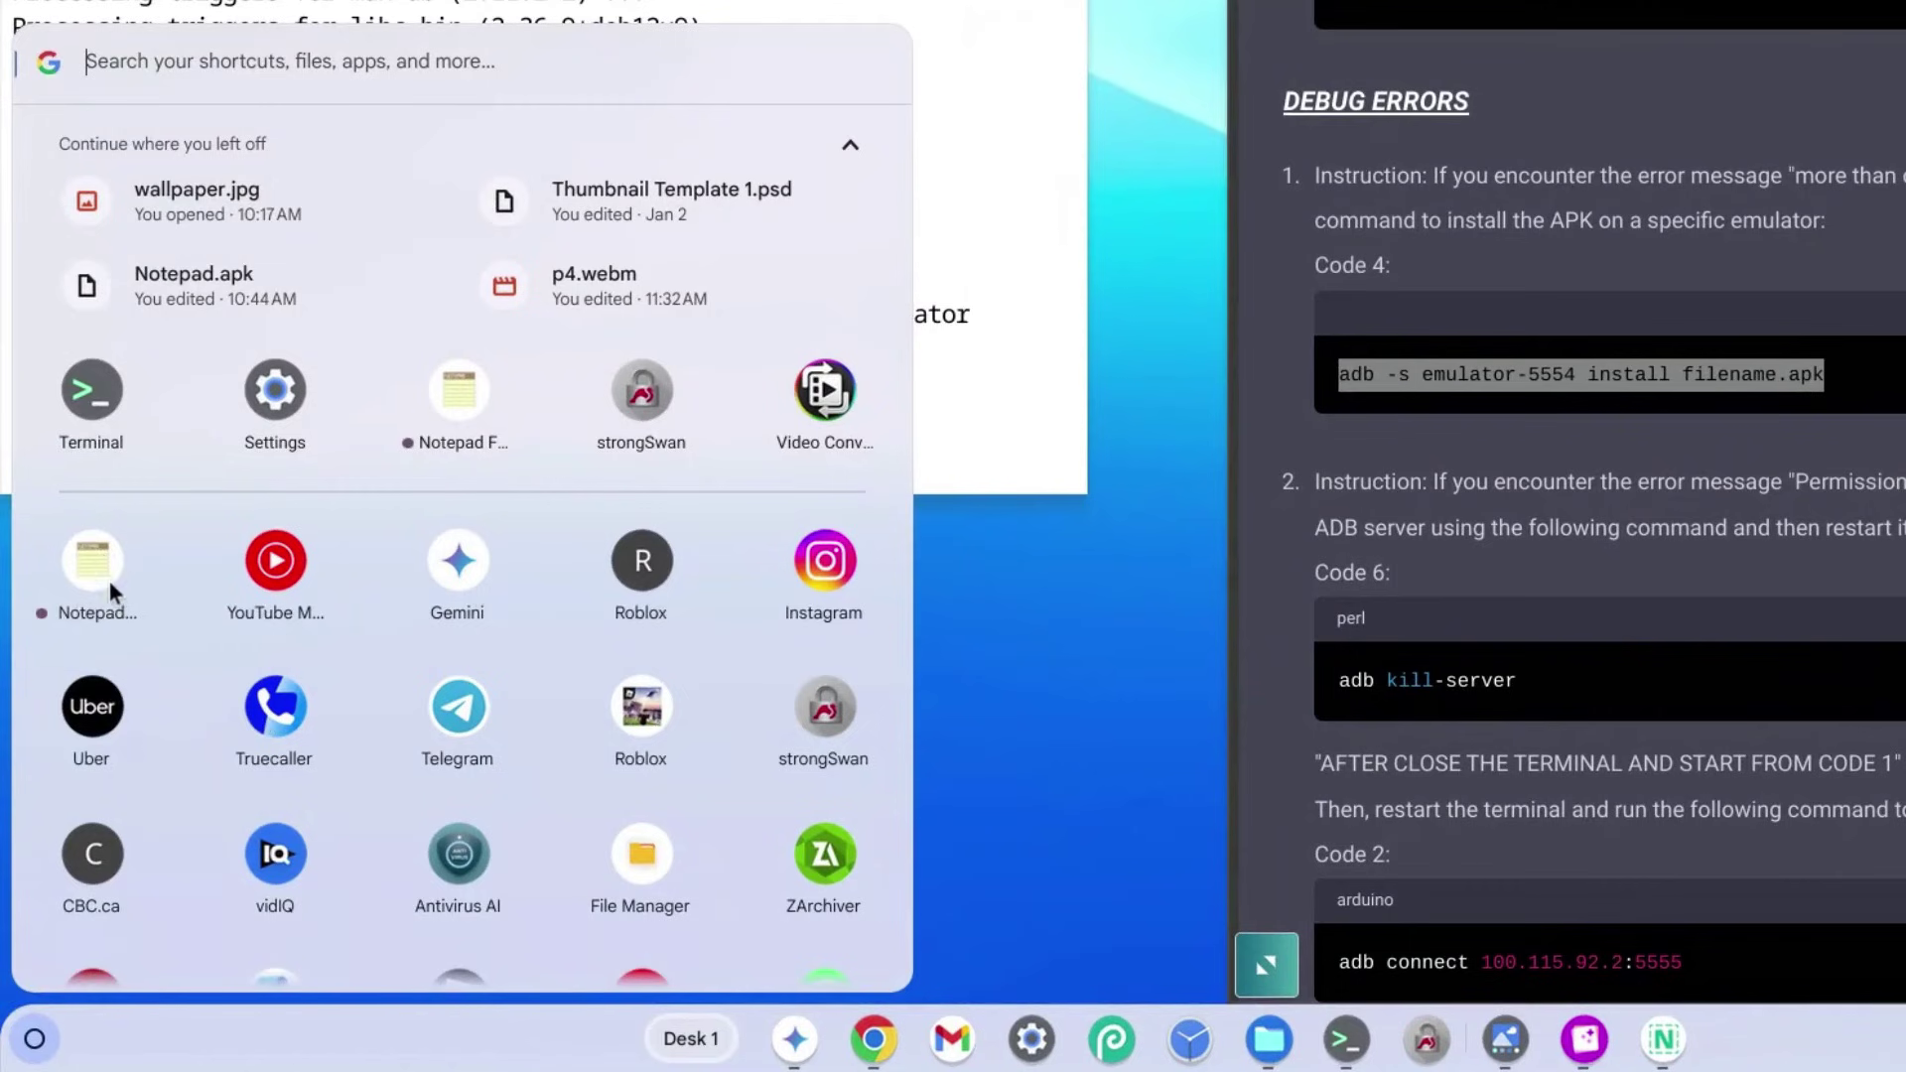
click(97, 580)
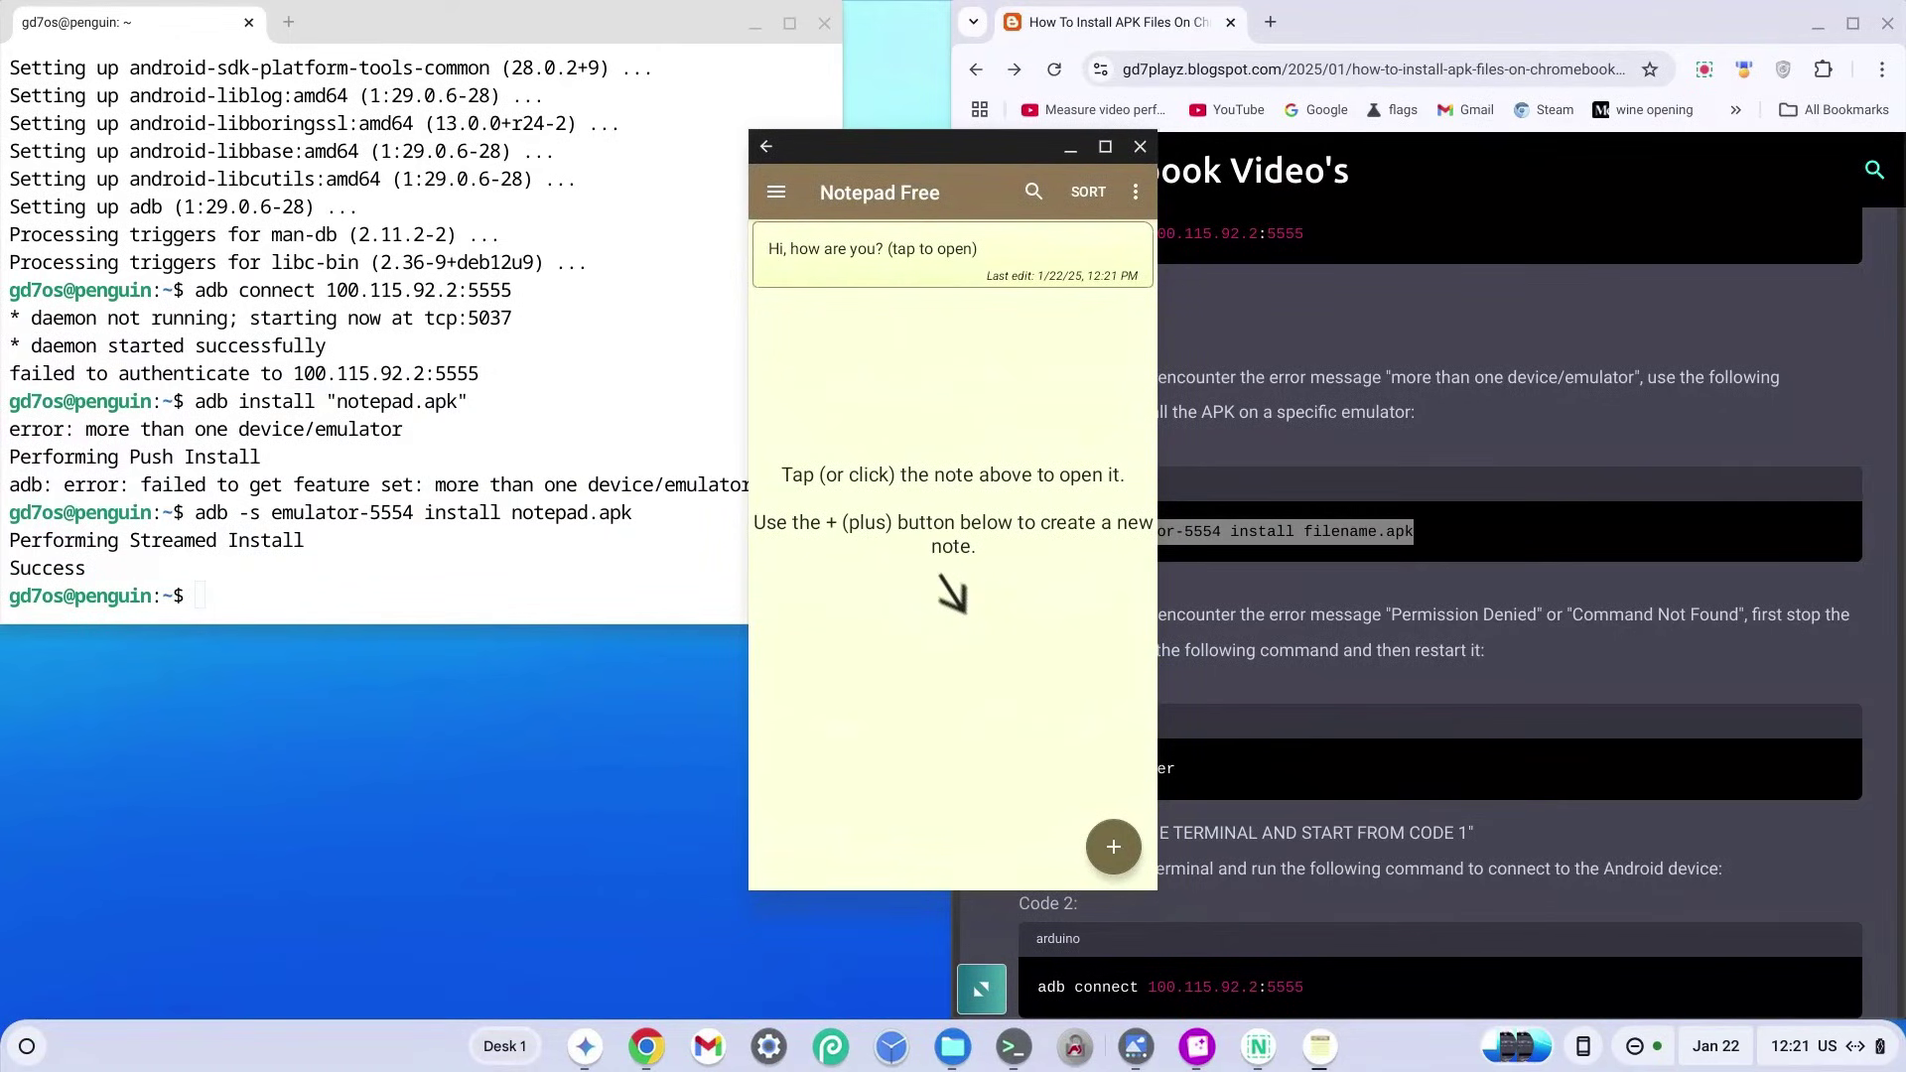
scroll(390, 467, up, 10)
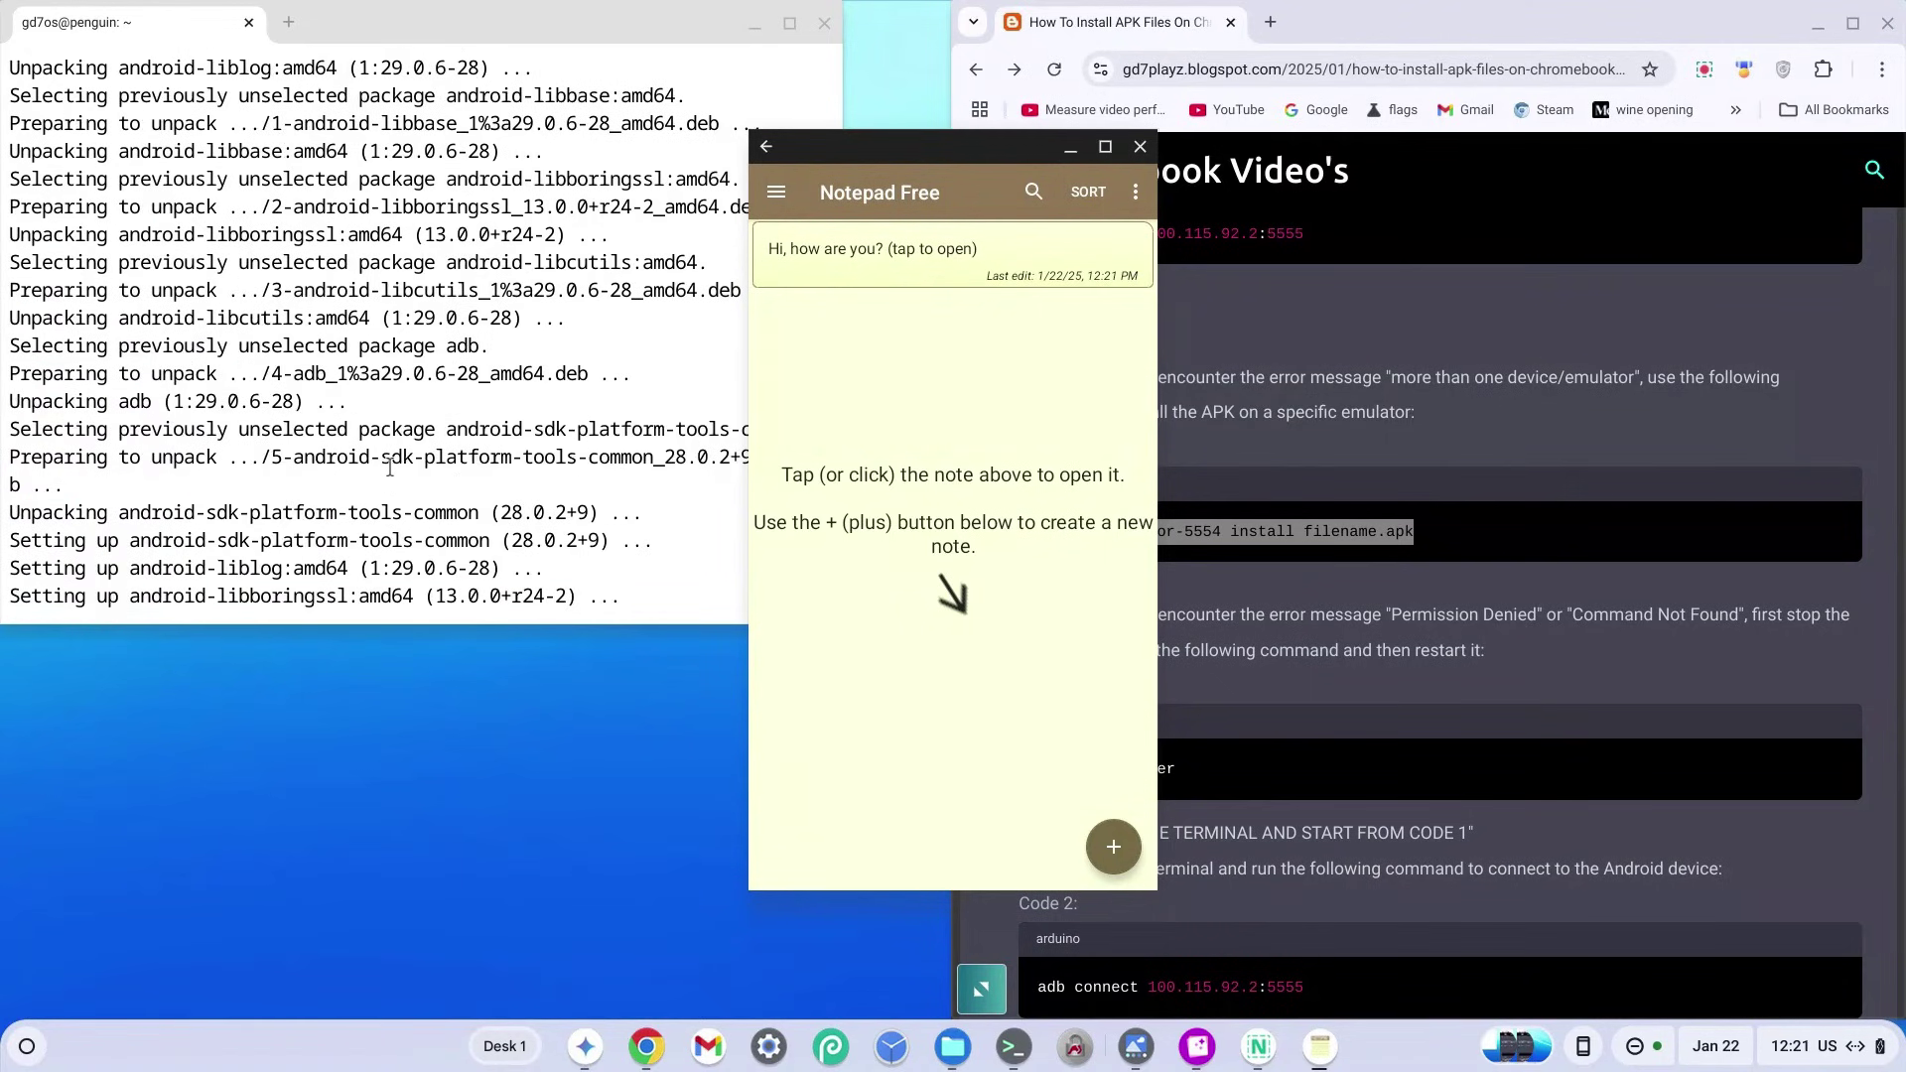
scroll(389, 467, down, 10)
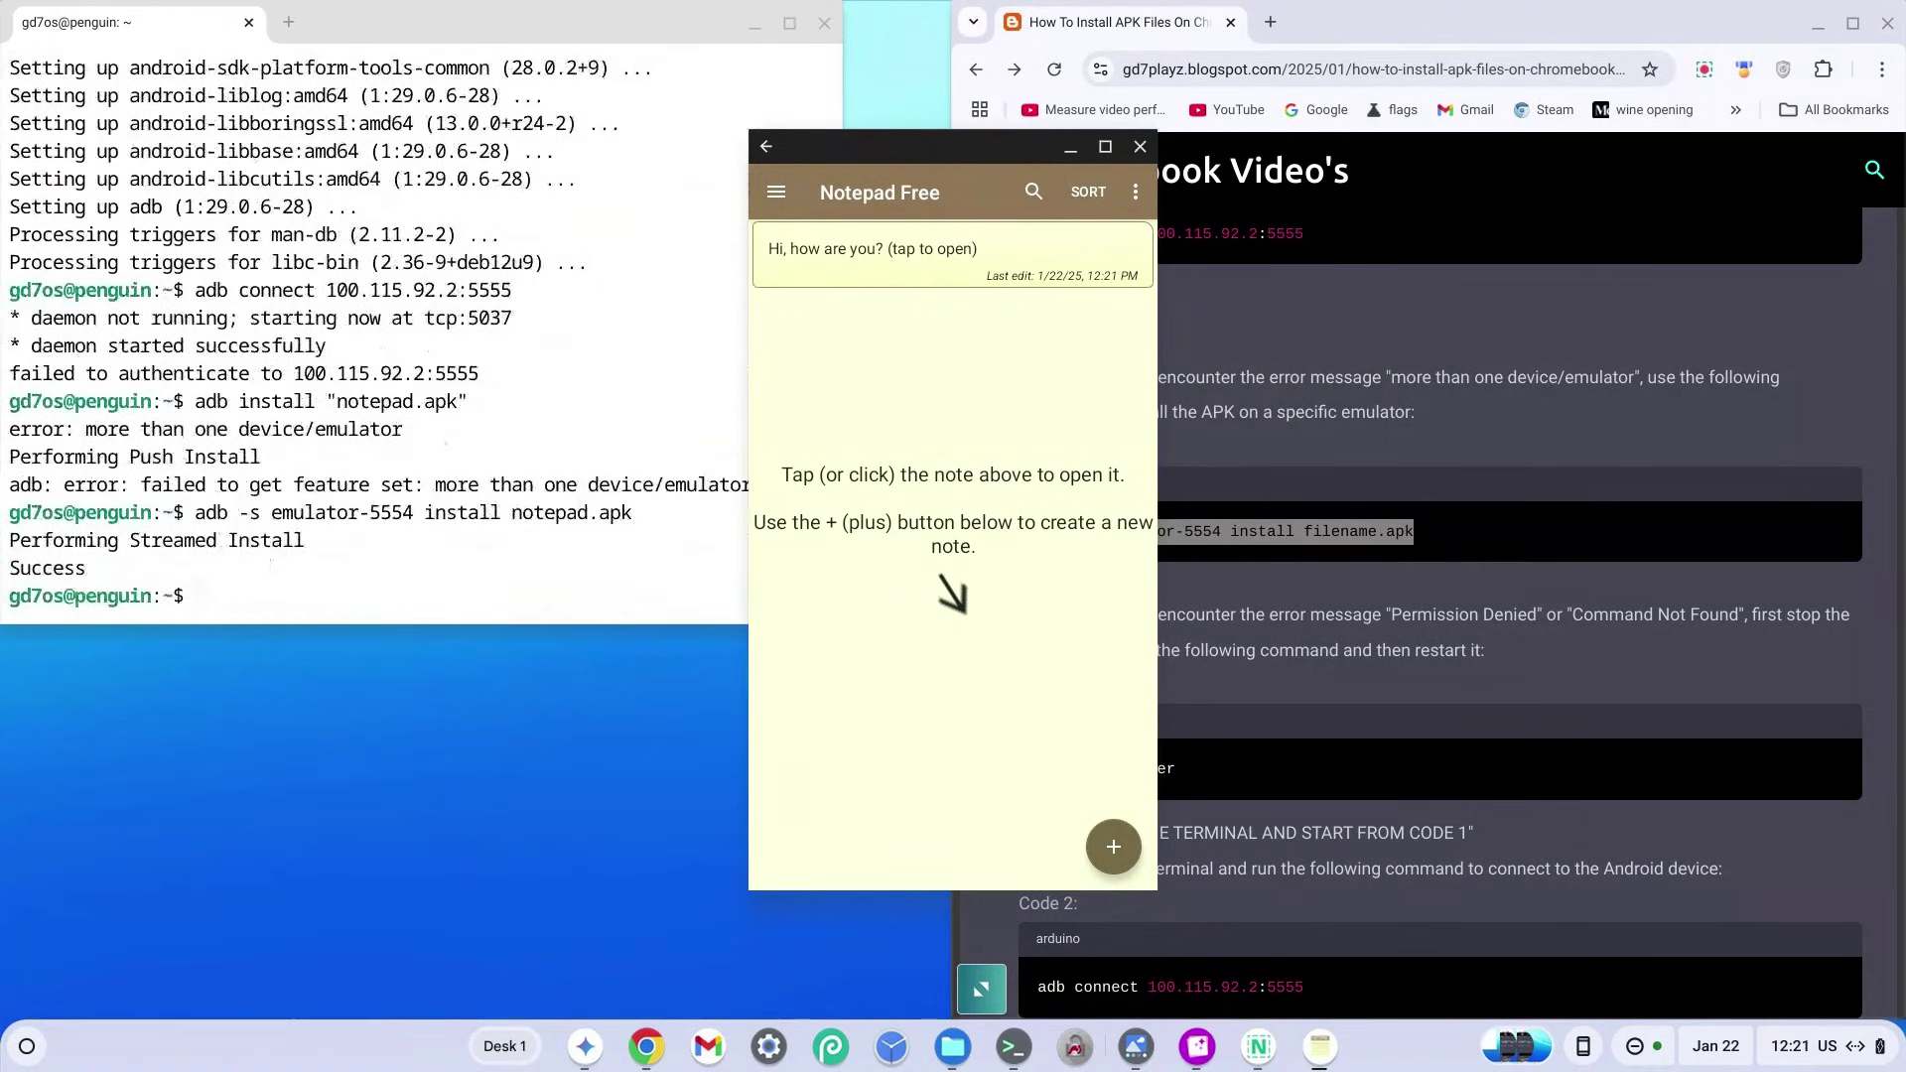
Step: Bring the tutorial page back to the front and scroll through it beside Notepad Free
click(1327, 537)
scroll(1266, 640, down, 9)
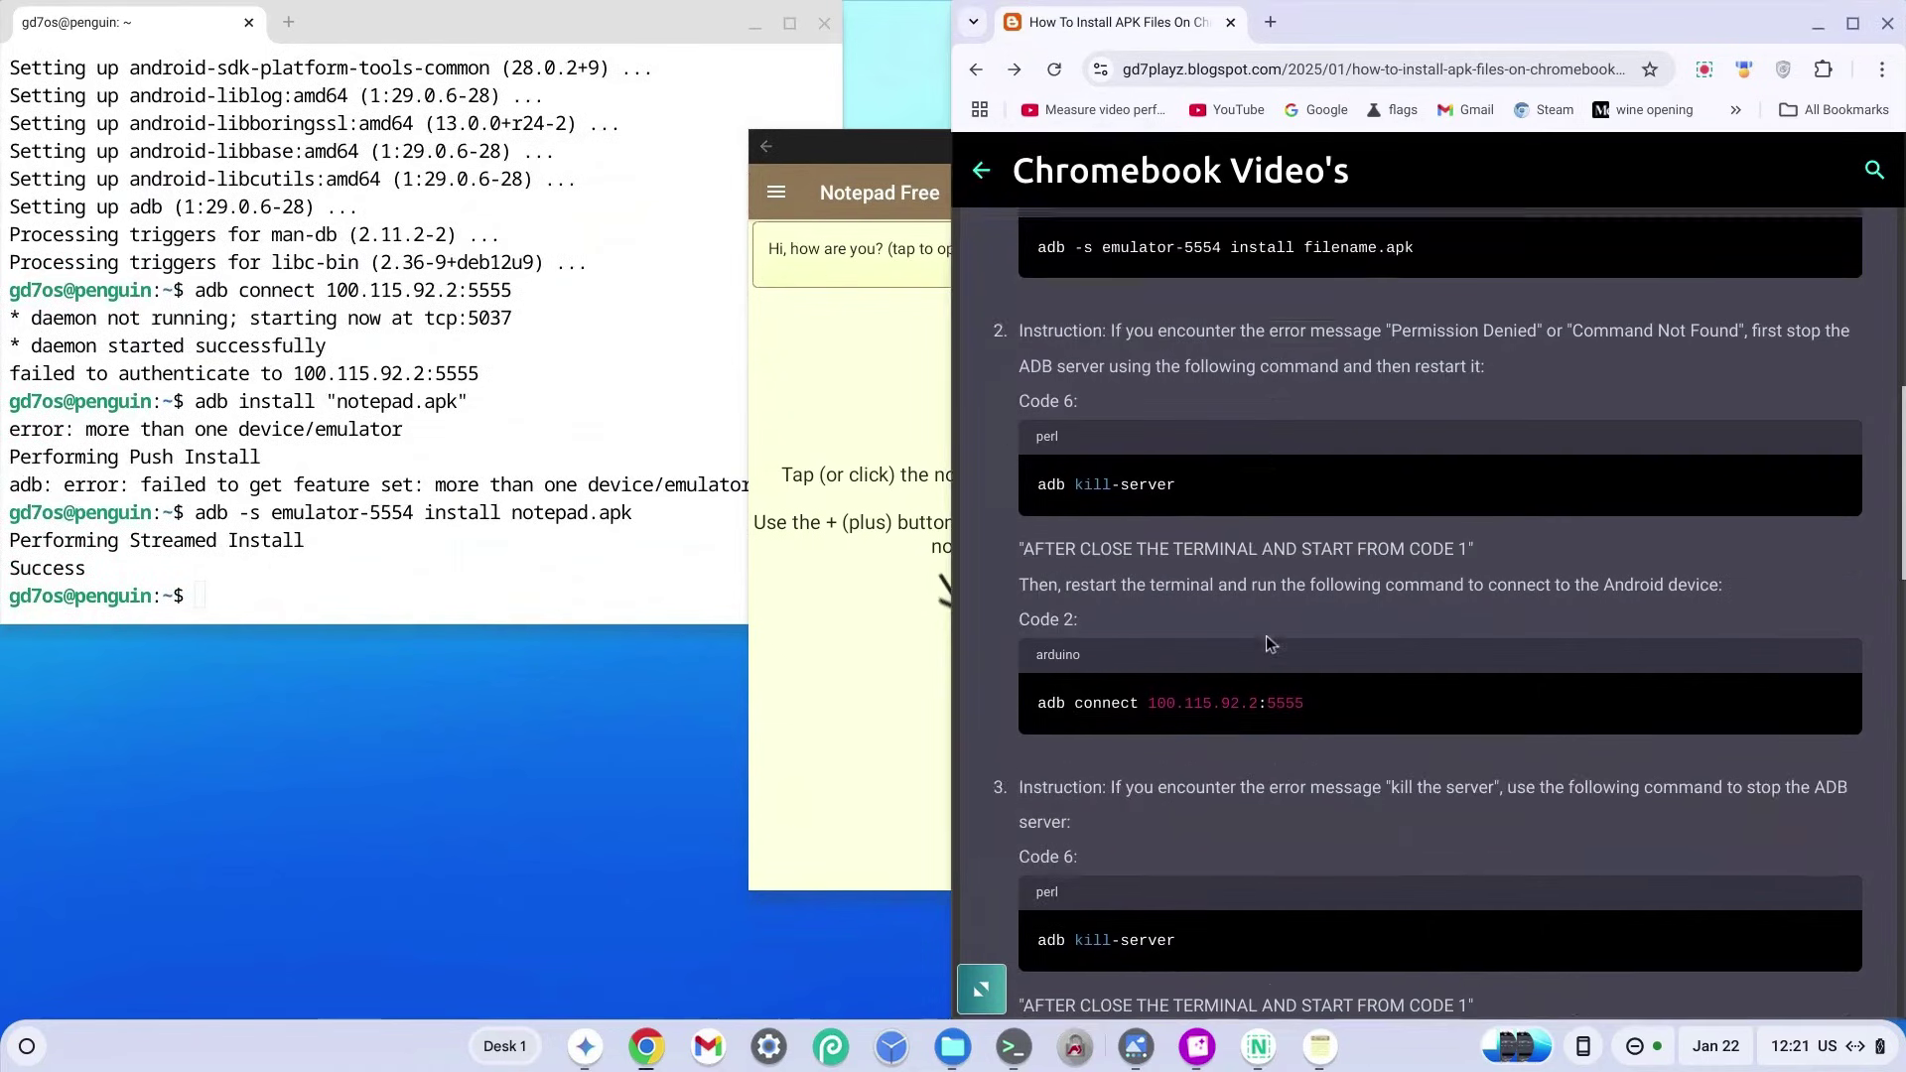
scroll(1266, 641, up, 5)
scroll(1266, 635, up, 7)
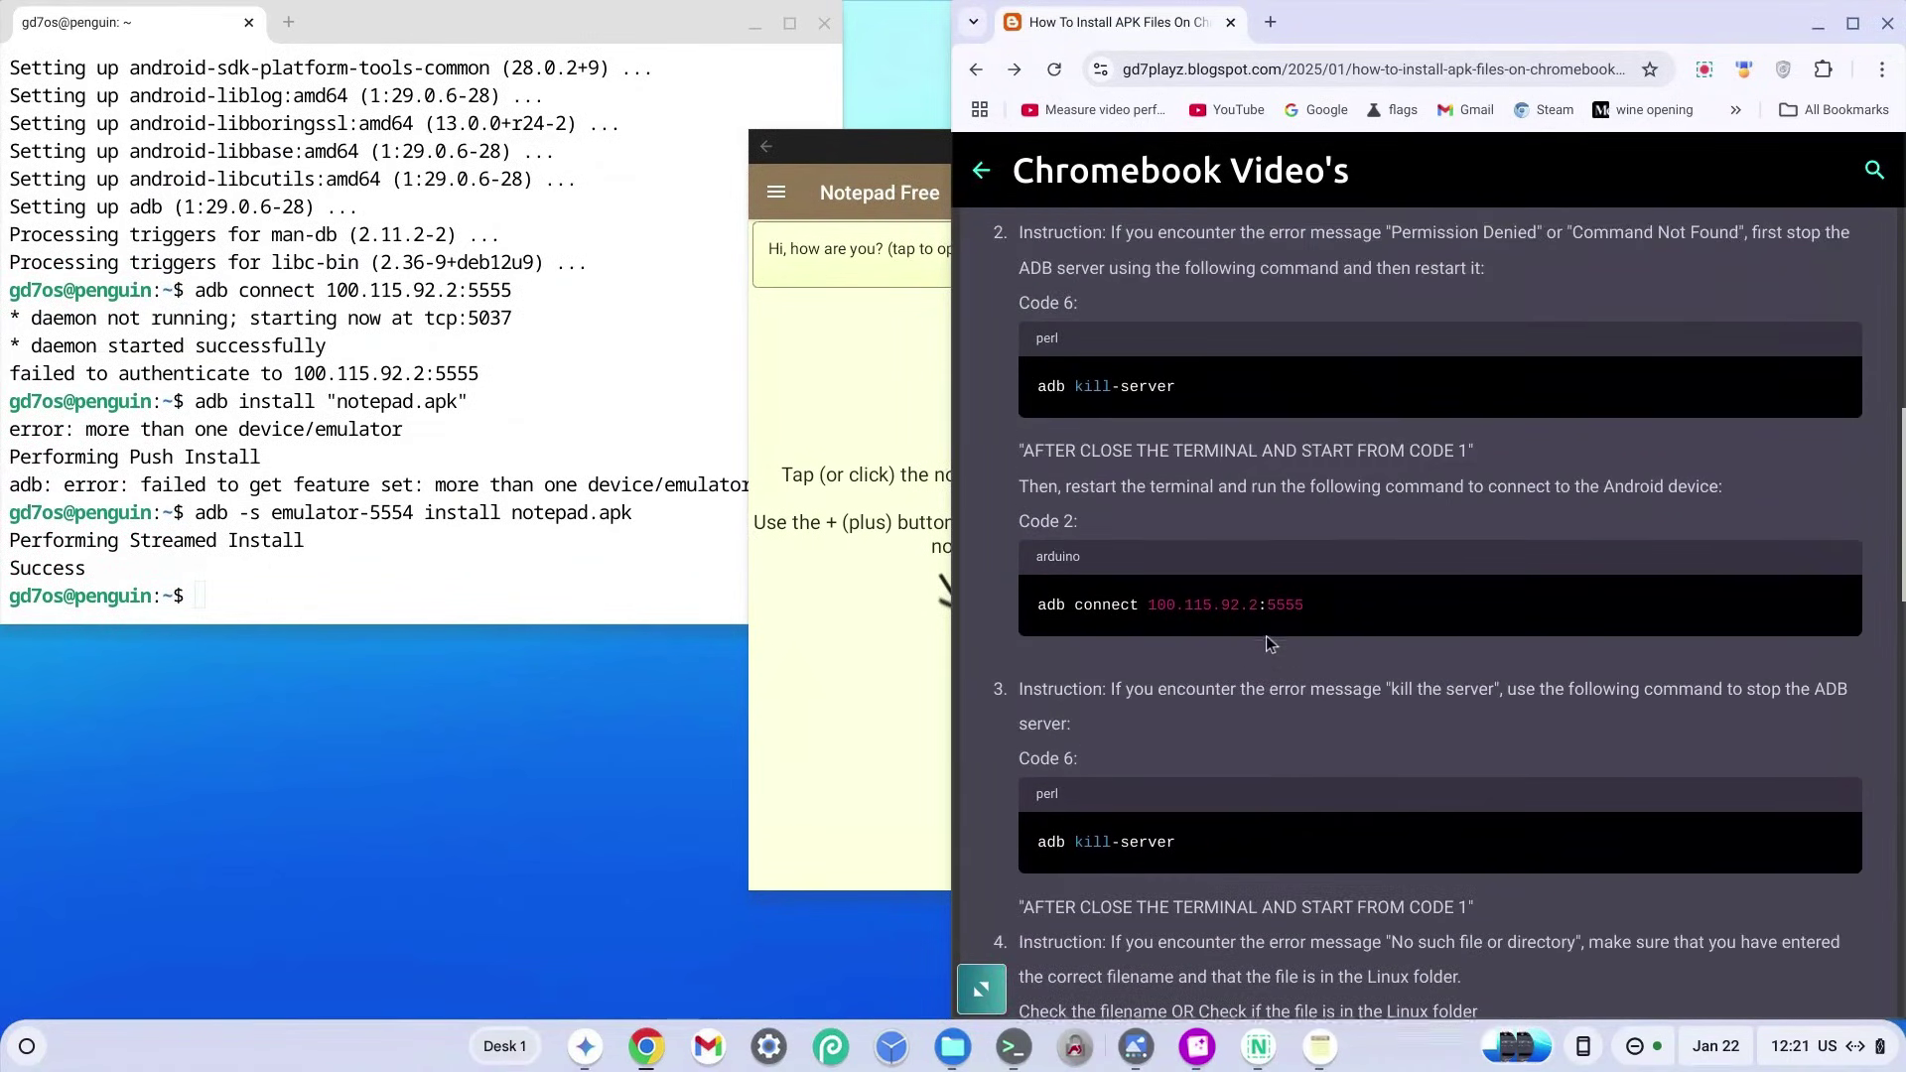
scroll(1266, 635, down, 4)
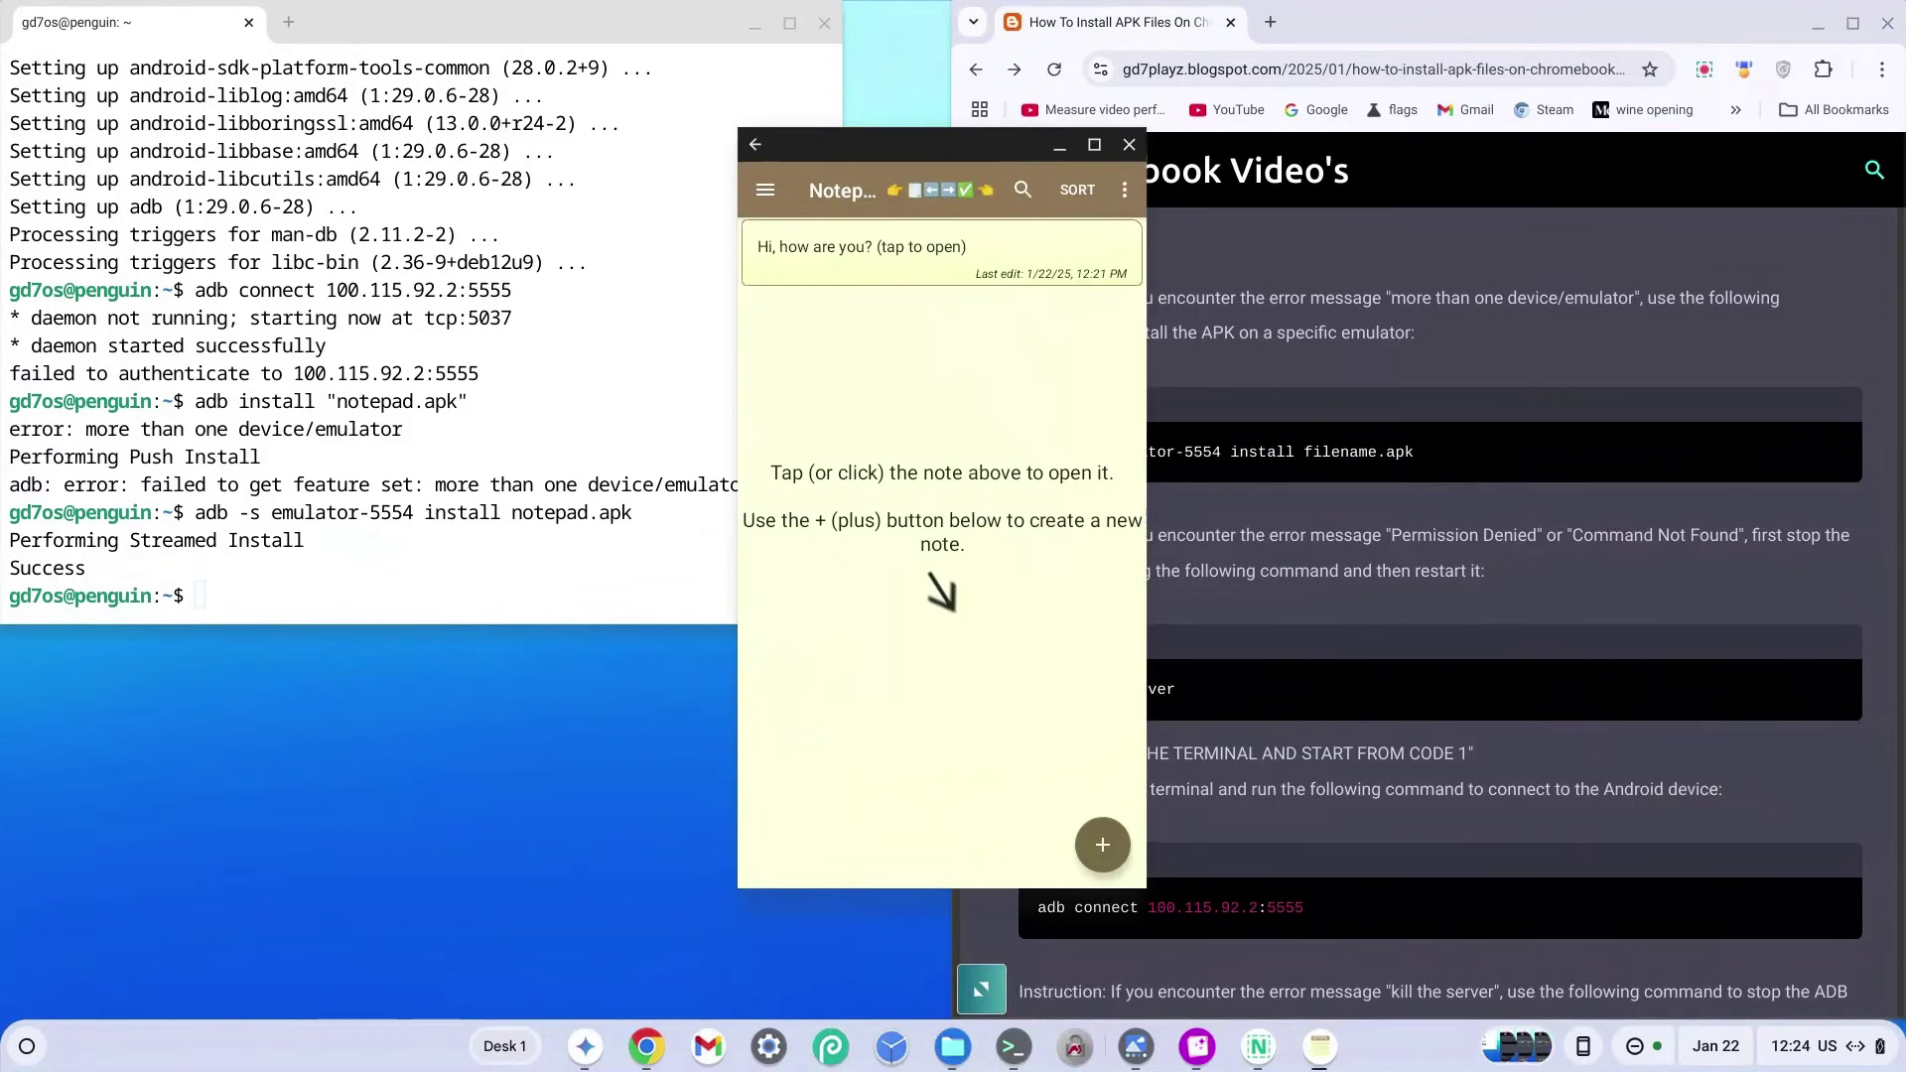